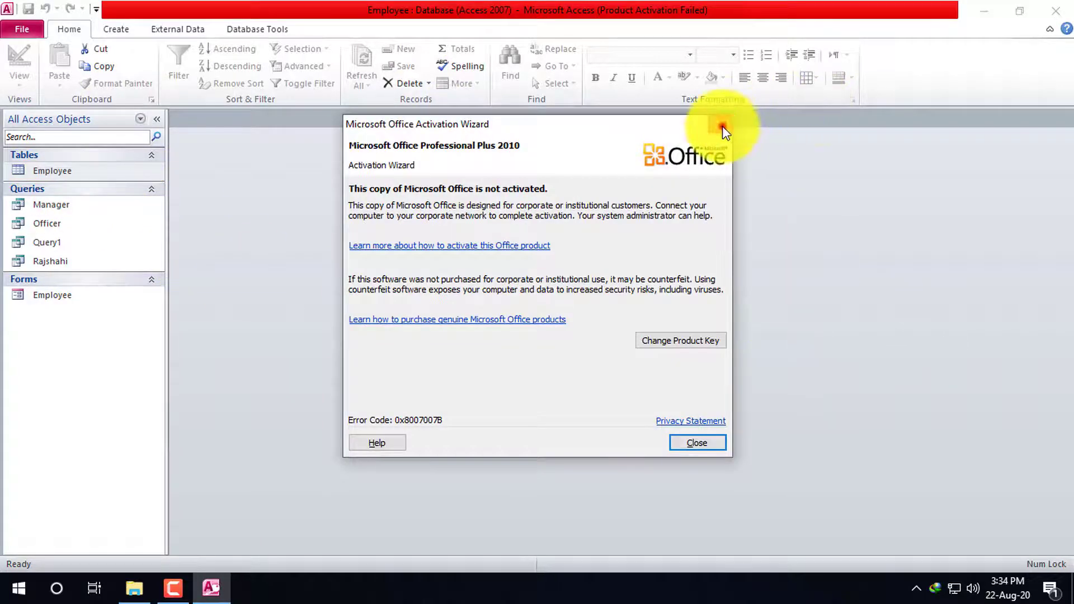
Dismiss the Office activation wizard and permanently delete the existing Employee form from the database
click(723, 126)
click(200, 353)
click(35, 297)
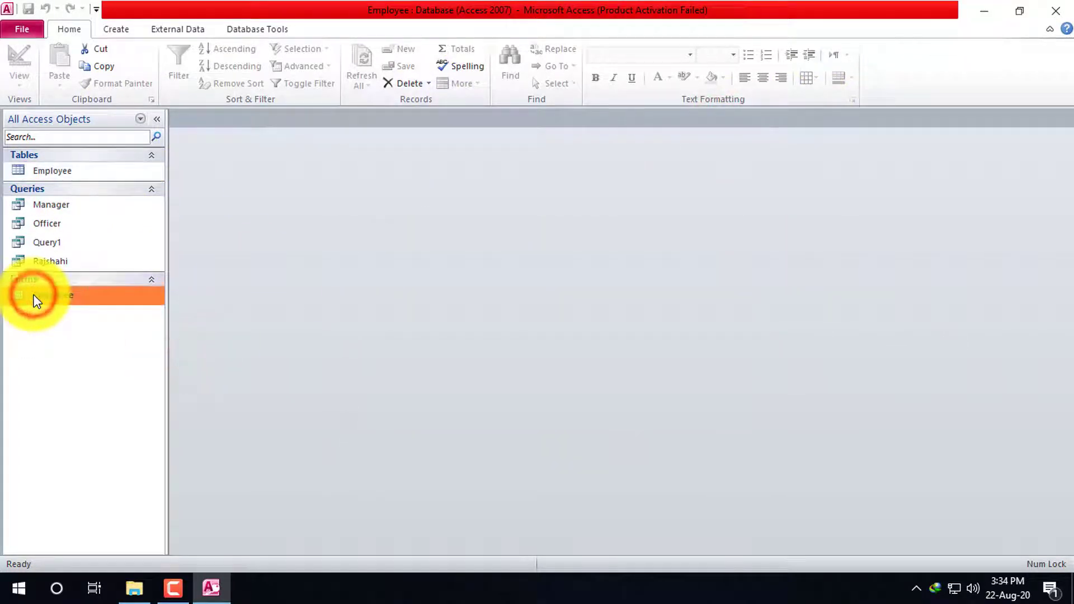
right_click(36, 301)
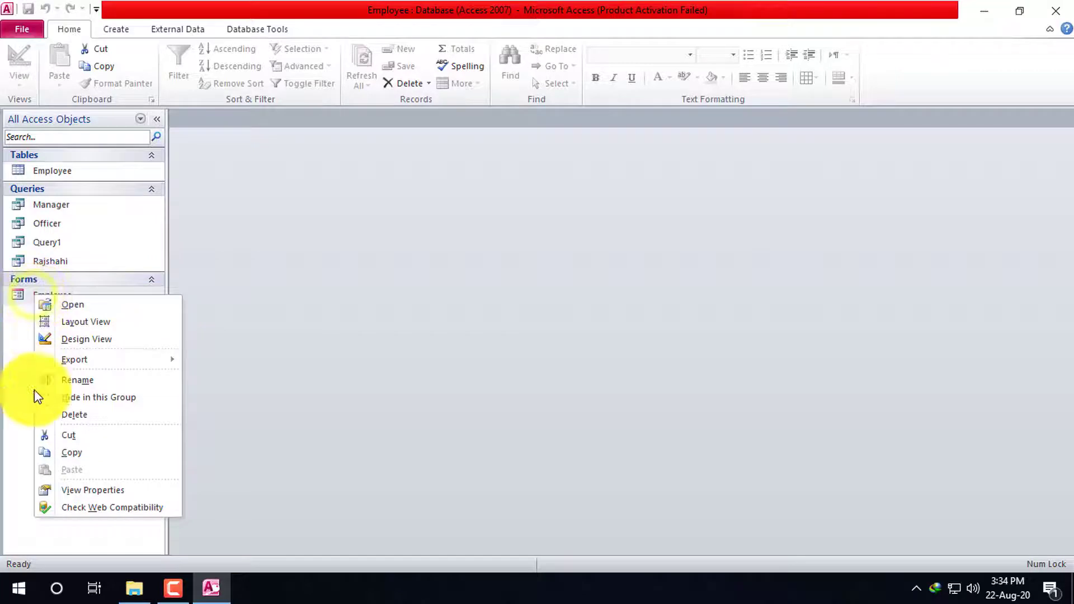
click(95, 415)
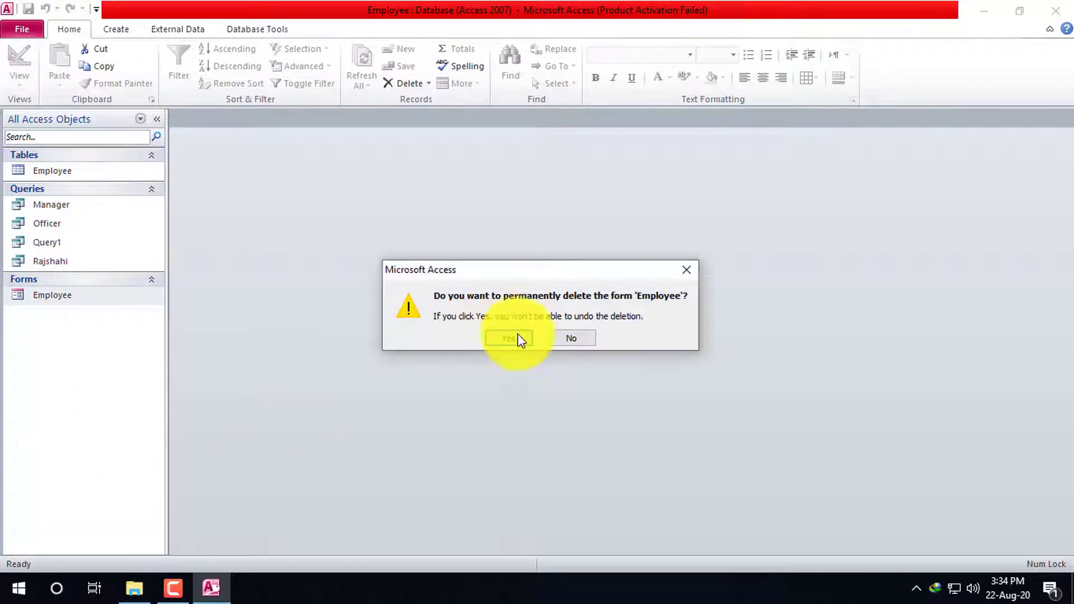
click(518, 336)
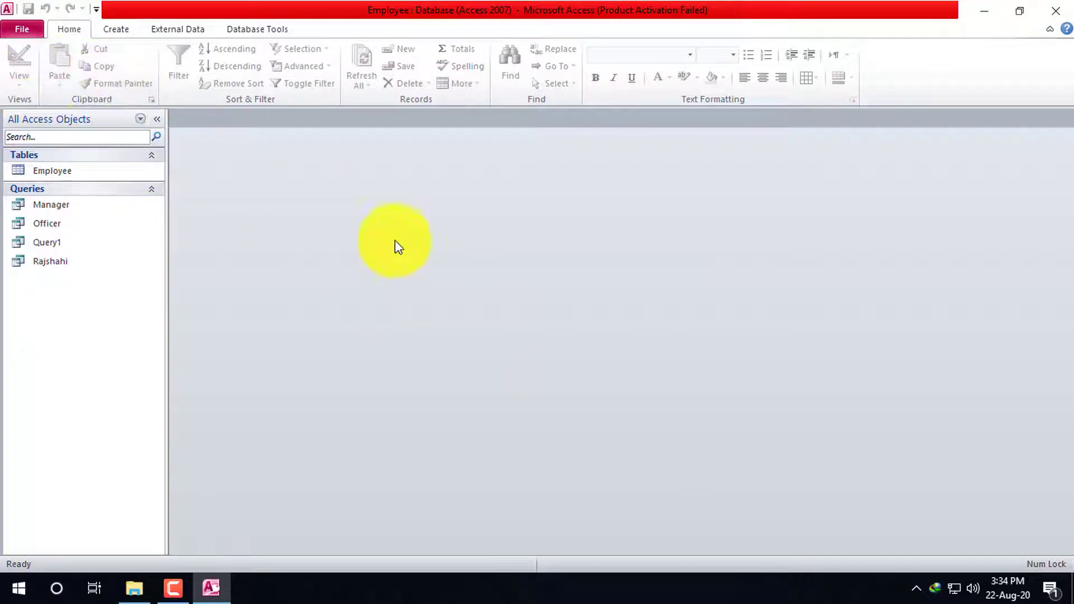
Open the Employee table and create a new form based on it
click(119, 30)
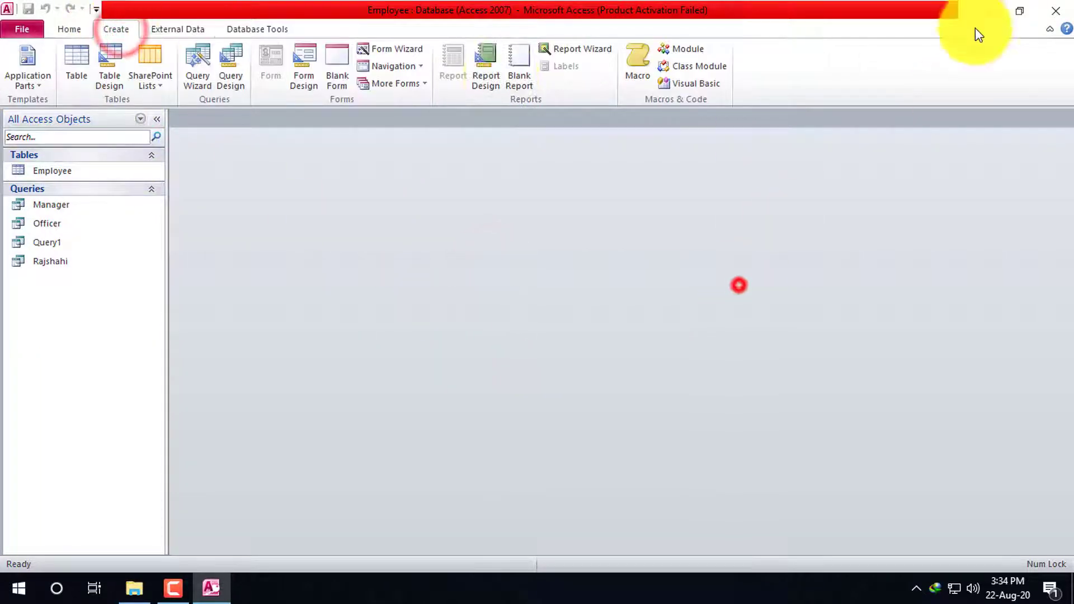
click(988, 13)
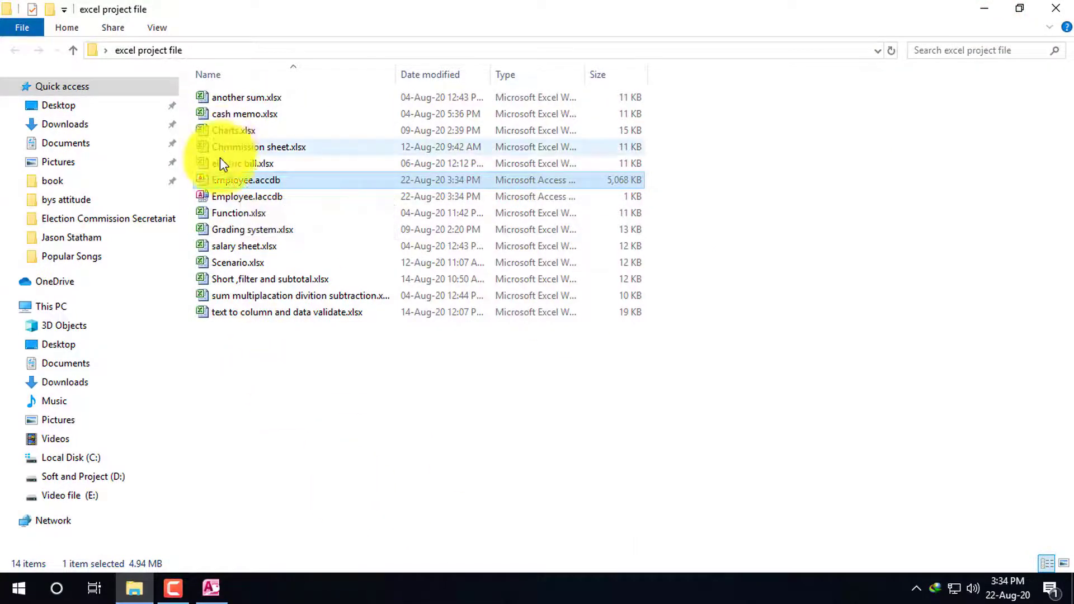
click(210, 588)
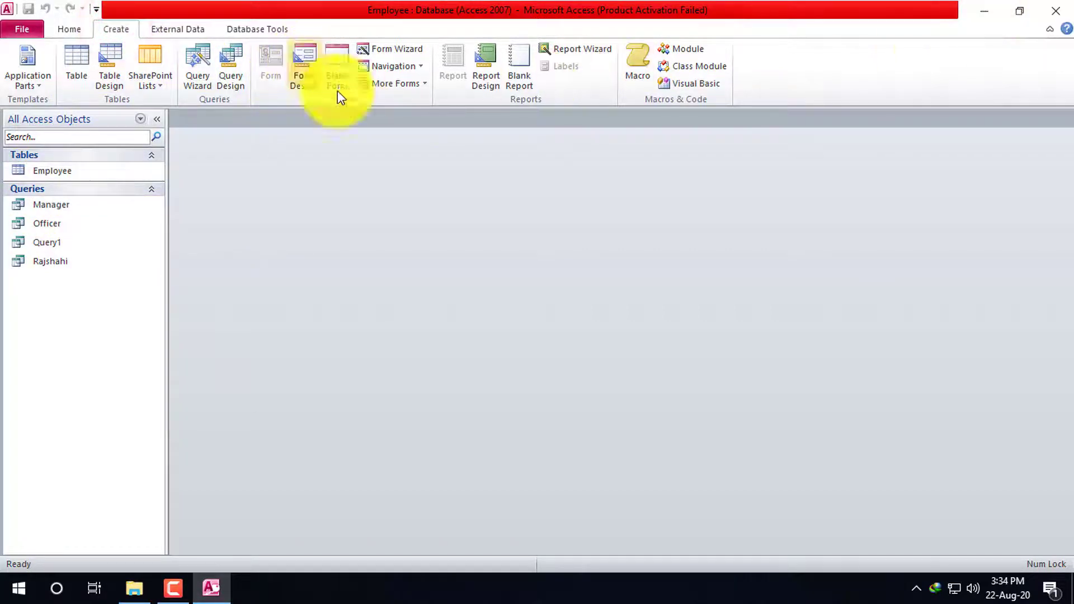
click(79, 173)
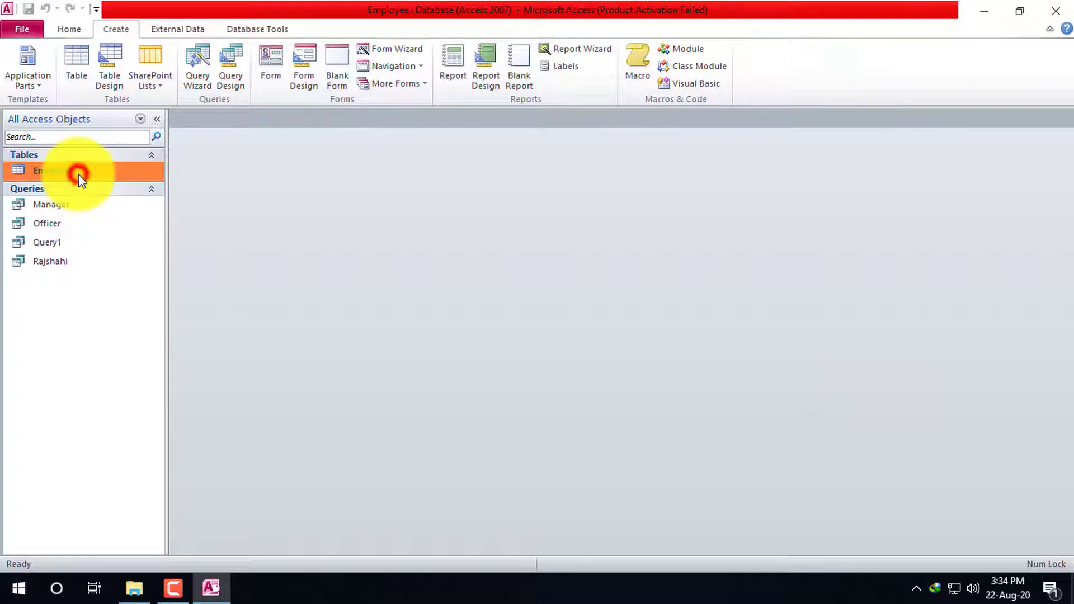
double_click(85, 177)
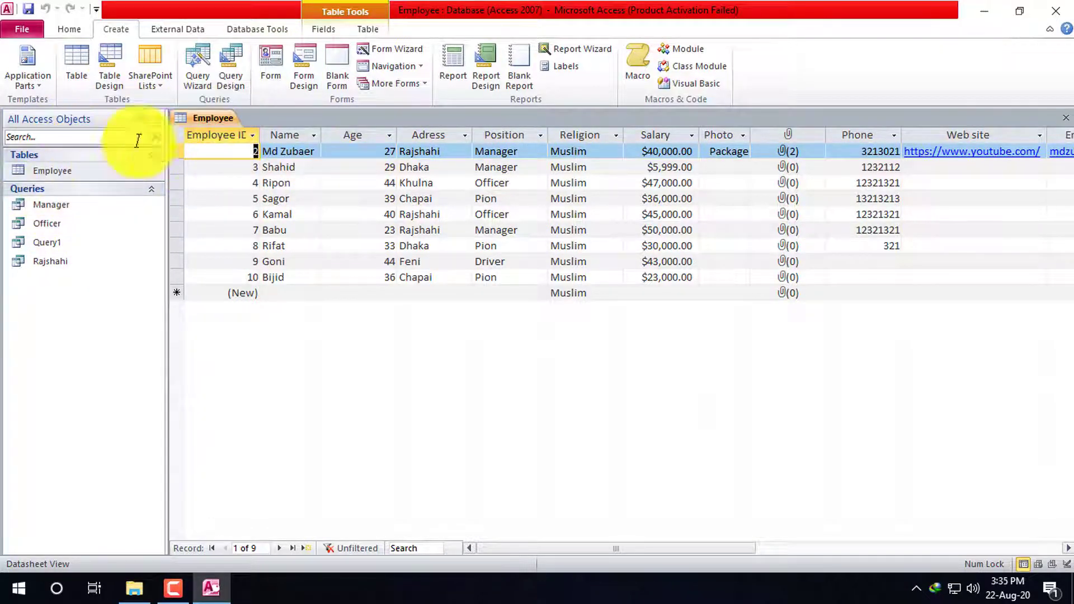
click(274, 61)
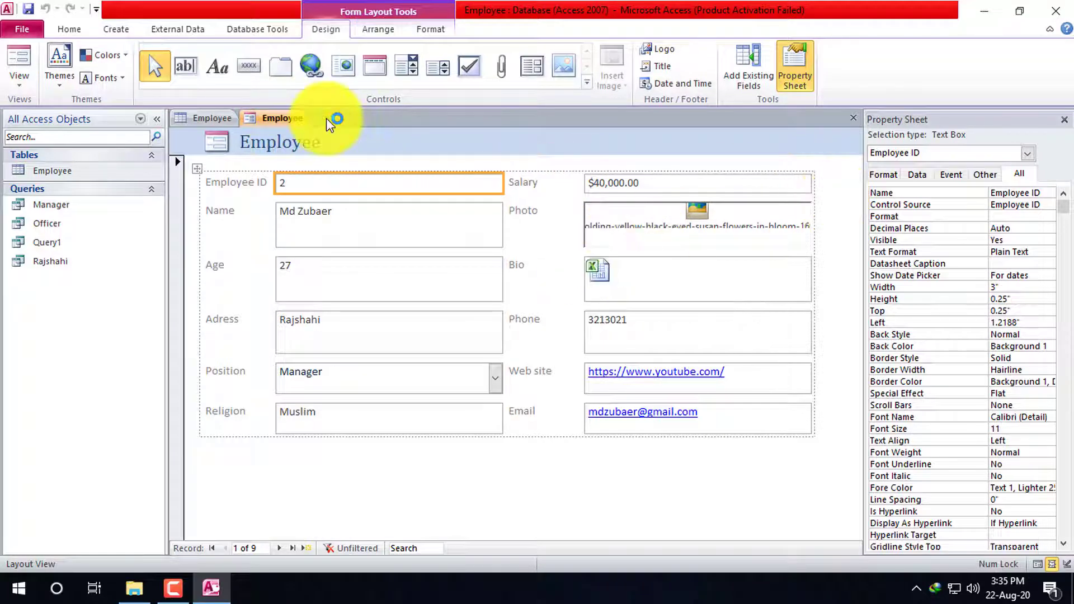
Switch the new Employee form to Design View
right_click(272, 121)
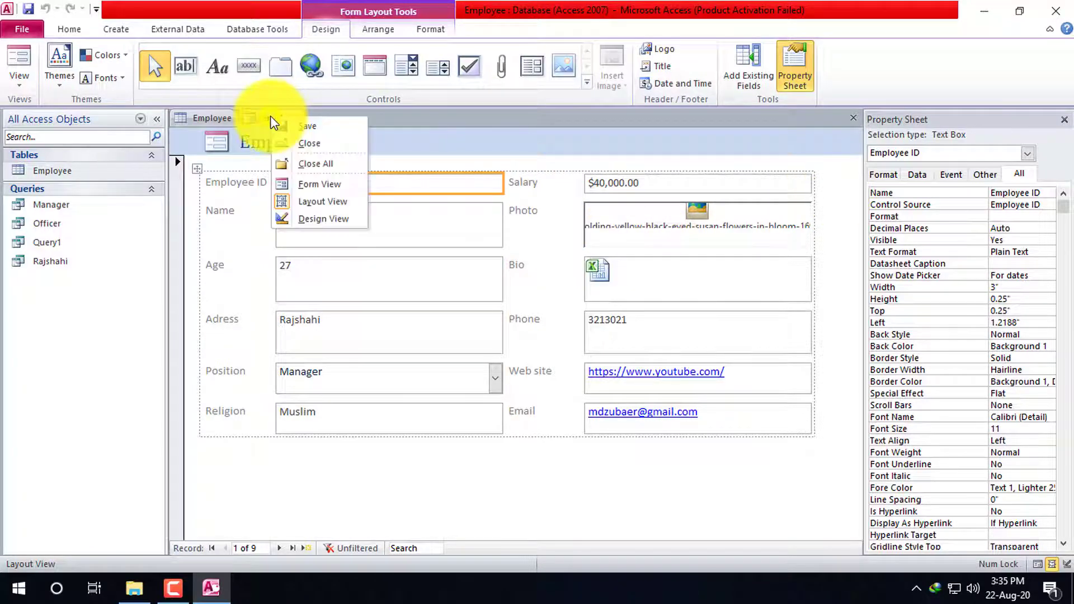
click(333, 218)
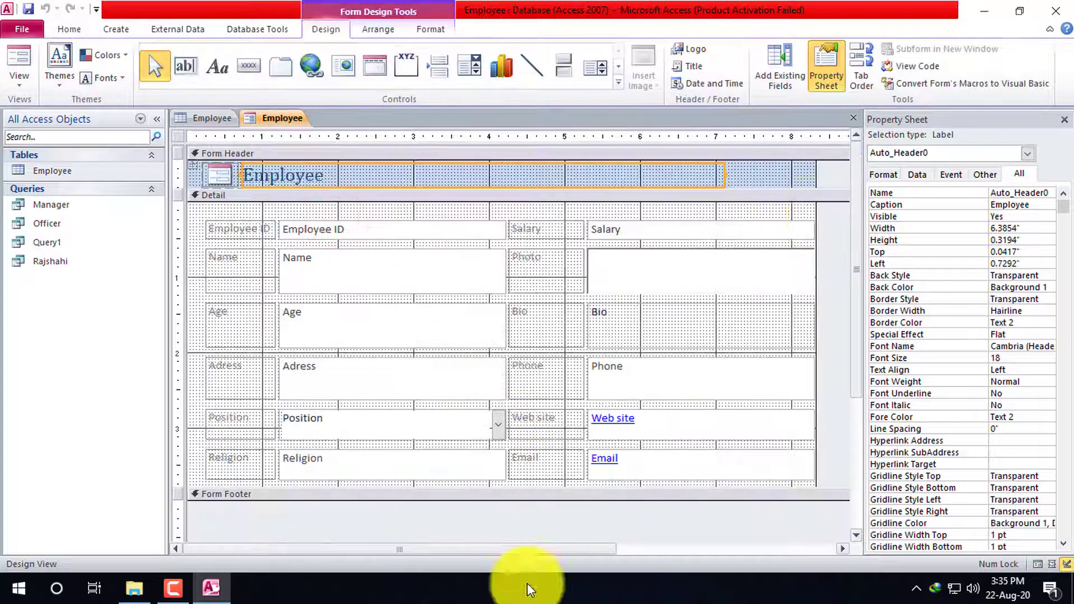
click(504, 508)
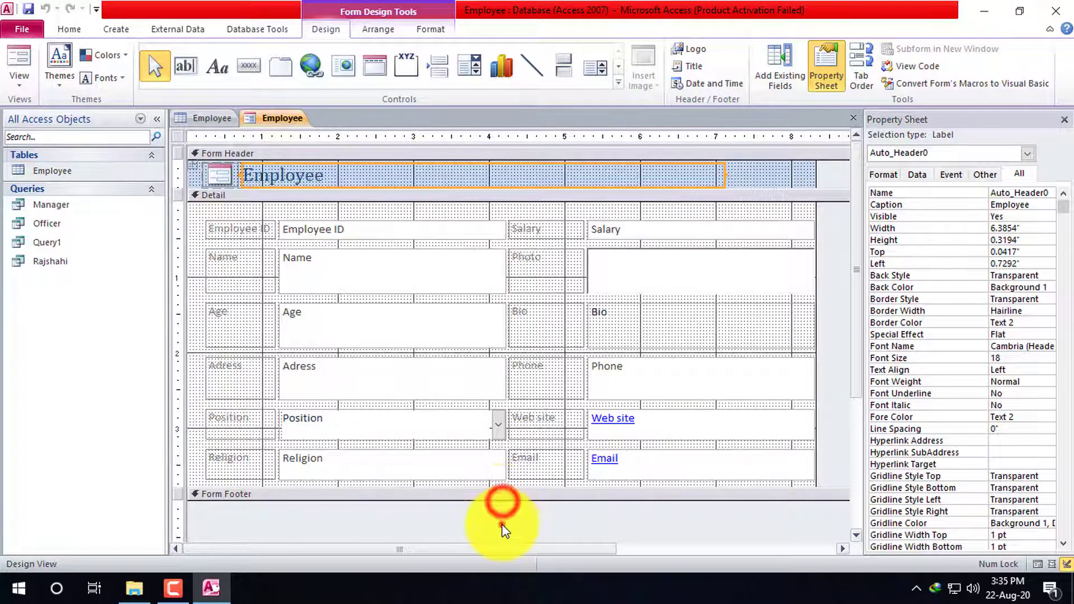
Center the Employee title text within its label in the form header
click(274, 174)
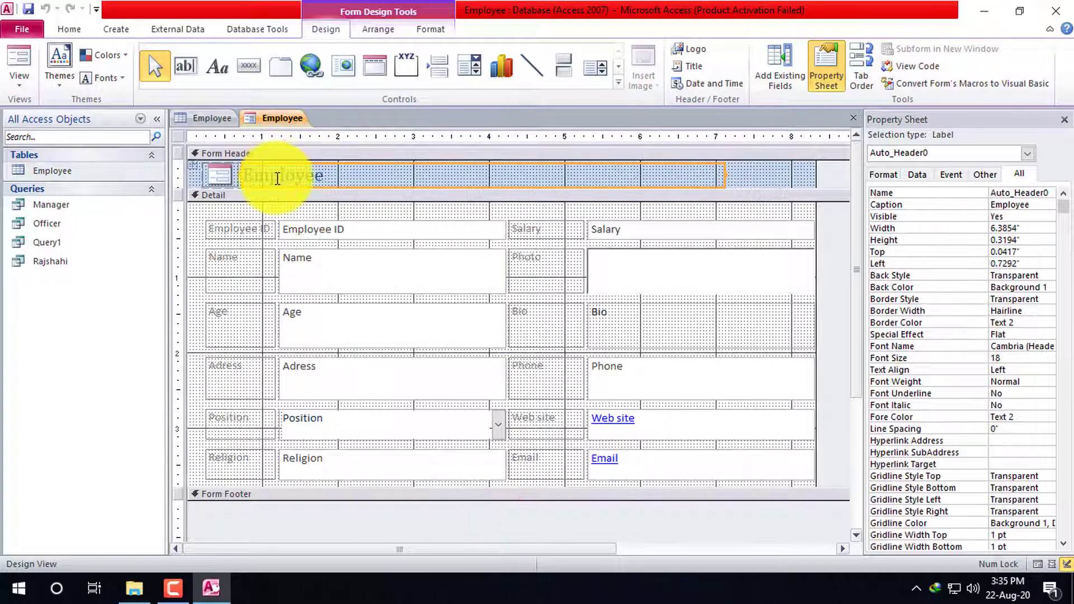
click(304, 174)
double_click(302, 177)
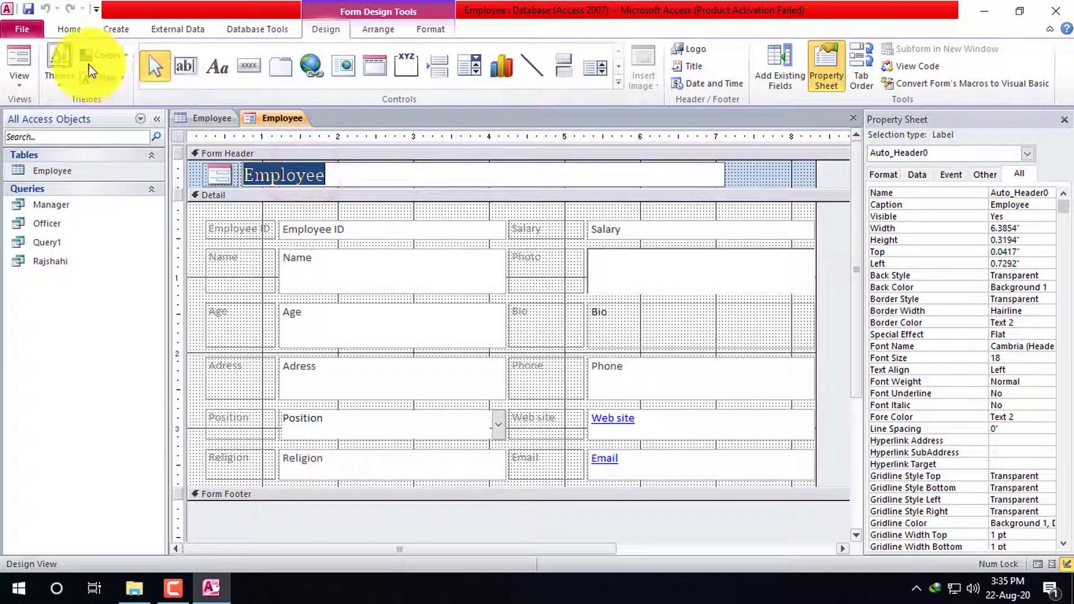
click(68, 30)
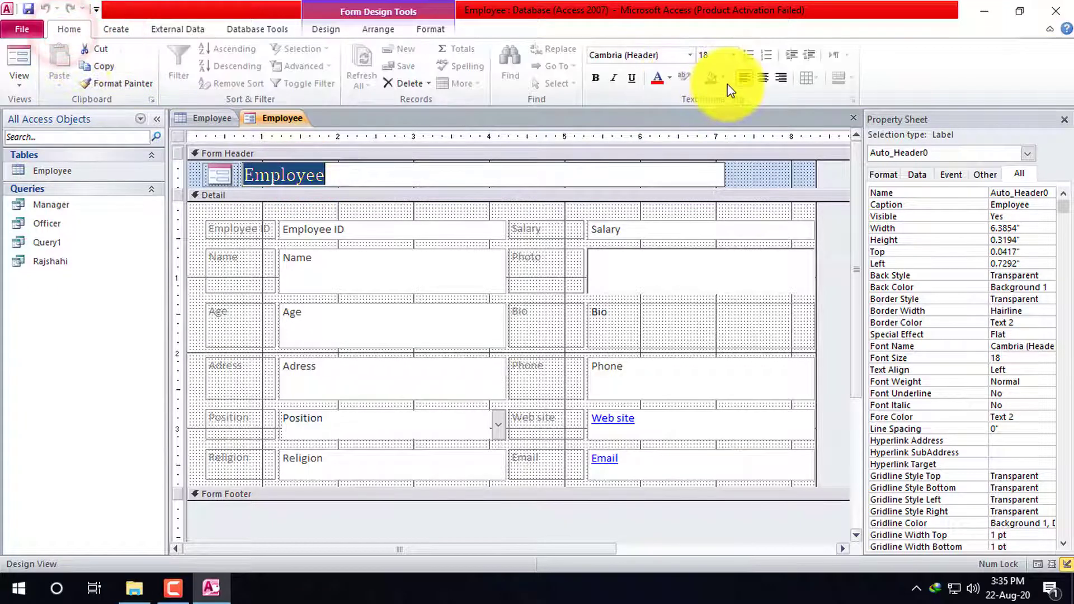
click(763, 78)
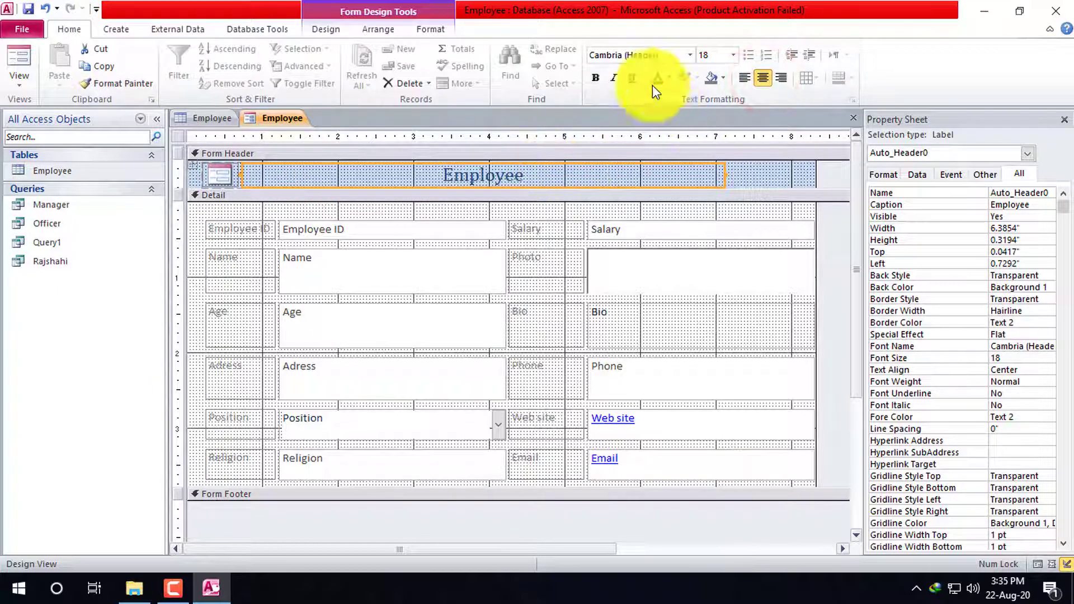
Set the header title's font size to 20 and make it bold and underlined
click(733, 55)
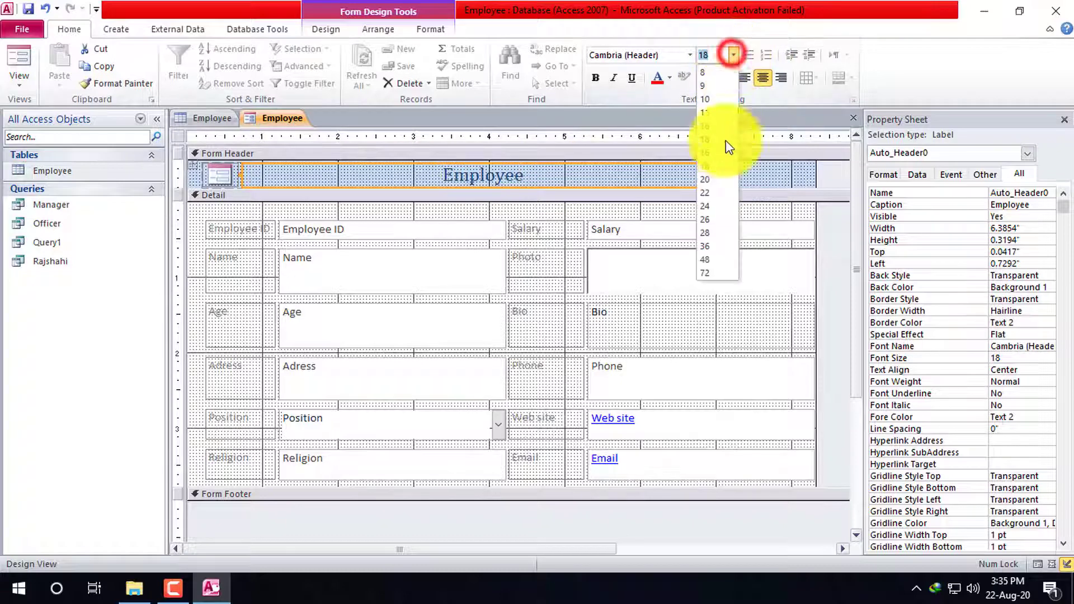
click(711, 180)
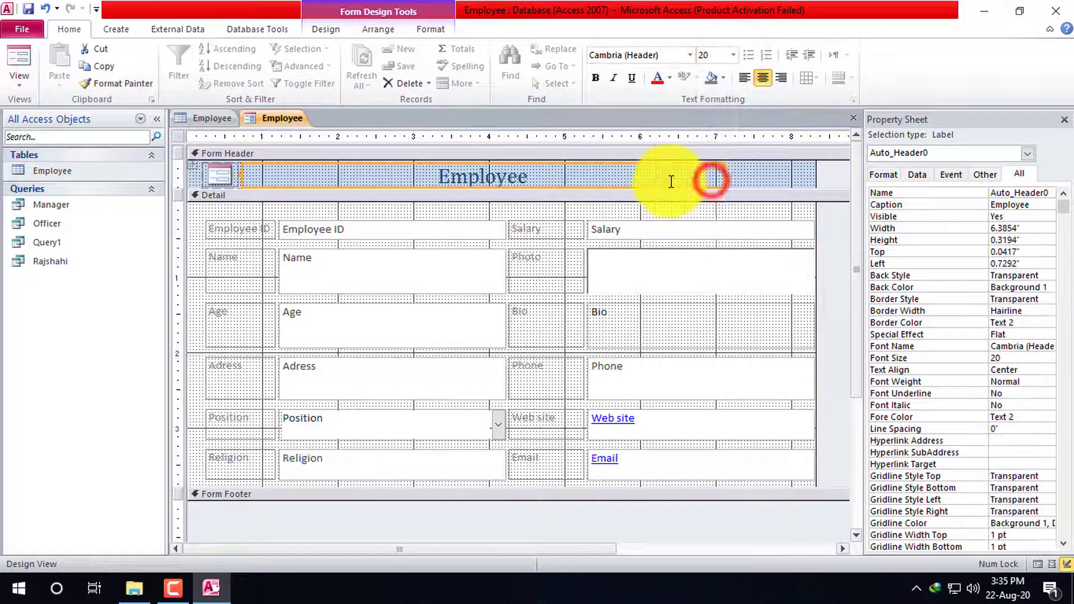
click(597, 78)
click(633, 83)
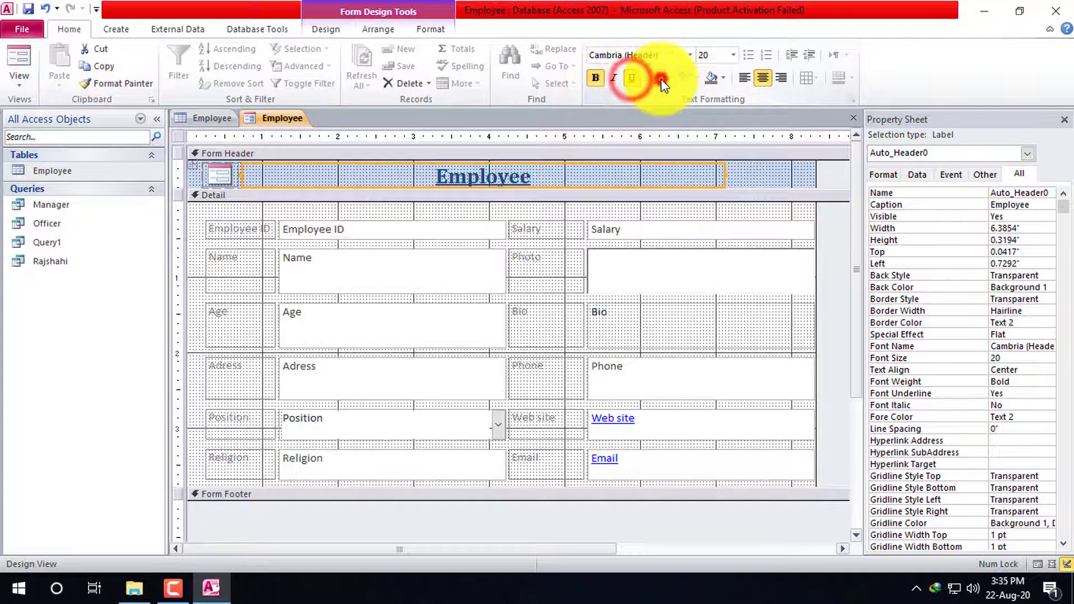
Color the header title text dark red (#BA1419) and fill its label background with a near-black Text 1 shade
click(660, 81)
click(674, 76)
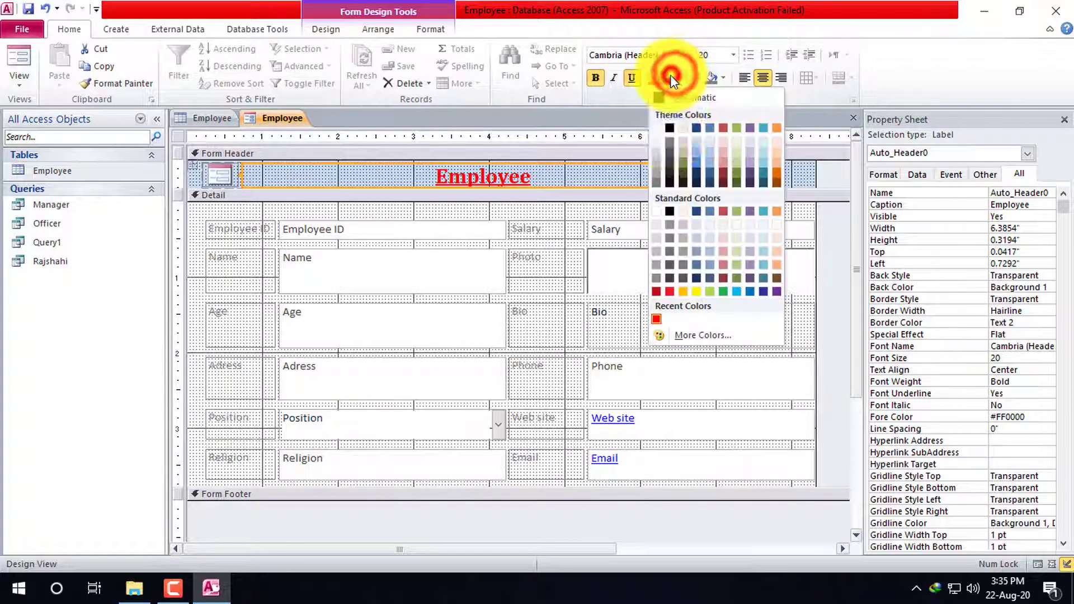
click(655, 292)
click(725, 78)
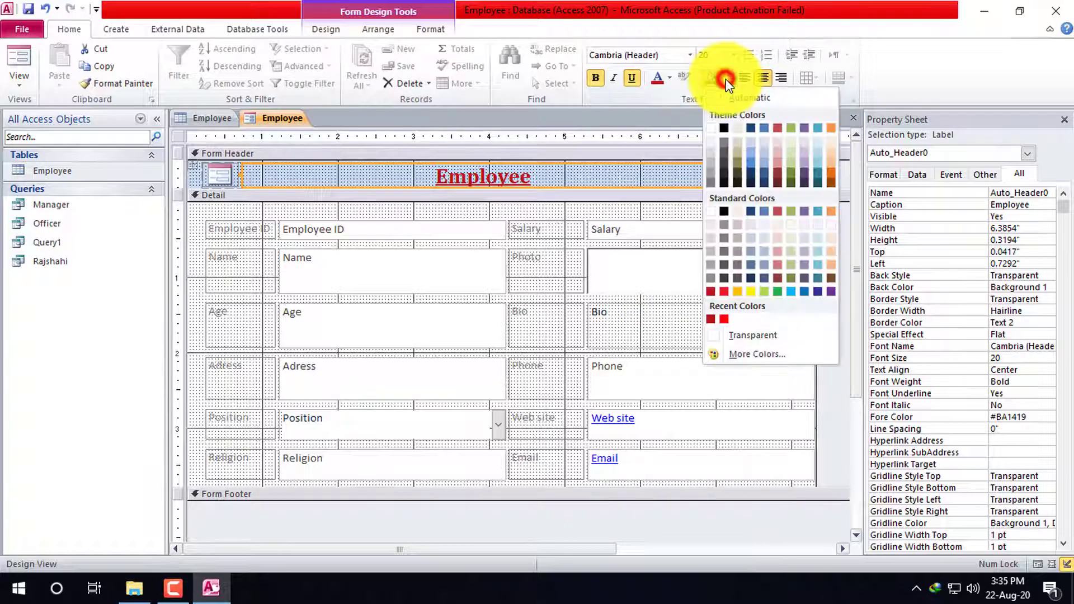
click(725, 170)
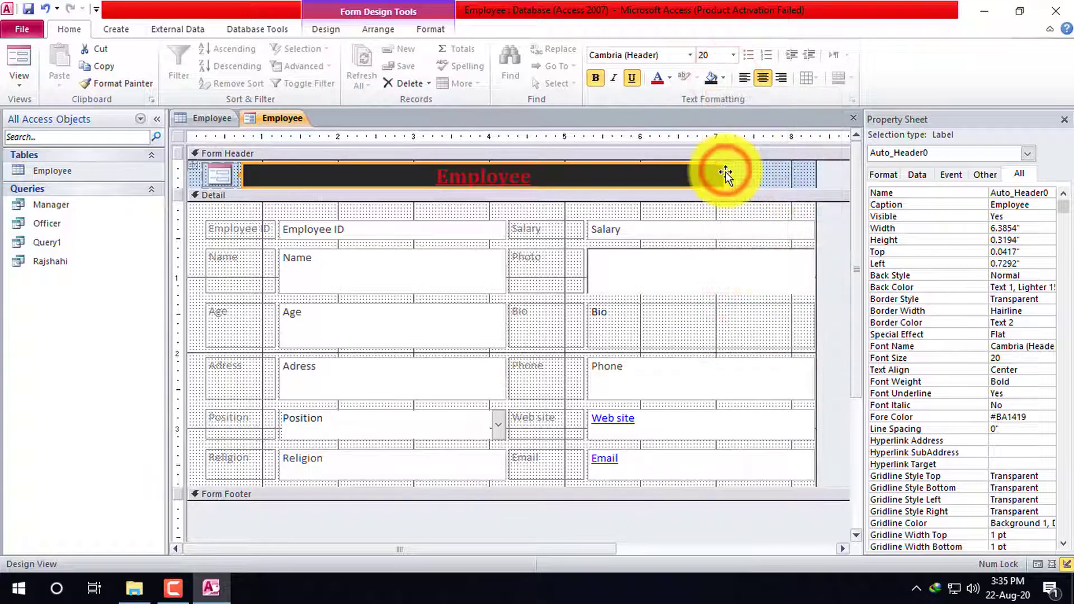
click(764, 167)
click(306, 176)
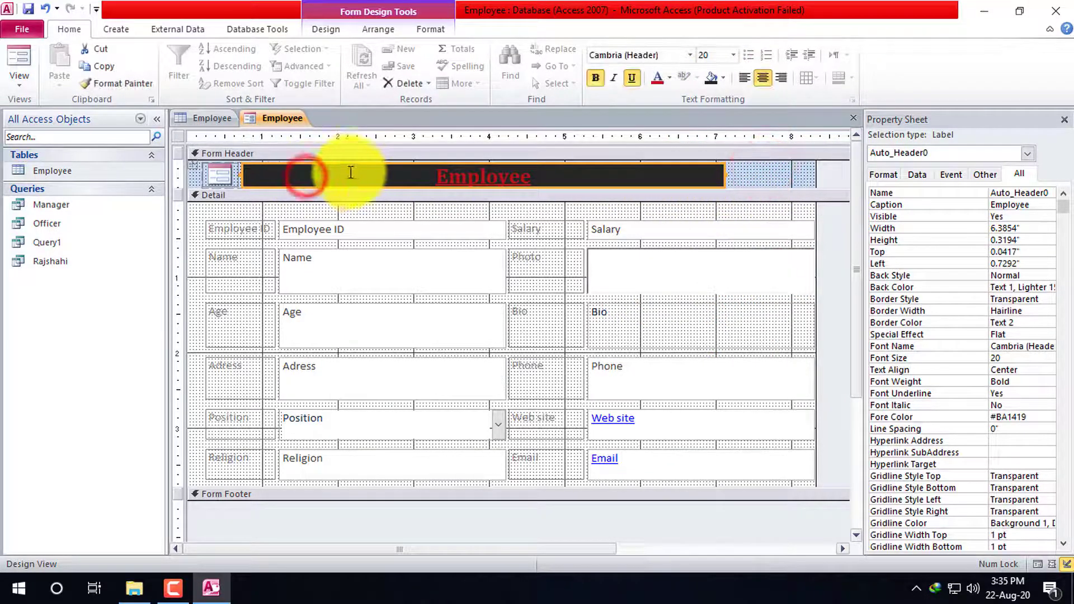
click(385, 165)
double_click(378, 164)
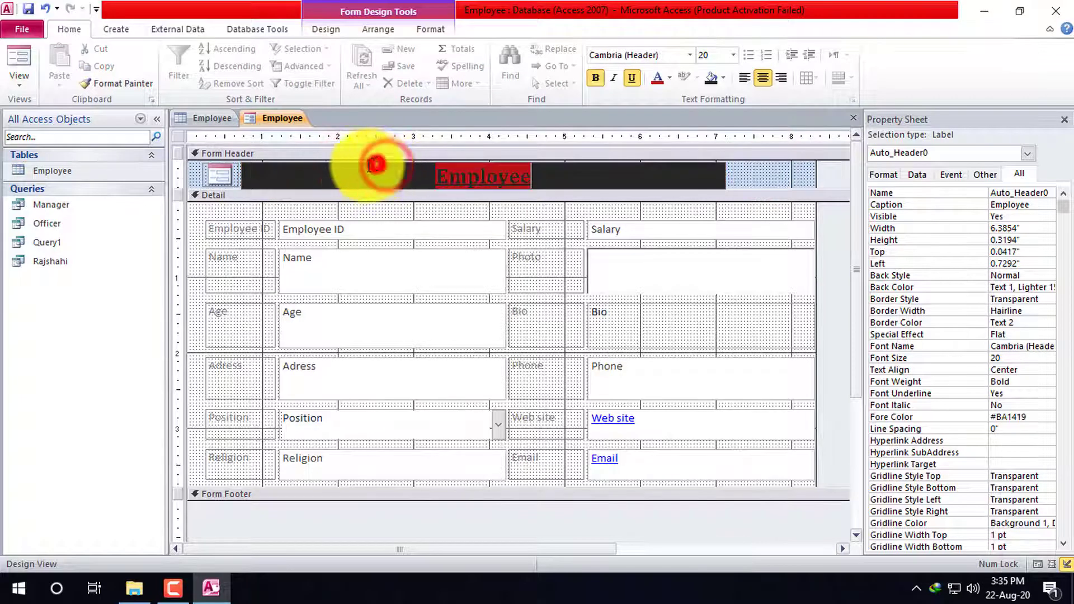
click(337, 175)
click(248, 177)
click(221, 176)
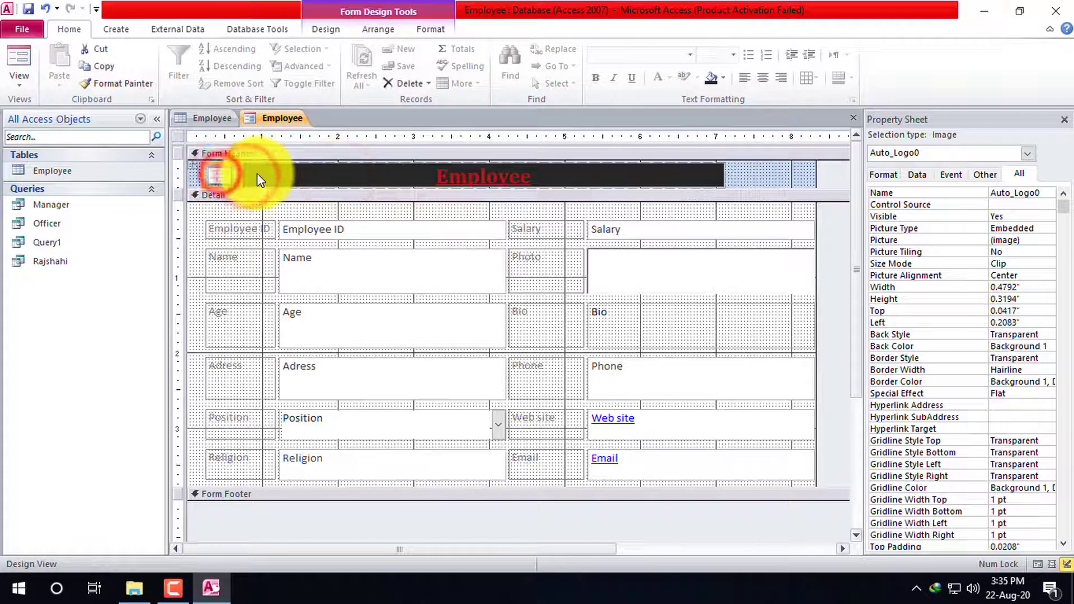
click(244, 176)
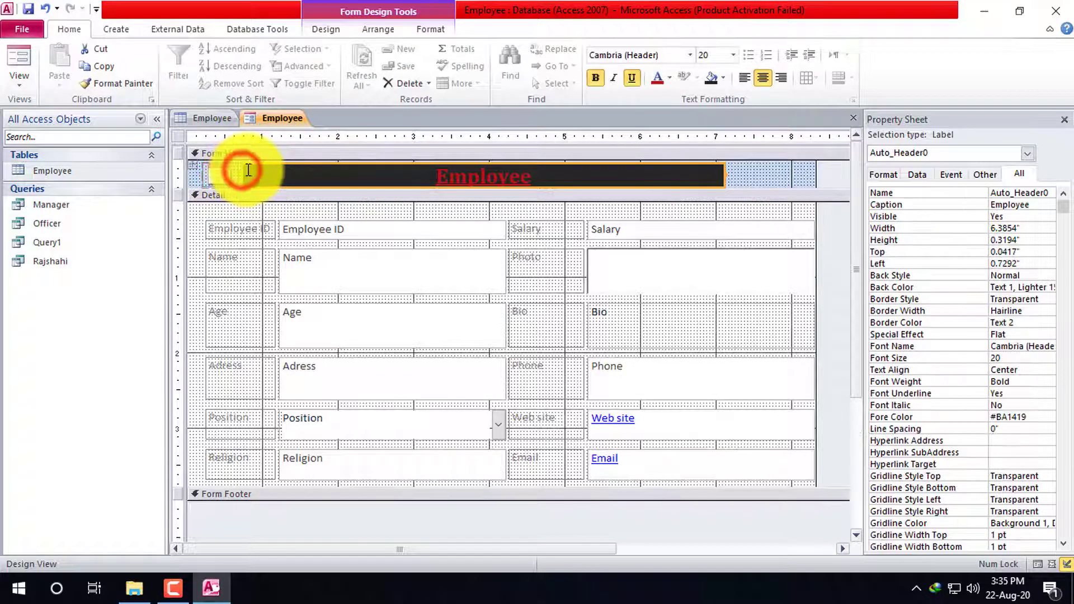
Narrow the Employee ID text box and the fields stacked below it to about 2.28 inches wide
click(373, 231)
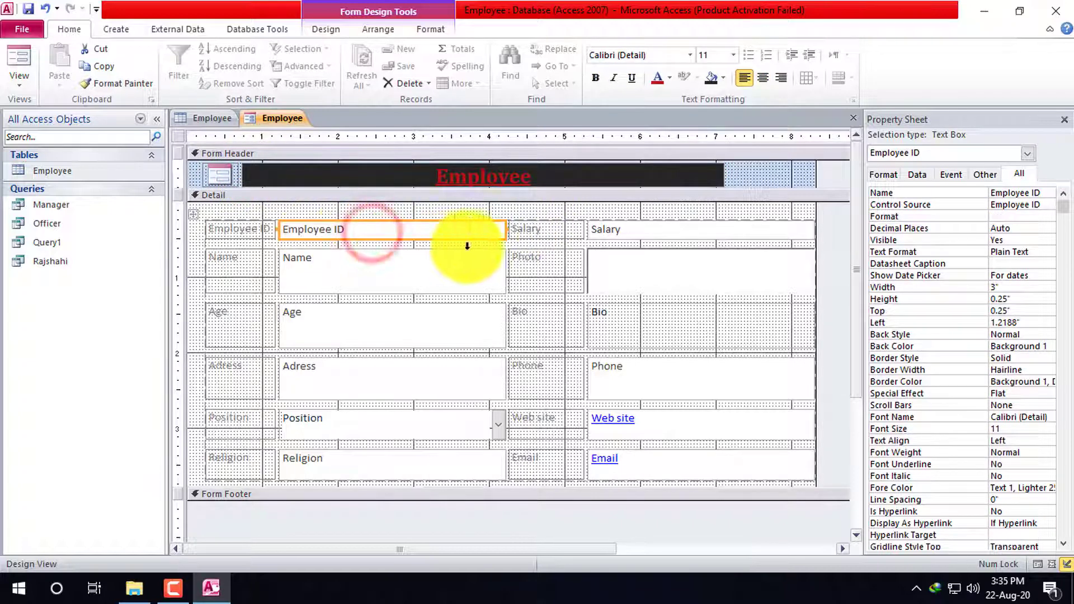
click(504, 229)
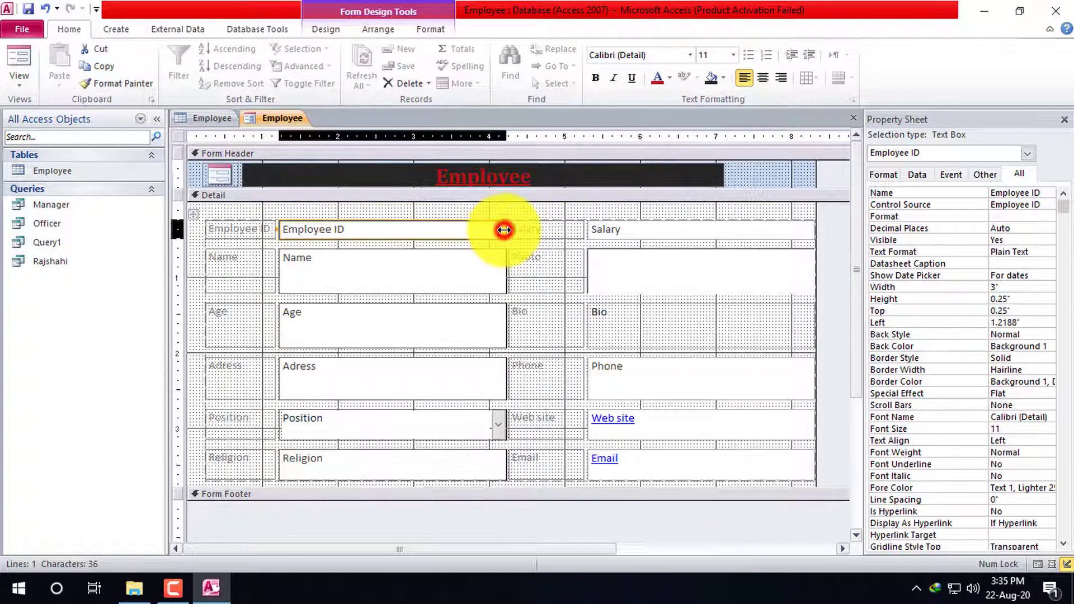
drag(505, 229, 446, 230)
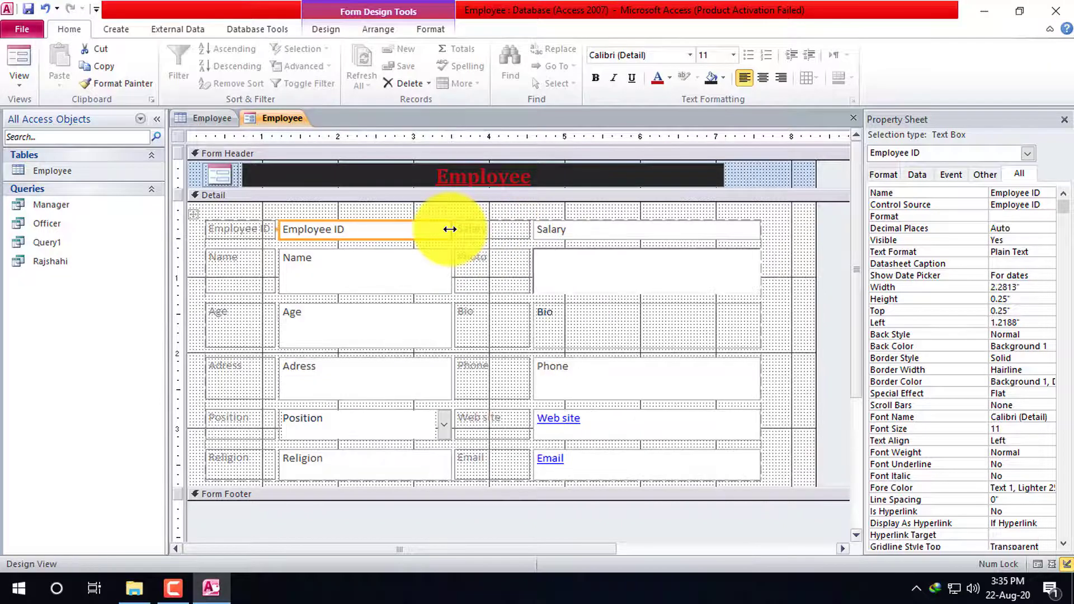
Put the Salary, Photo, Bio, Phone, Web site and Email labels and fields into their own stacked layout
click(462, 234)
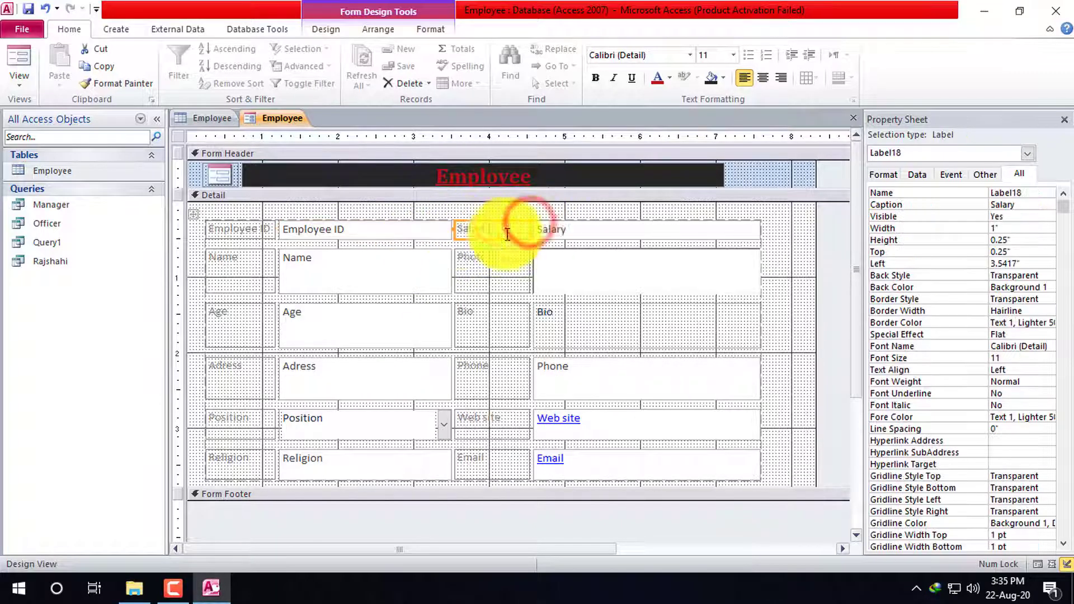
click(576, 232)
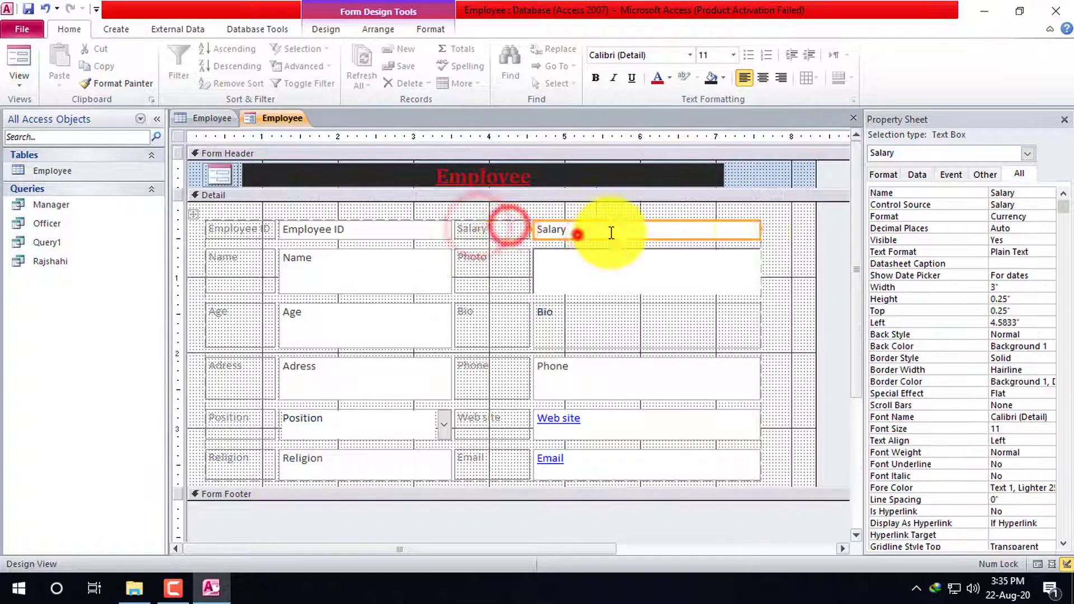
click(517, 213)
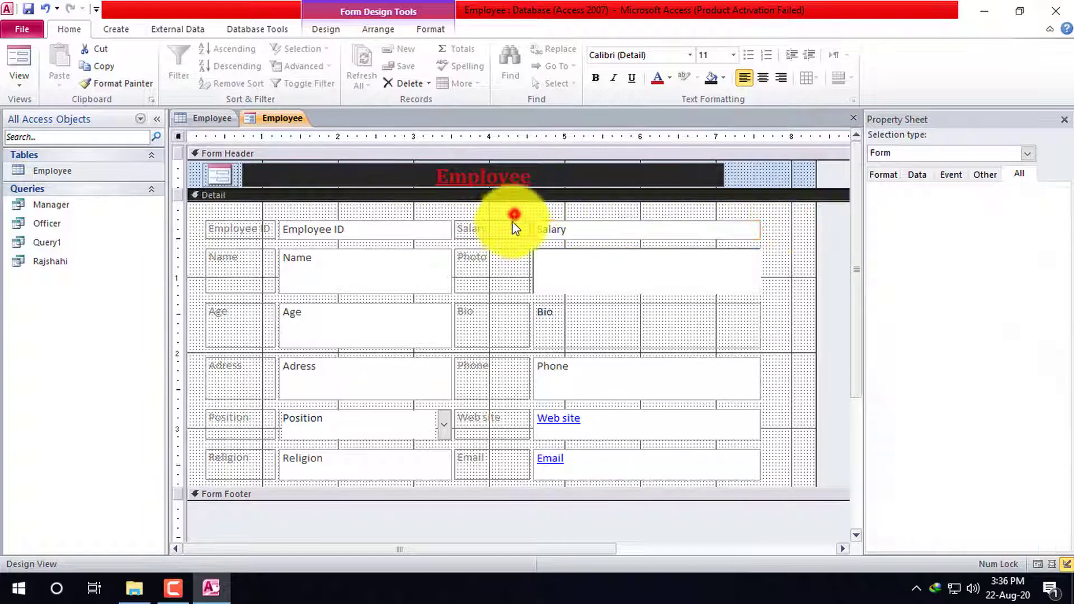
click(509, 224)
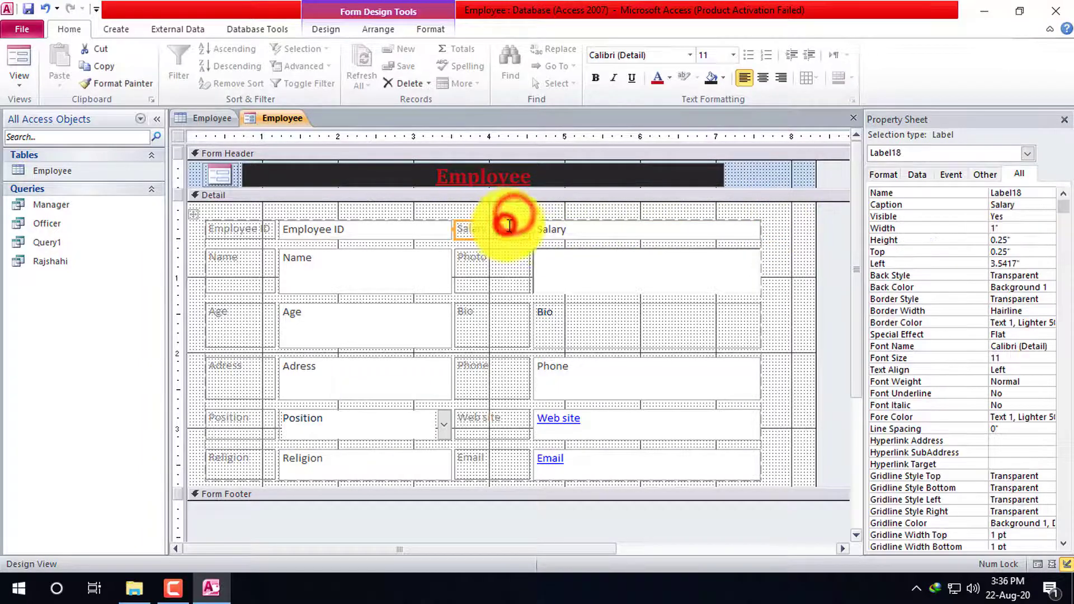
shift+click(735, 467)
drag(776, 469, 467, 222)
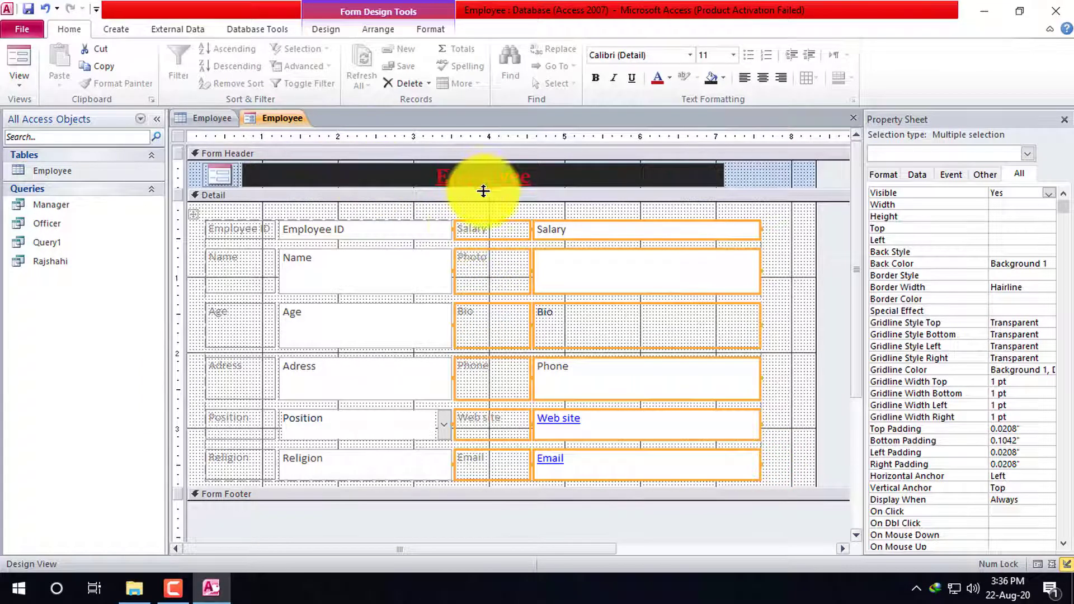
right_click(478, 234)
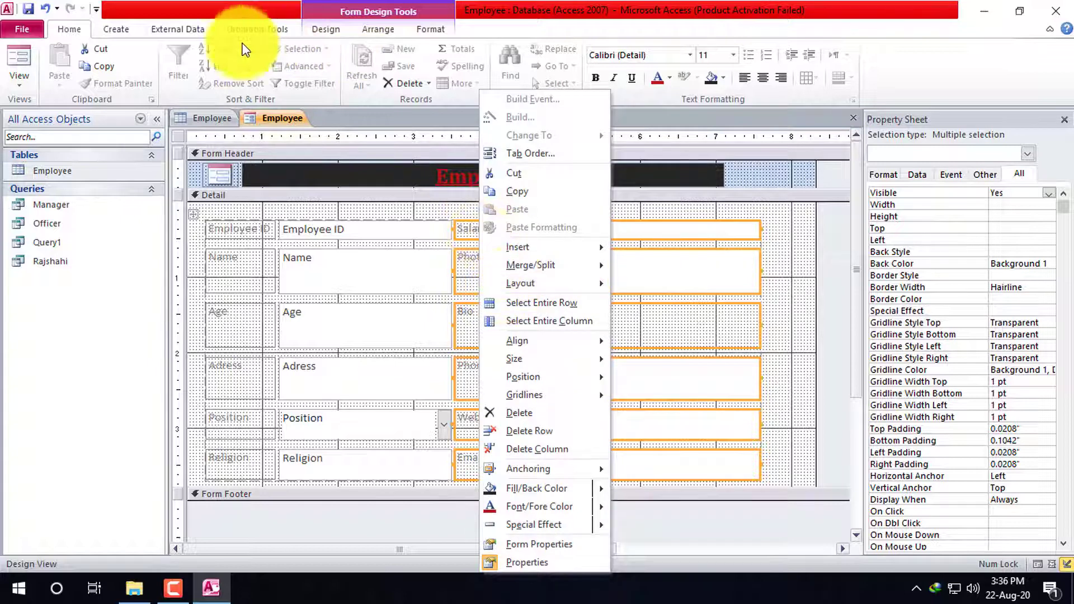
click(112, 31)
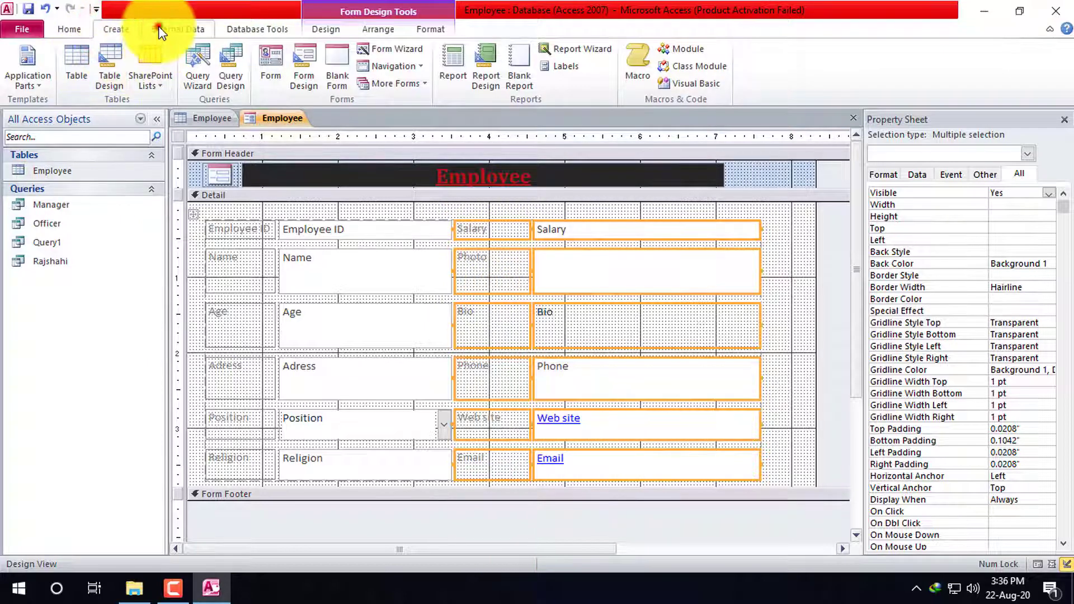
click(160, 29)
click(119, 31)
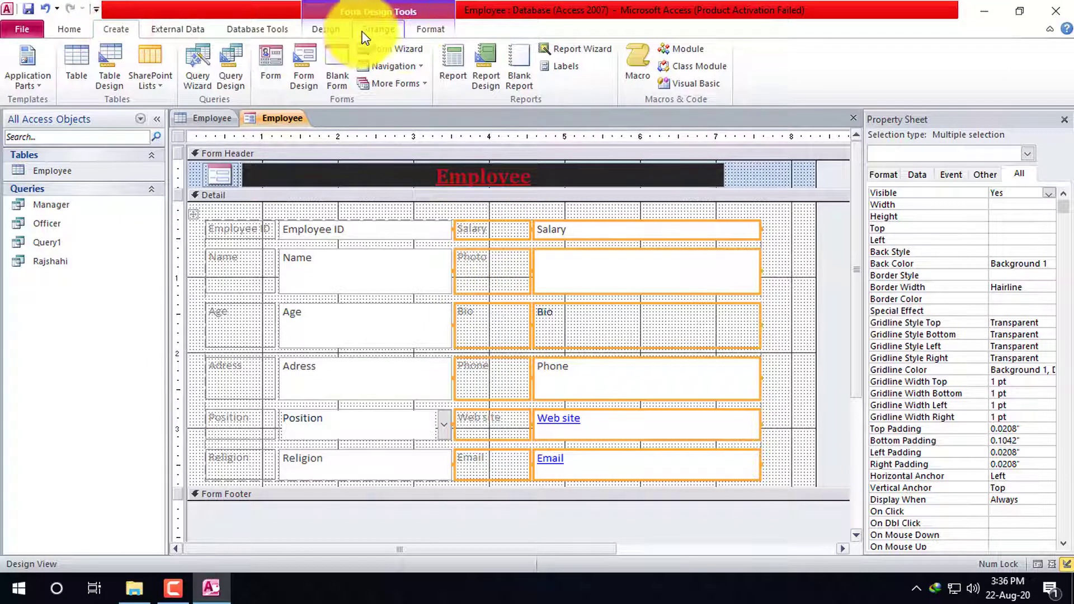
click(376, 29)
click(60, 56)
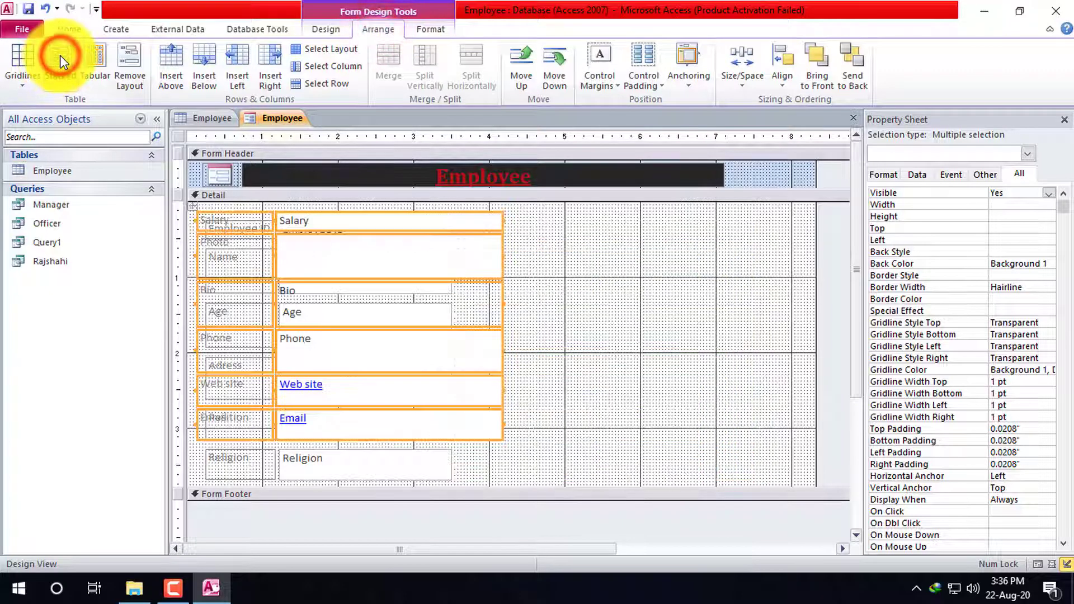
drag(194, 208, 592, 237)
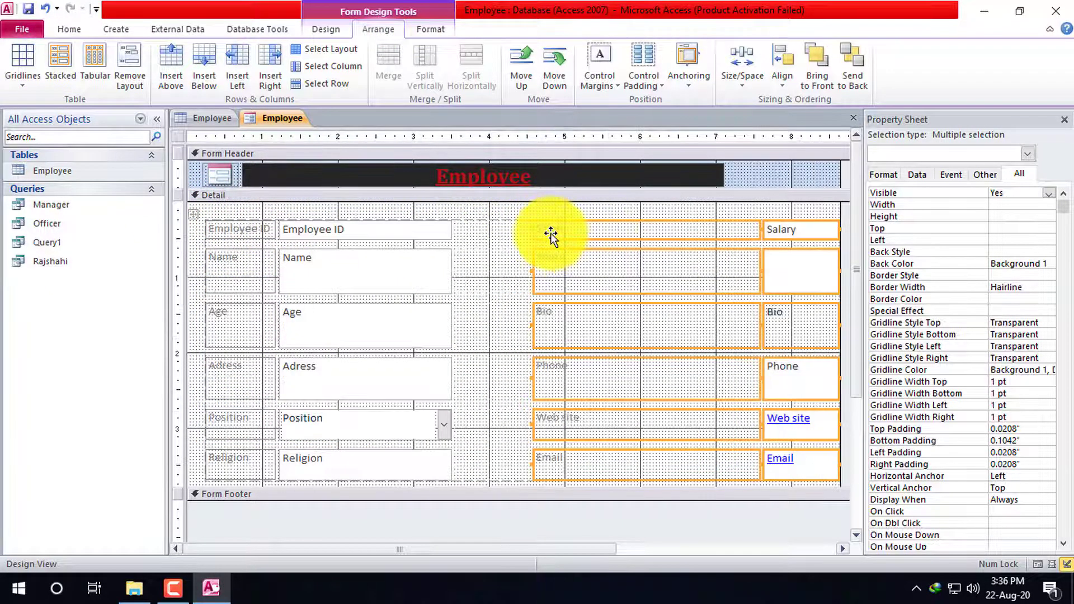
click(577, 228)
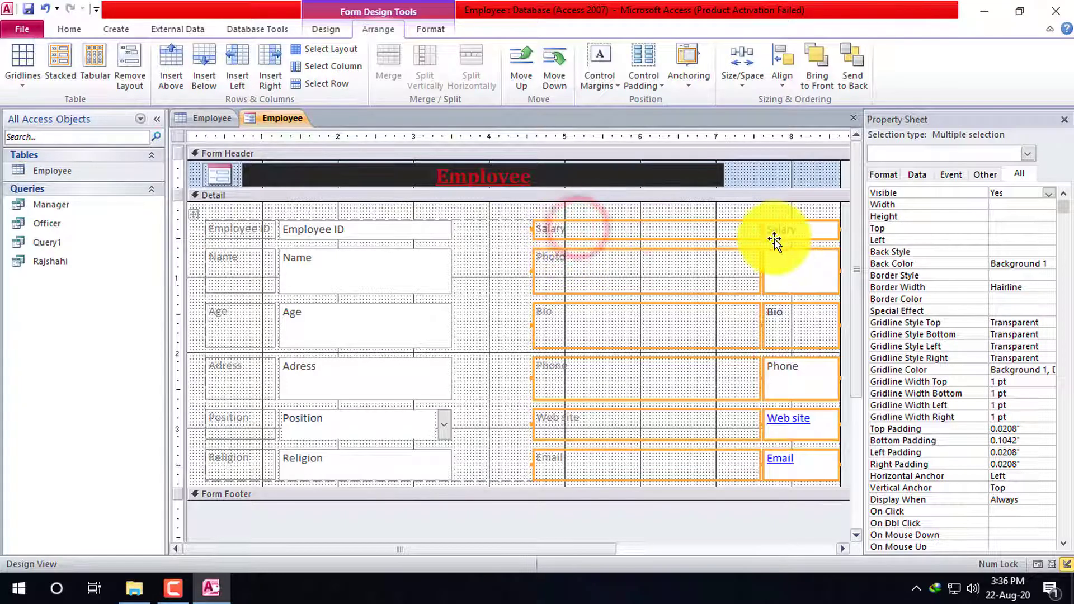
click(782, 234)
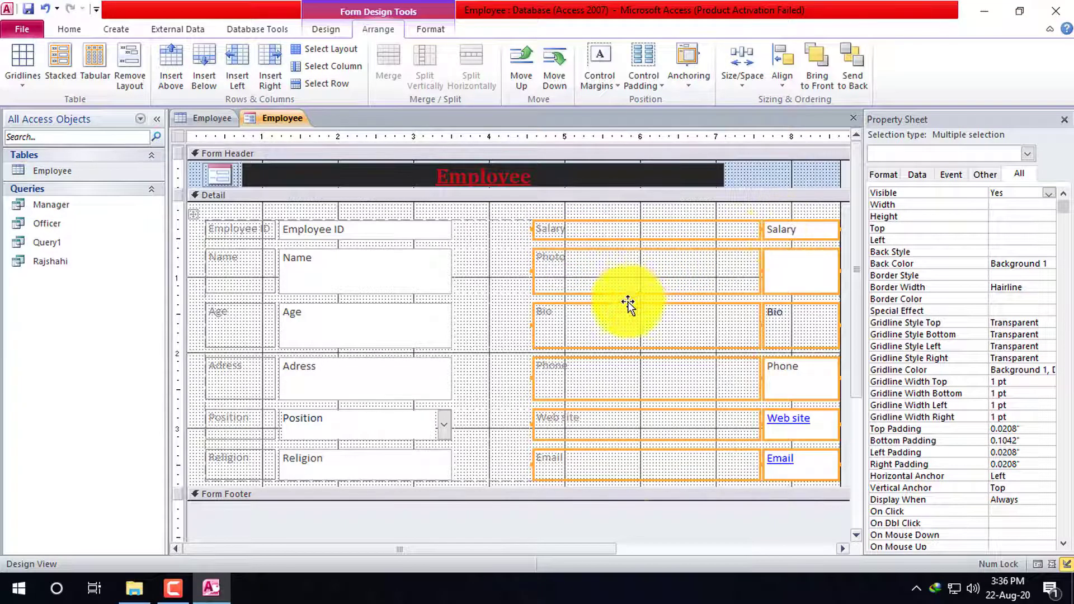
scroll(687, 293, down, 3)
scroll(689, 300, up, 3)
key(ctrl+z)
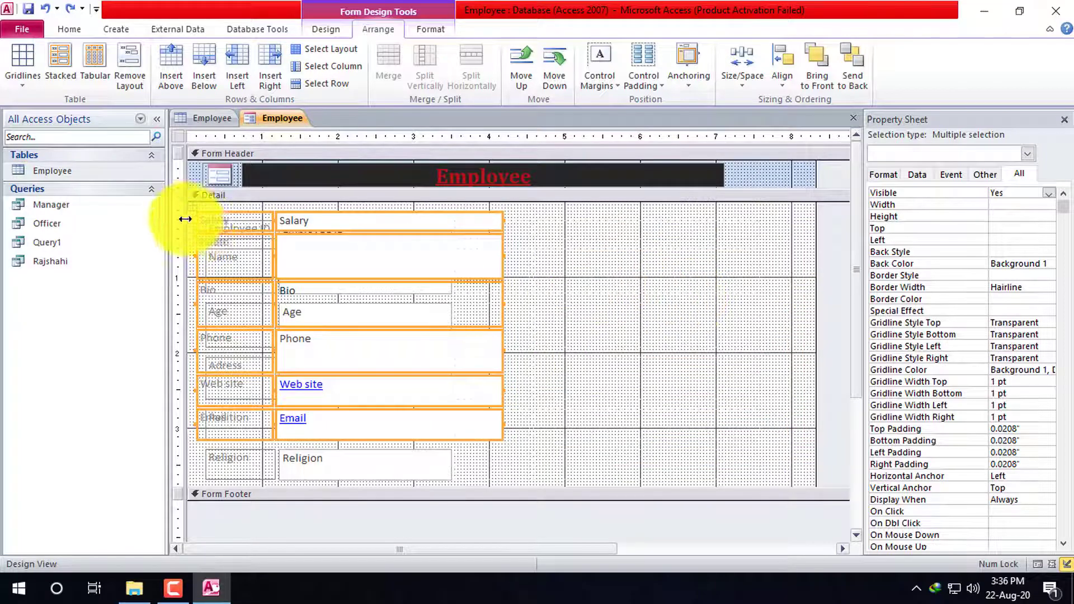
Move the stacked Salary-to-Email controls beside the Name column group, leaving an empty column between them and placing the Employee ID row beneath Salary
drag(191, 210, 520, 233)
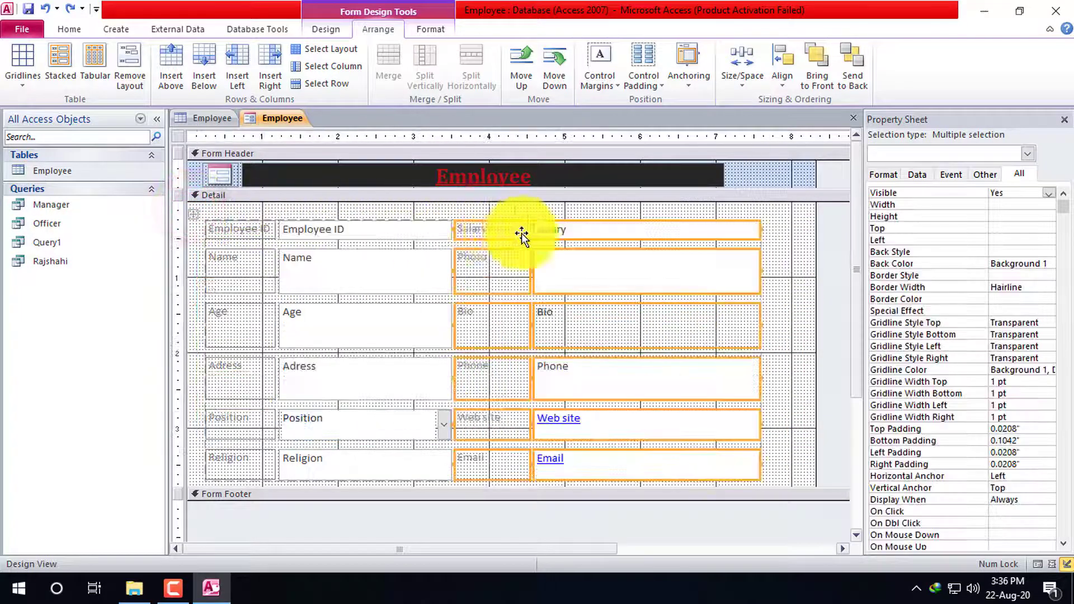
click(454, 223)
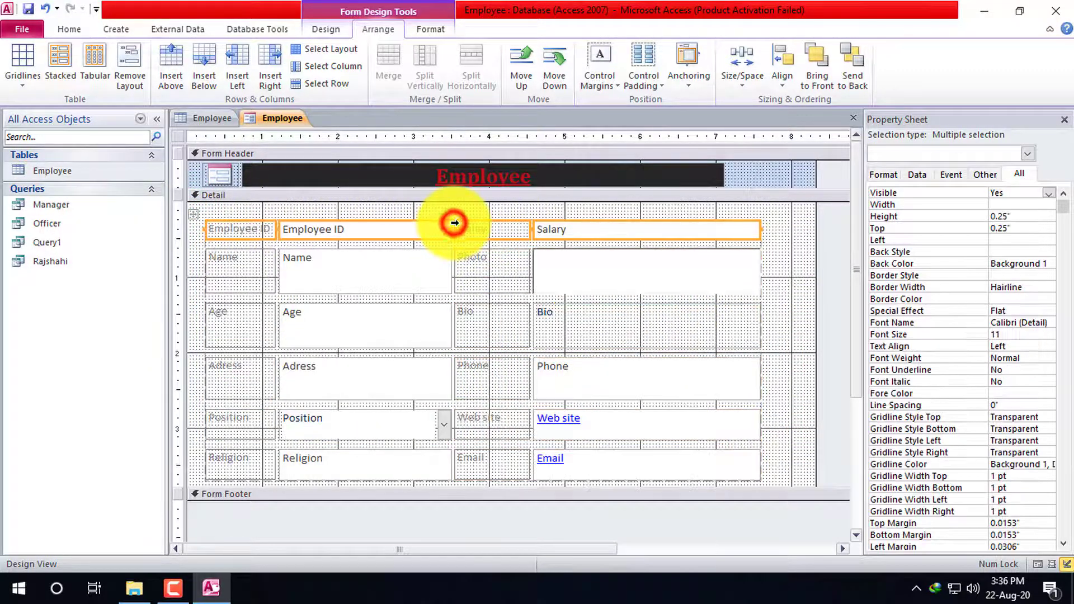
drag(547, 240, 653, 230)
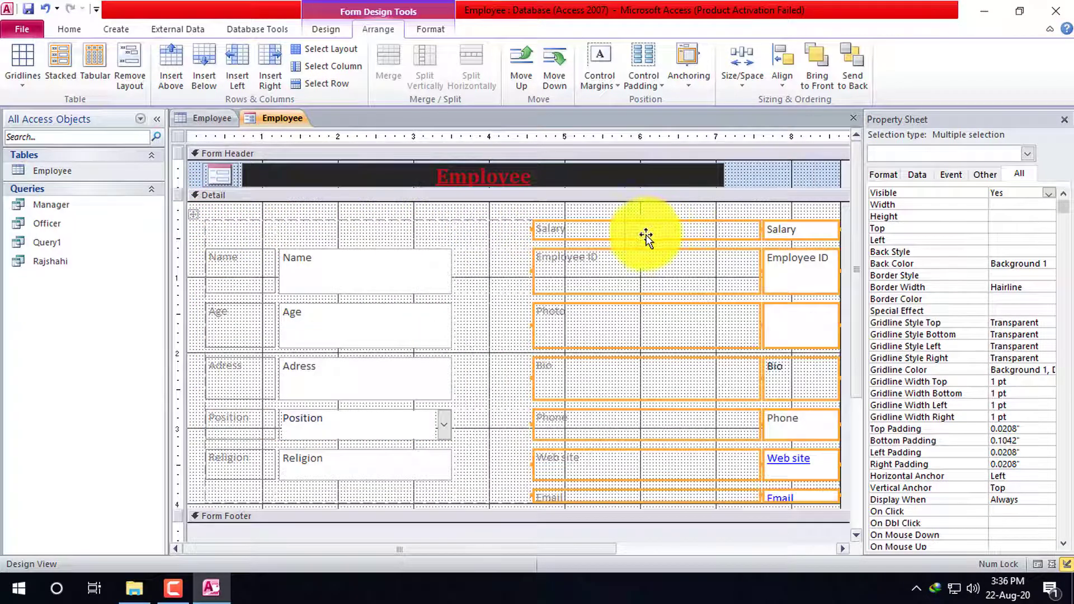
Shift the Name text box slightly within the layout, adding an empty row between Name and Age
click(216, 268)
click(249, 227)
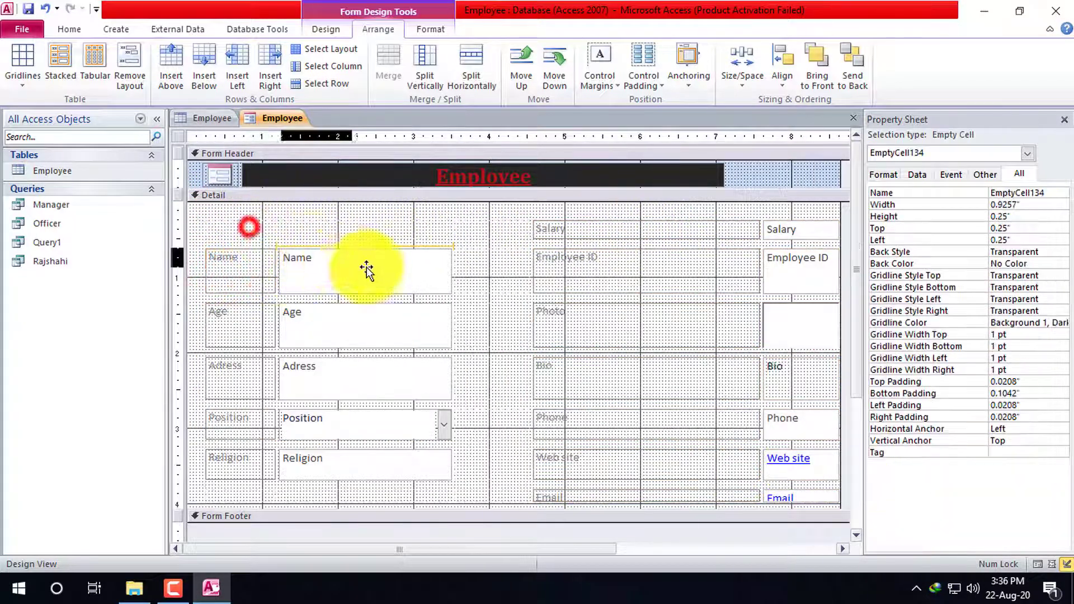
drag(367, 267, 407, 290)
click(446, 281)
click(395, 275)
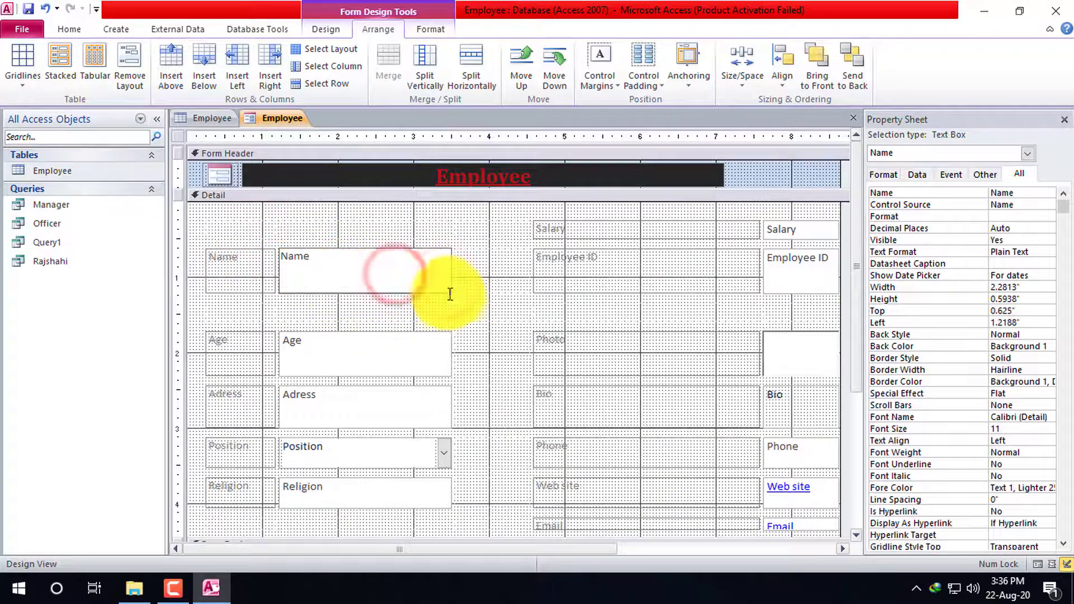
click(490, 271)
Reduce the height of the Name label and its text box to 0.375 inches
click(232, 263)
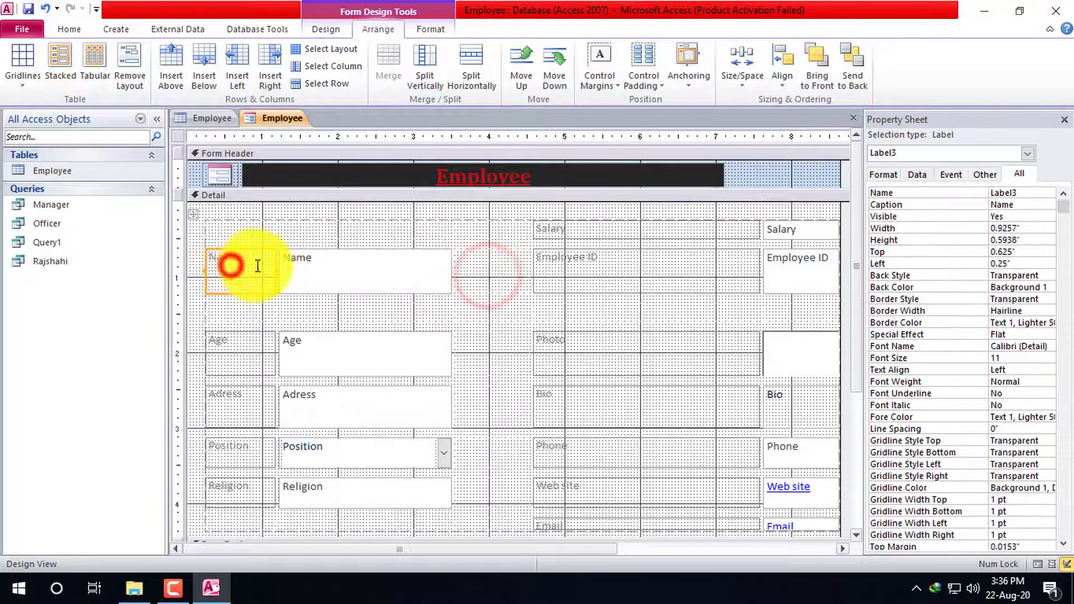
scroll(457, 300, down, 5)
scroll(640, 312, up, 5)
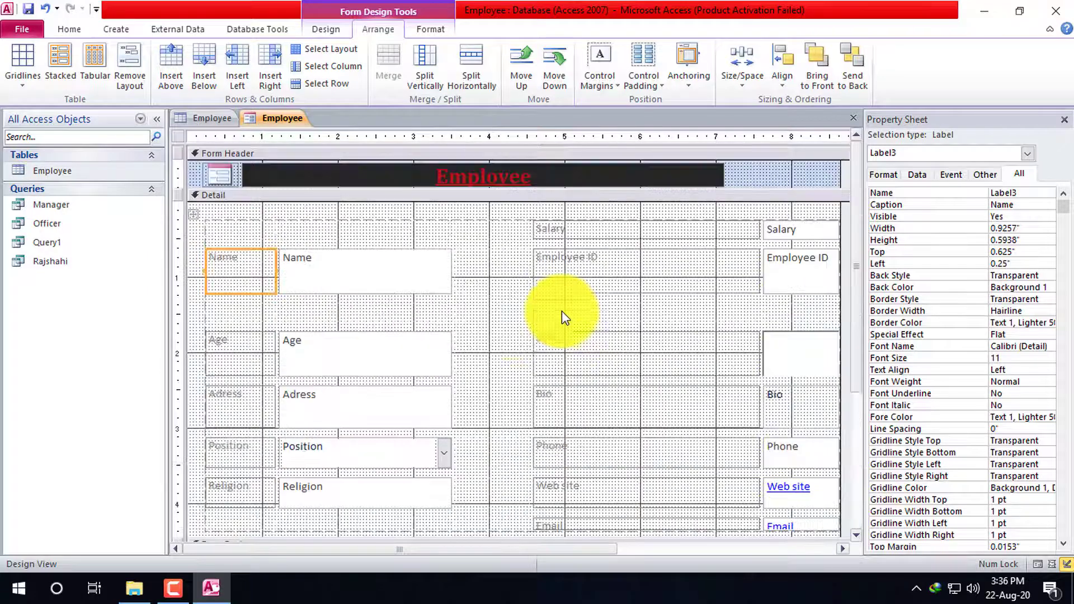
click(411, 273)
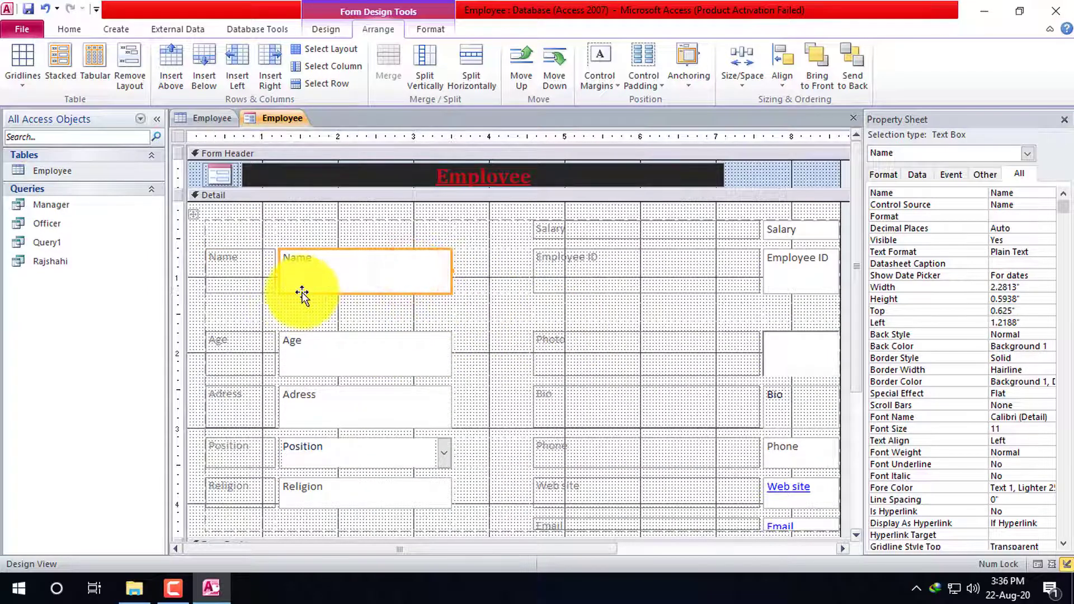
click(394, 291)
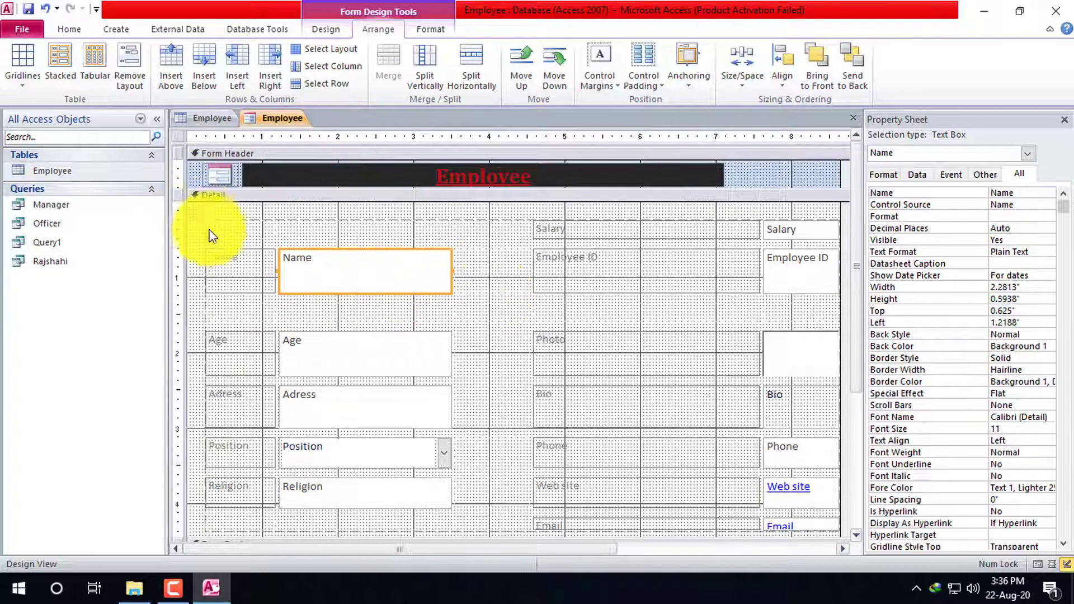
click(292, 263)
click(238, 269)
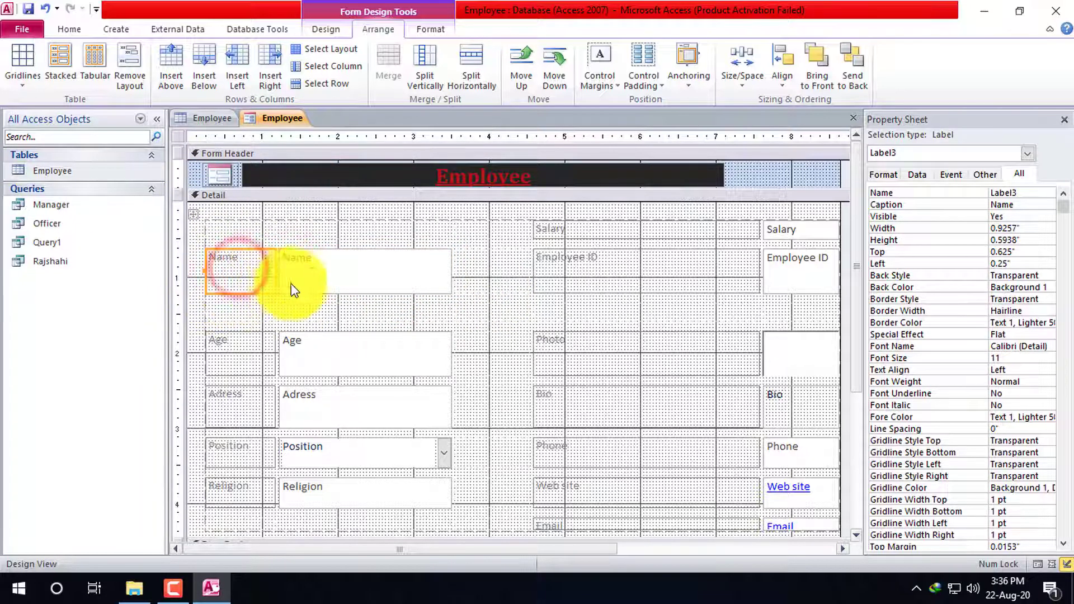
shift+click(312, 271)
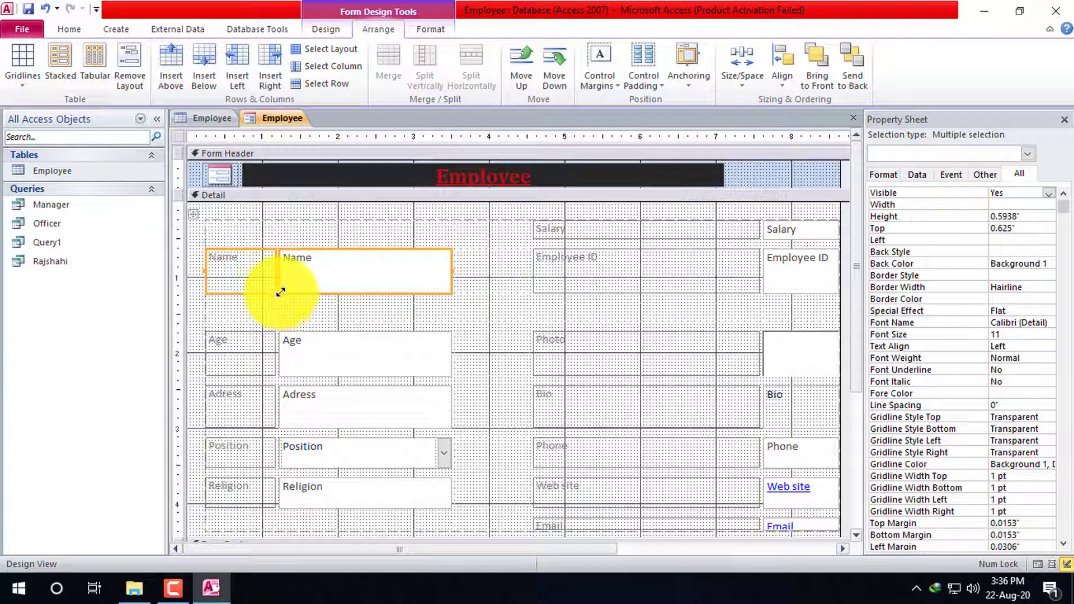
drag(280, 292, 279, 275)
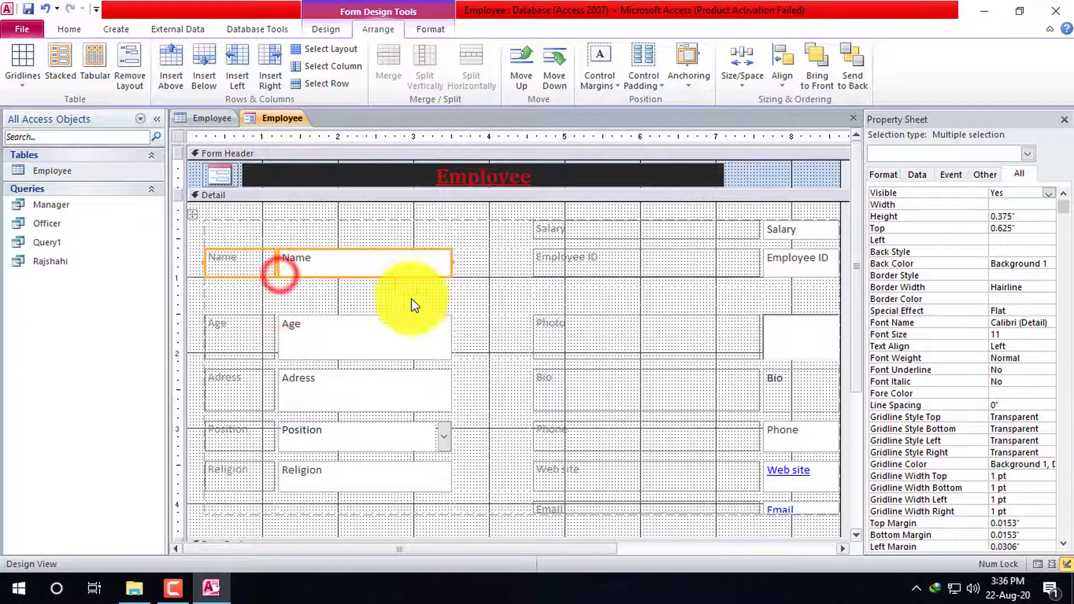
Move the Age label and its text box up into the empty row directly below Name
click(468, 335)
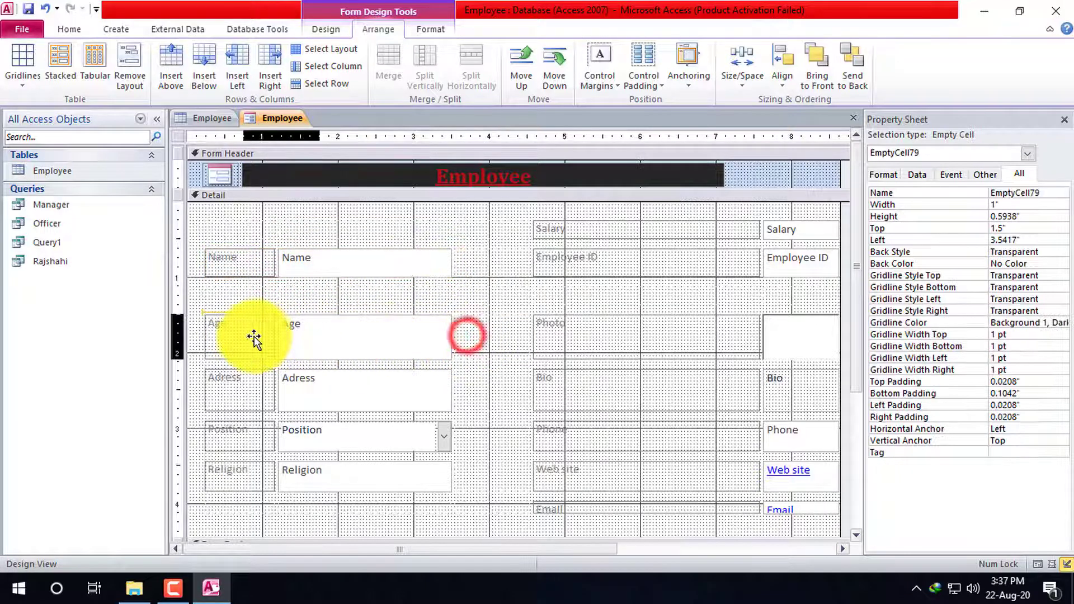
drag(254, 338, 252, 336)
key(ctrl+z)
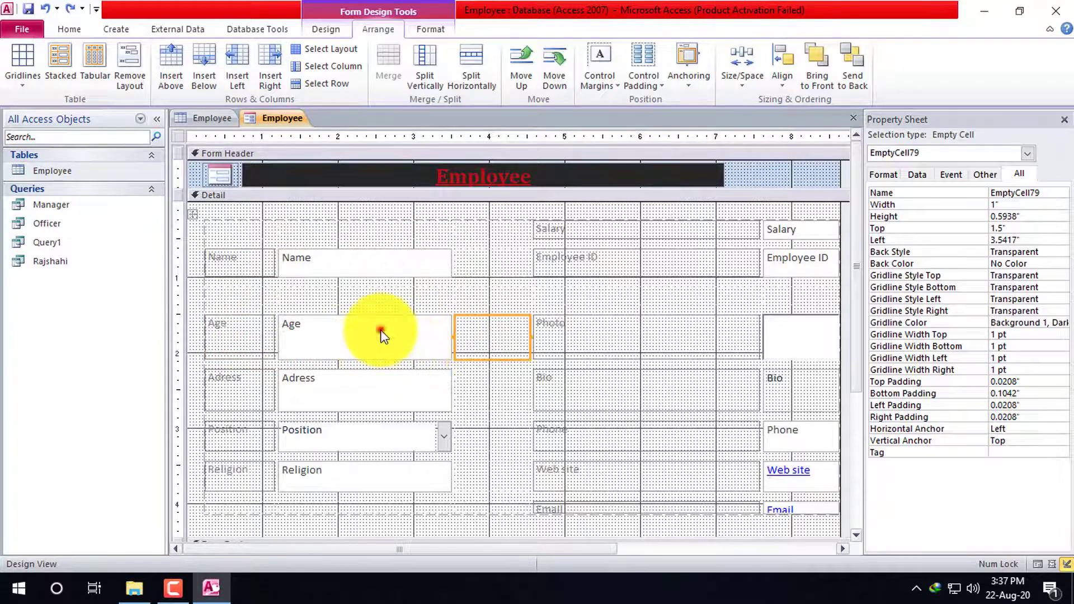
click(379, 334)
shift+click(241, 330)
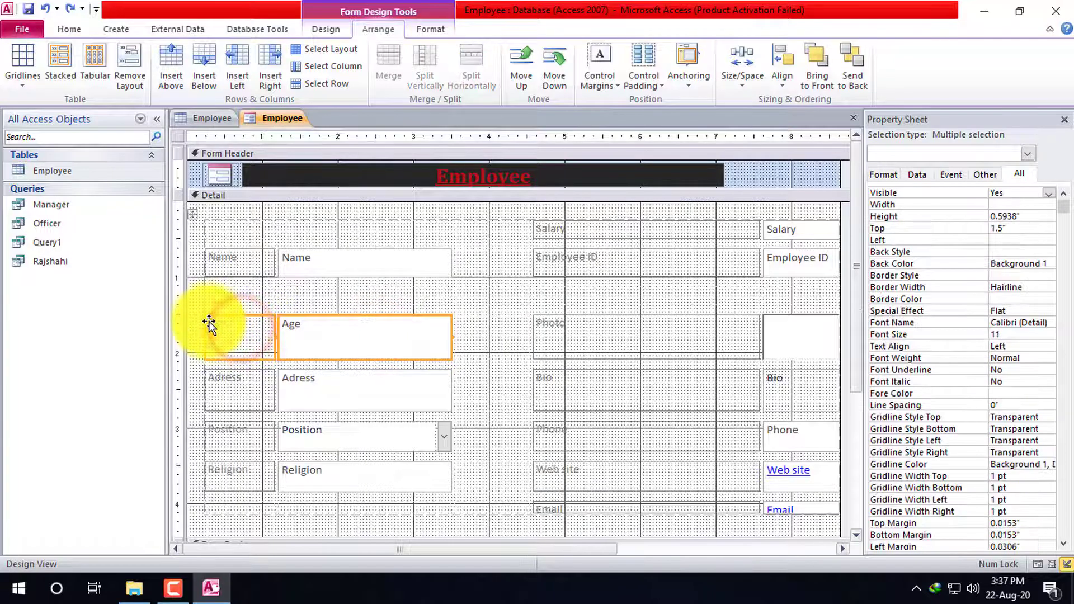
drag(207, 319, 211, 295)
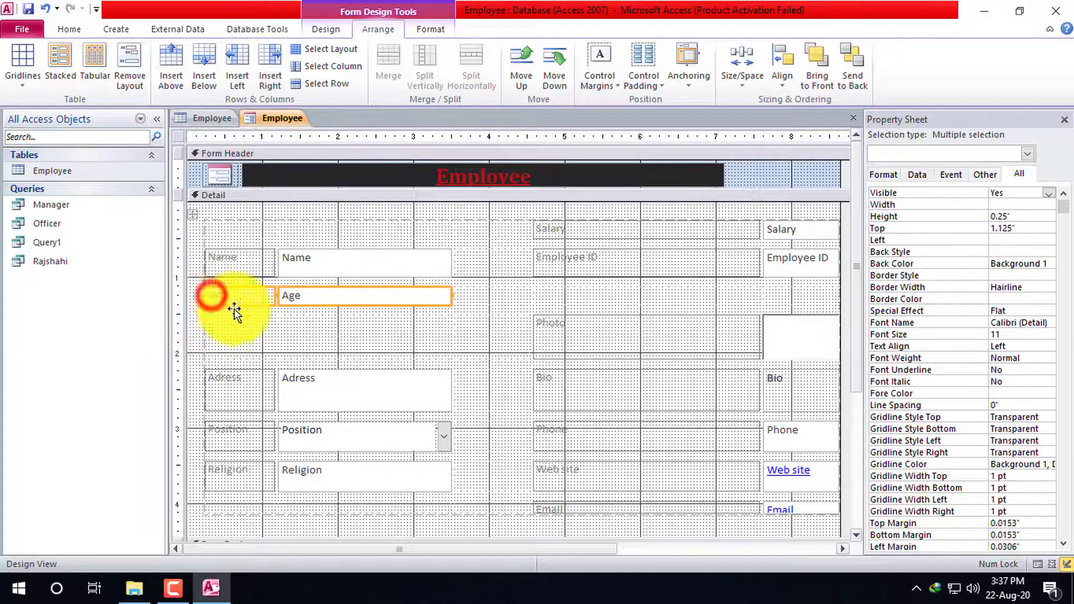
Select the Adress, Position and Religion labels with their fields and shorten the Religion row
click(240, 350)
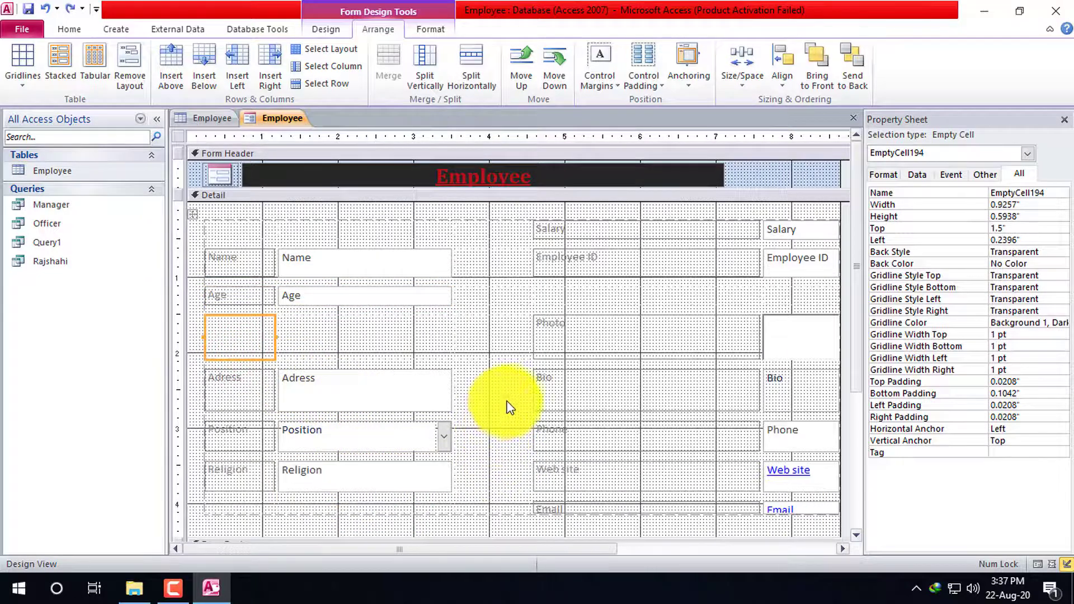
shift+click(381, 479)
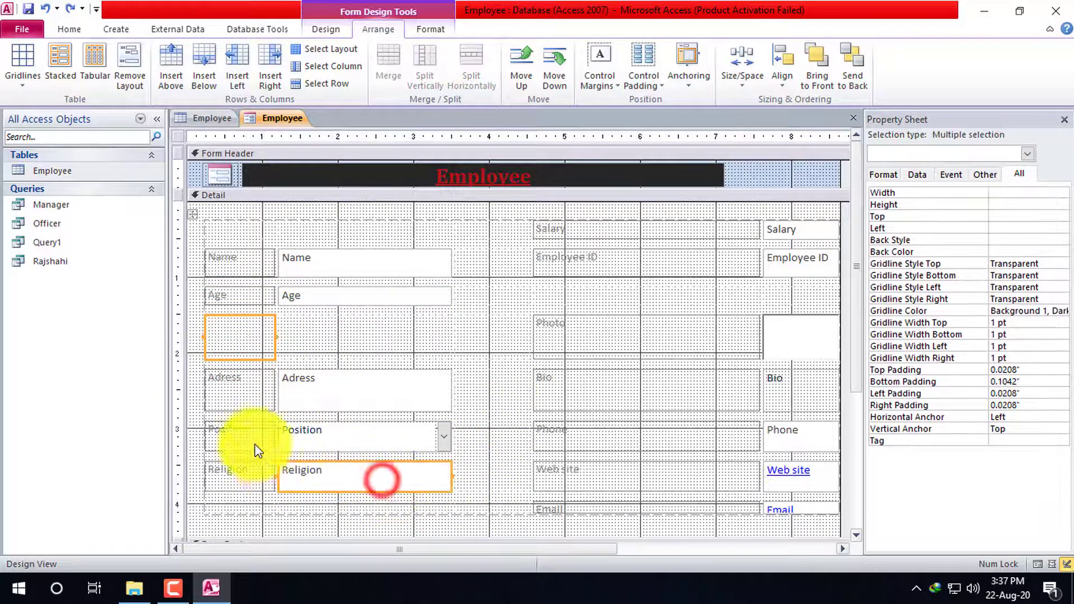
click(233, 385)
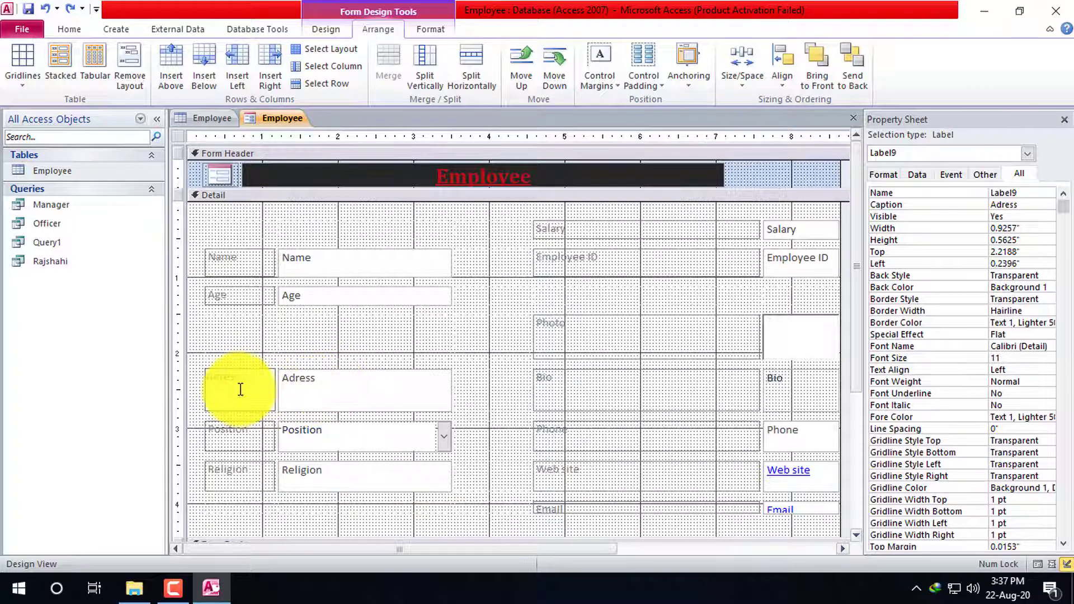
click(392, 483)
shift+click(240, 386)
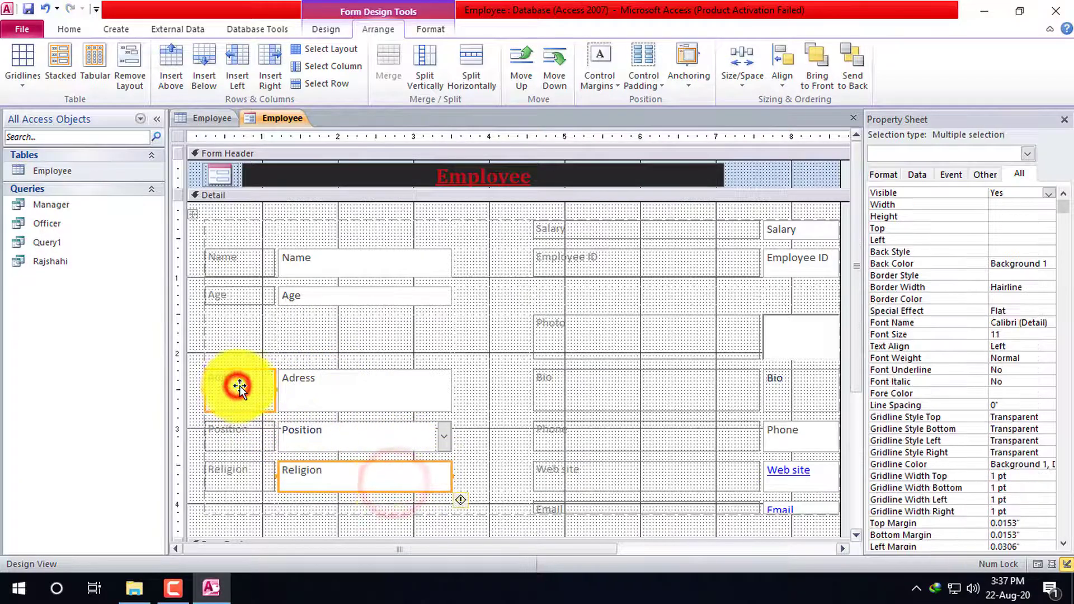
shift+click(330, 392)
shift+click(355, 437)
shift+click(240, 445)
shift+click(247, 477)
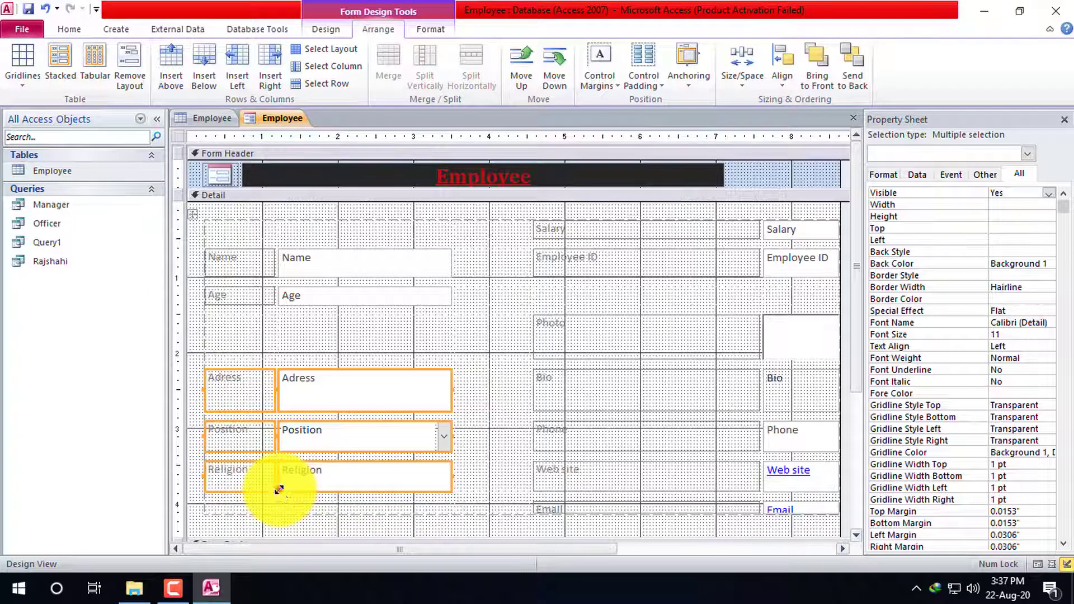
drag(278, 490, 277, 472)
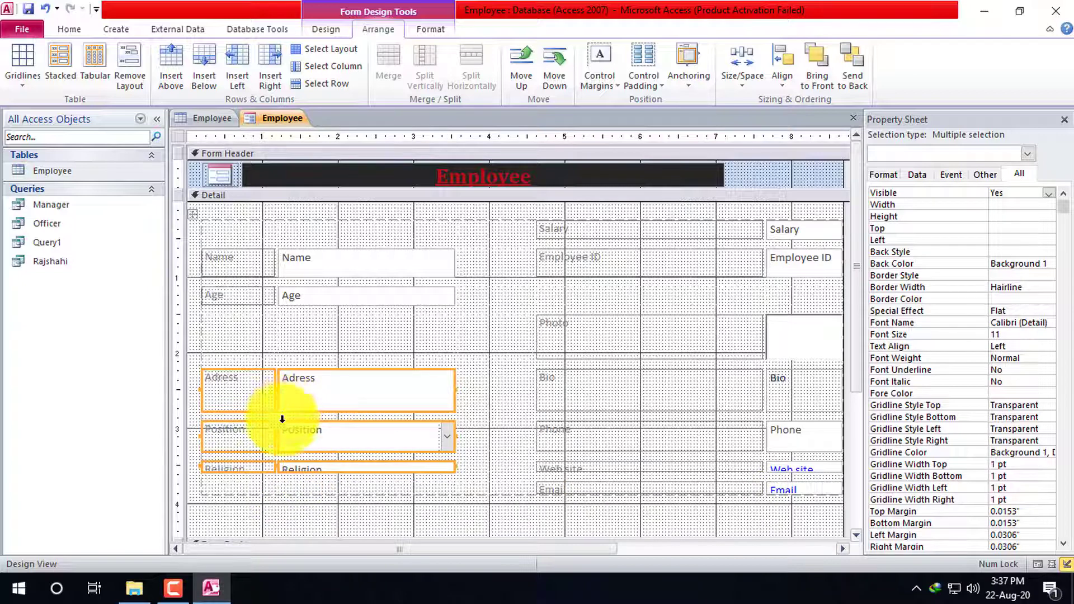
Select the Religion label and text box together and set their height to about 0.31 inches
click(280, 470)
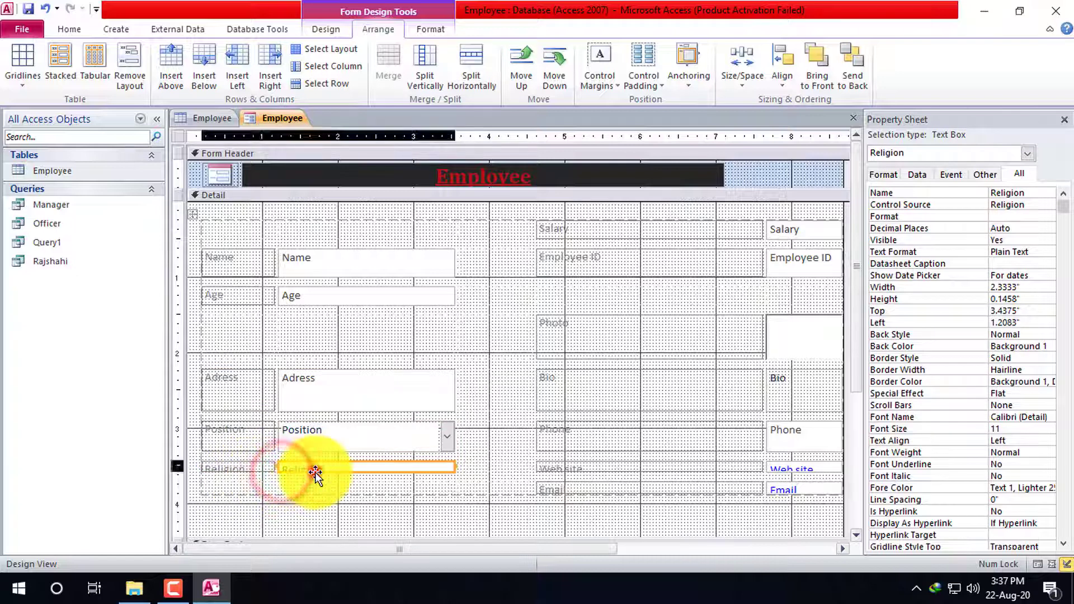
click(315, 473)
click(240, 478)
shift+click(330, 482)
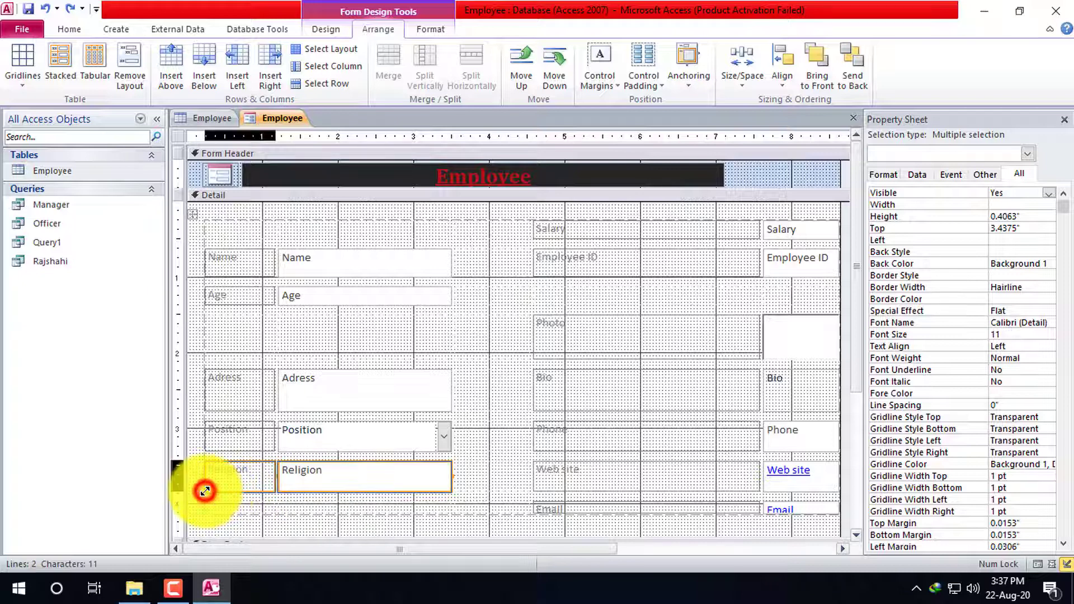
drag(205, 492, 205, 482)
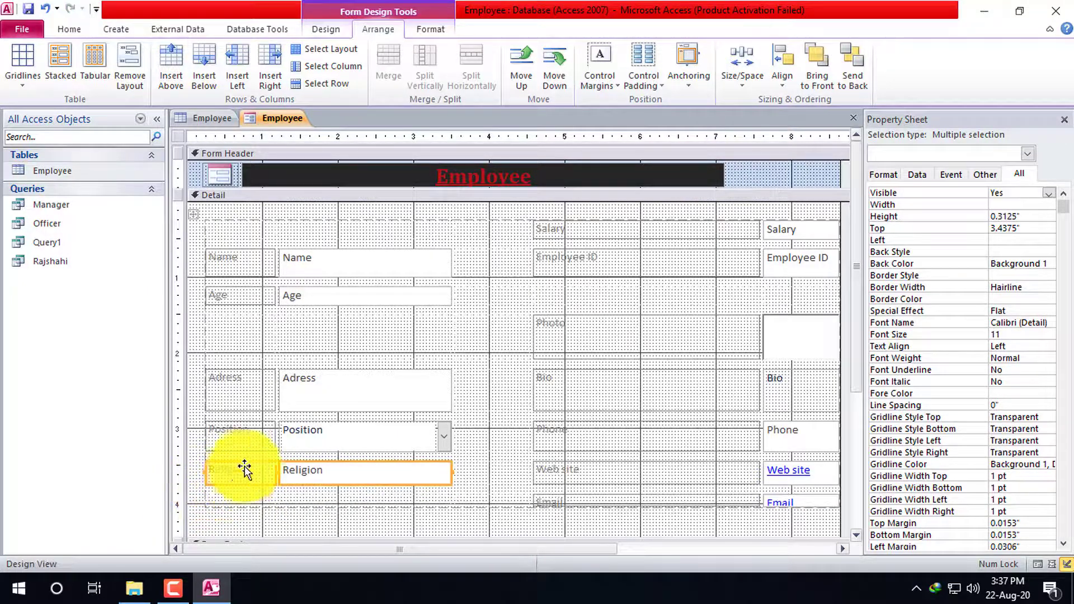
Reduce the Adress label and text box height to about 0.41 inches and move them into the empty row below Age
click(235, 434)
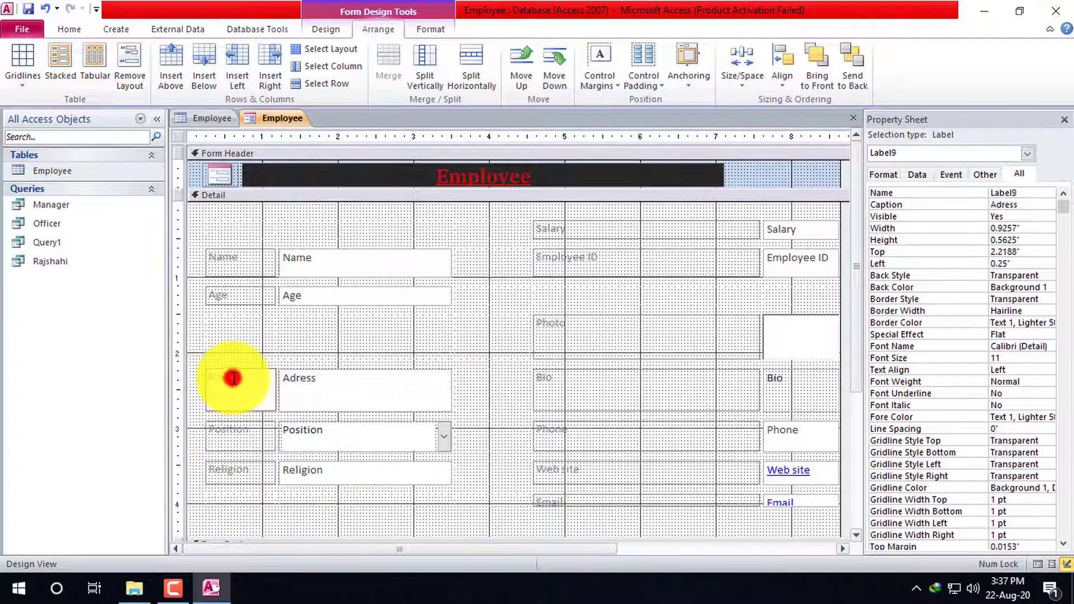
shift+click(333, 395)
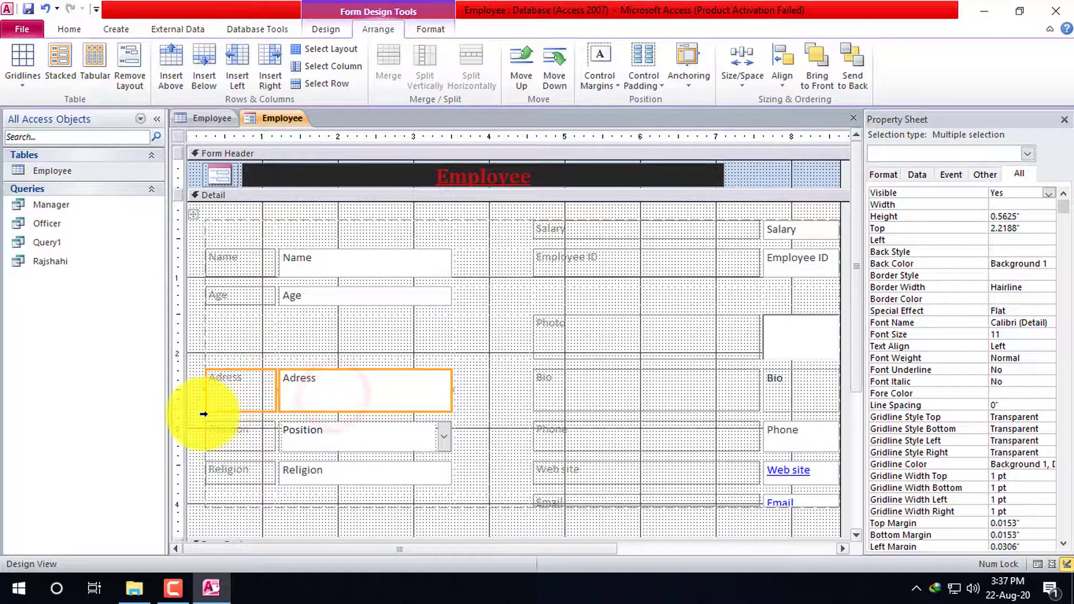
drag(207, 412, 210, 400)
click(210, 380)
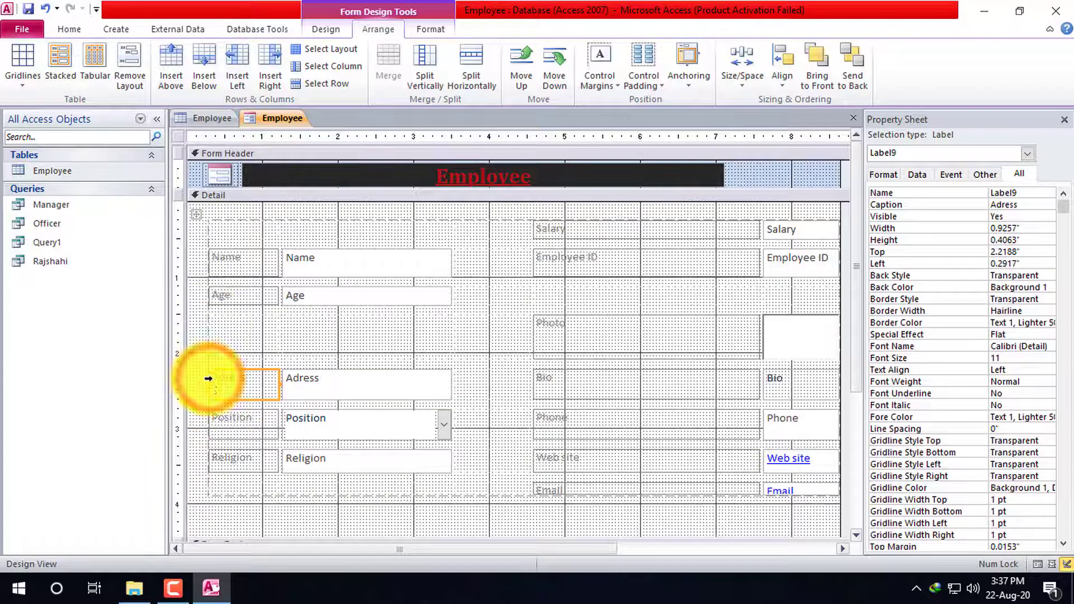
drag(209, 380, 211, 327)
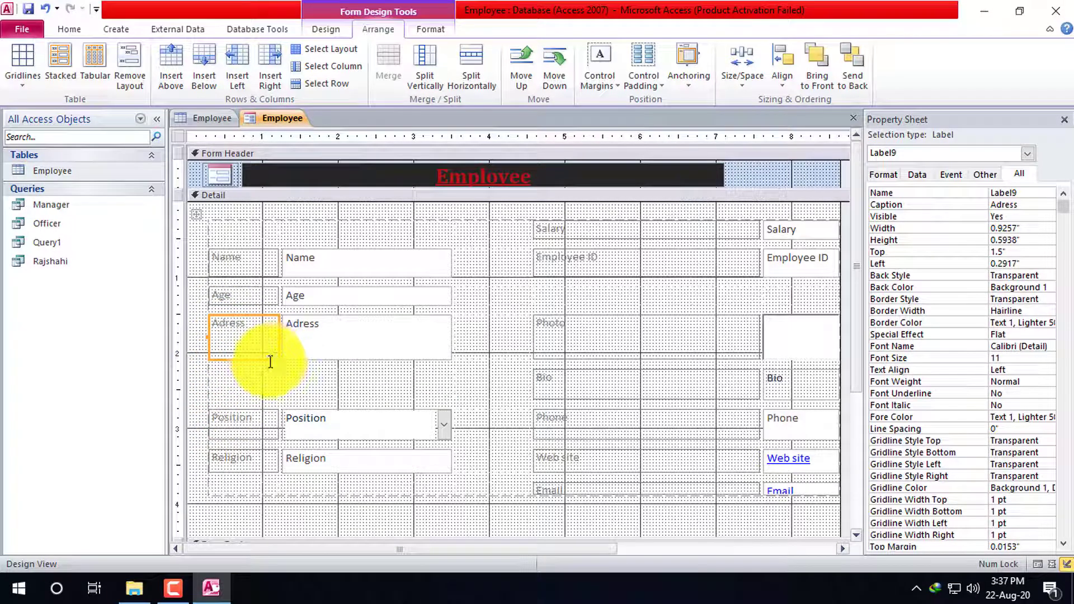
click(382, 384)
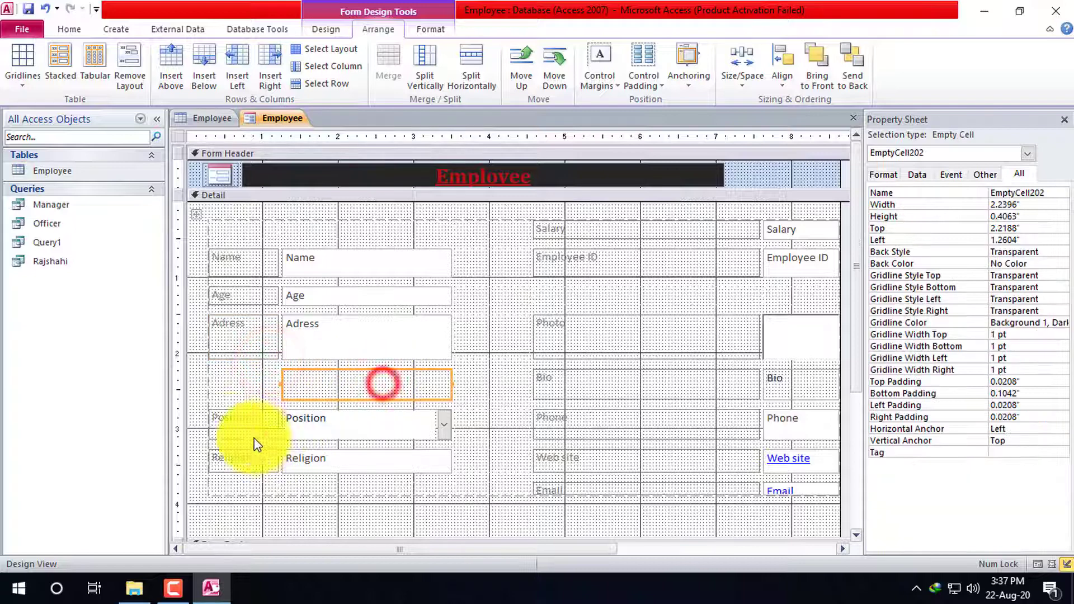
click(203, 424)
click(542, 473)
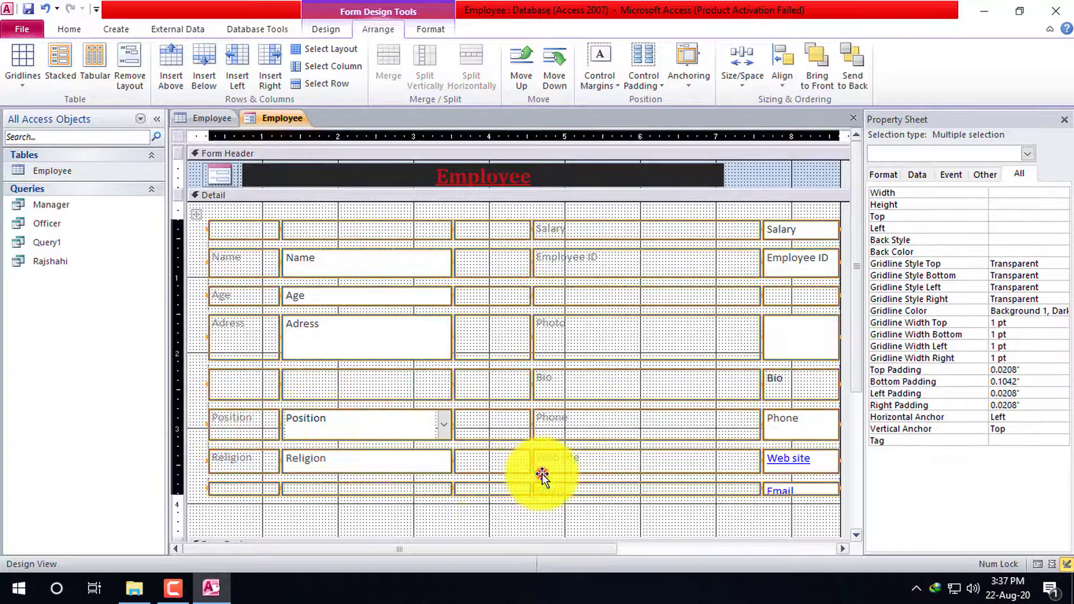
Try to delete the empty spacer cells between the two field groups, from the Name row through the Bio row, and undo the deletion
click(501, 245)
click(492, 227)
click(502, 294)
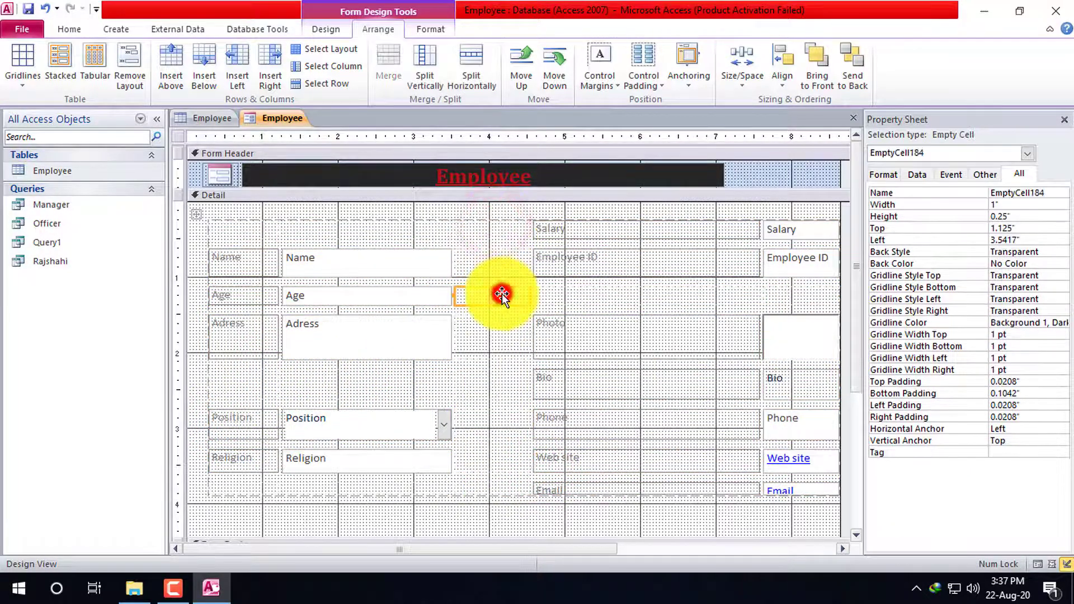
click(481, 254)
shift+click(482, 293)
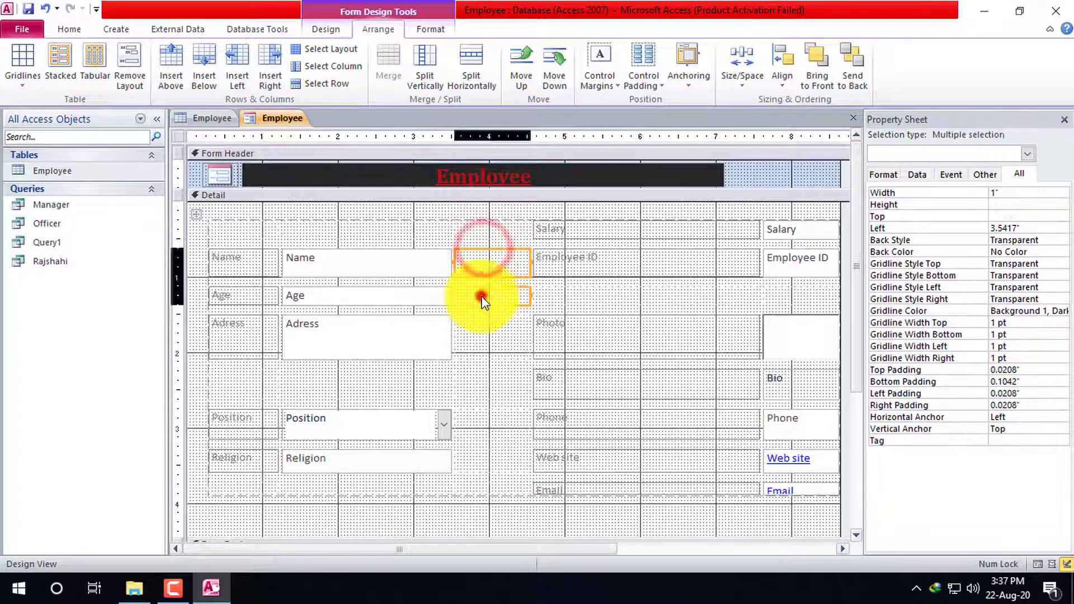
shift+click(490, 336)
shift+click(493, 383)
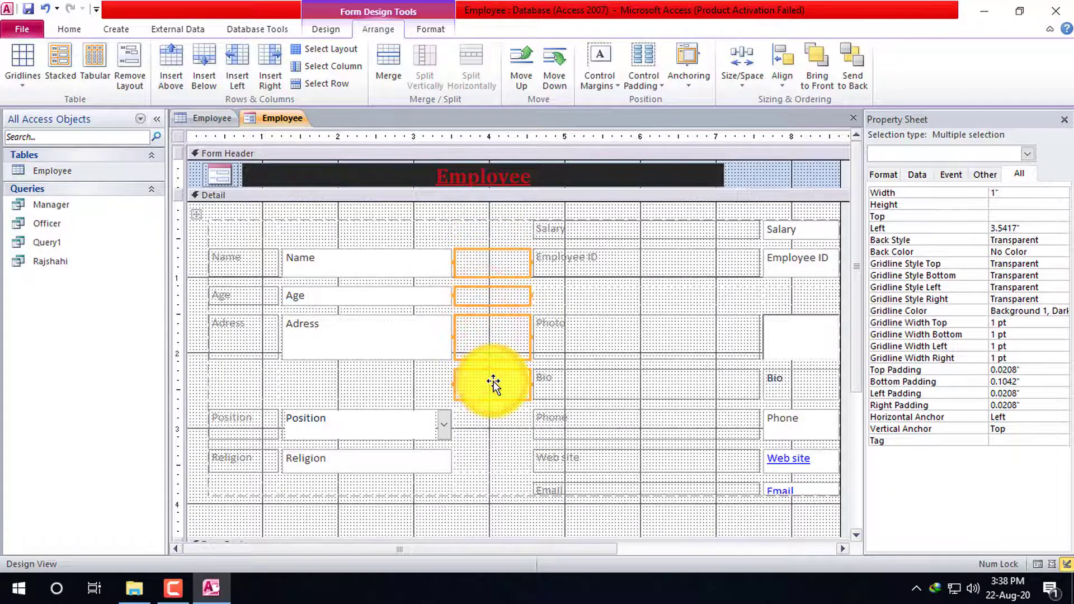
key(Delete)
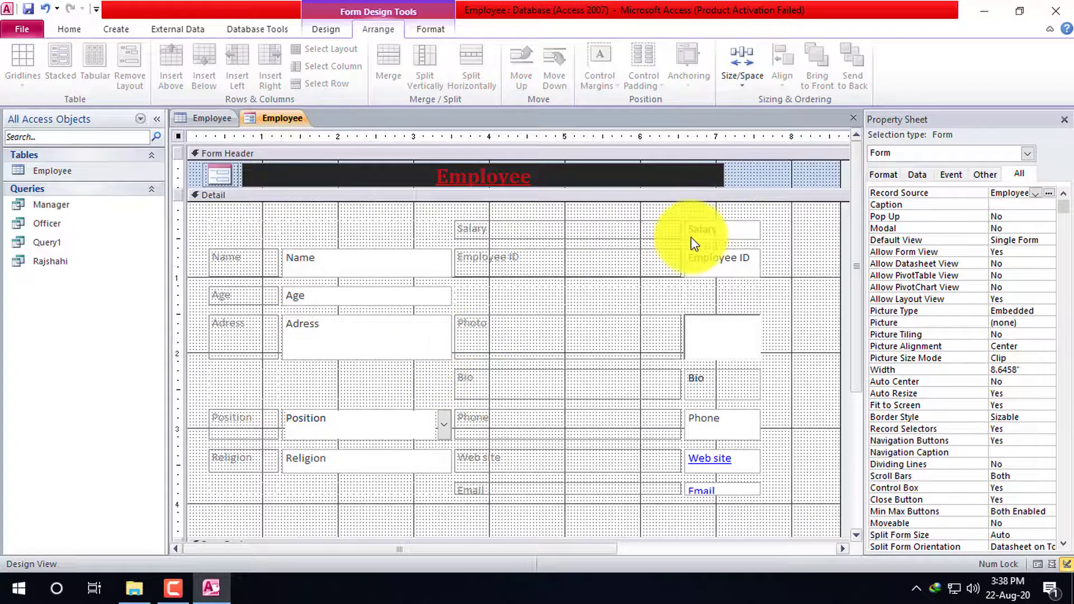
key(ctrl+z)
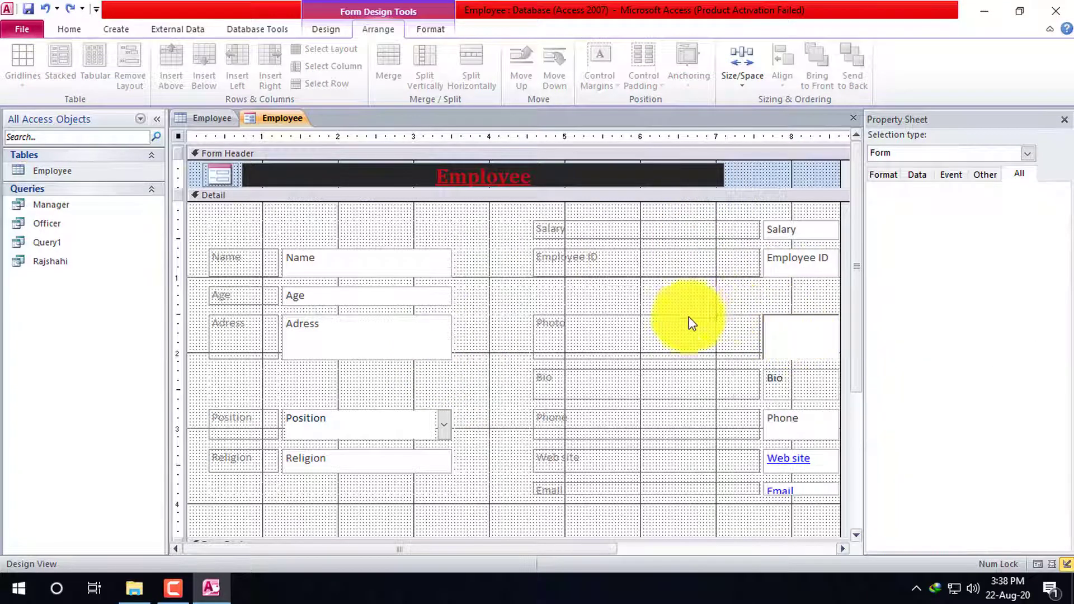
Close the Employee form without saving its design changes
click(630, 337)
click(789, 337)
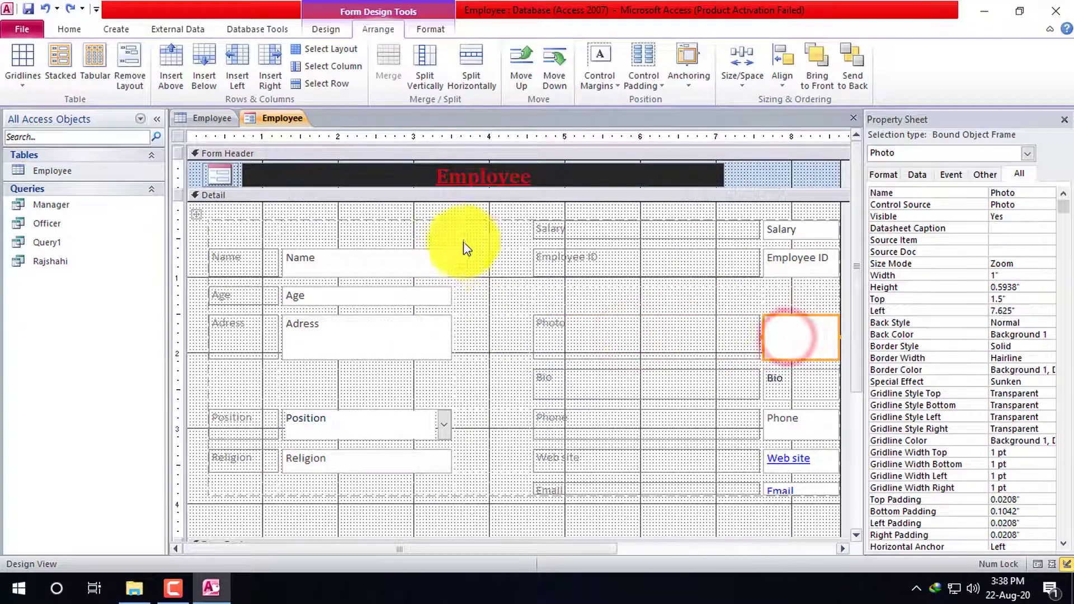
right_click(311, 123)
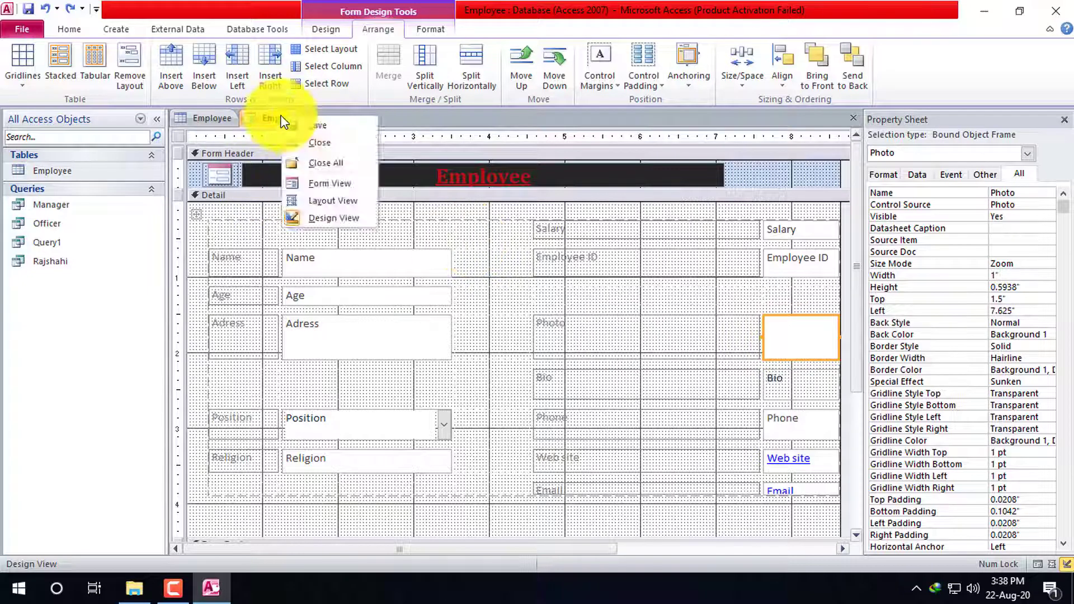
click(318, 143)
click(541, 334)
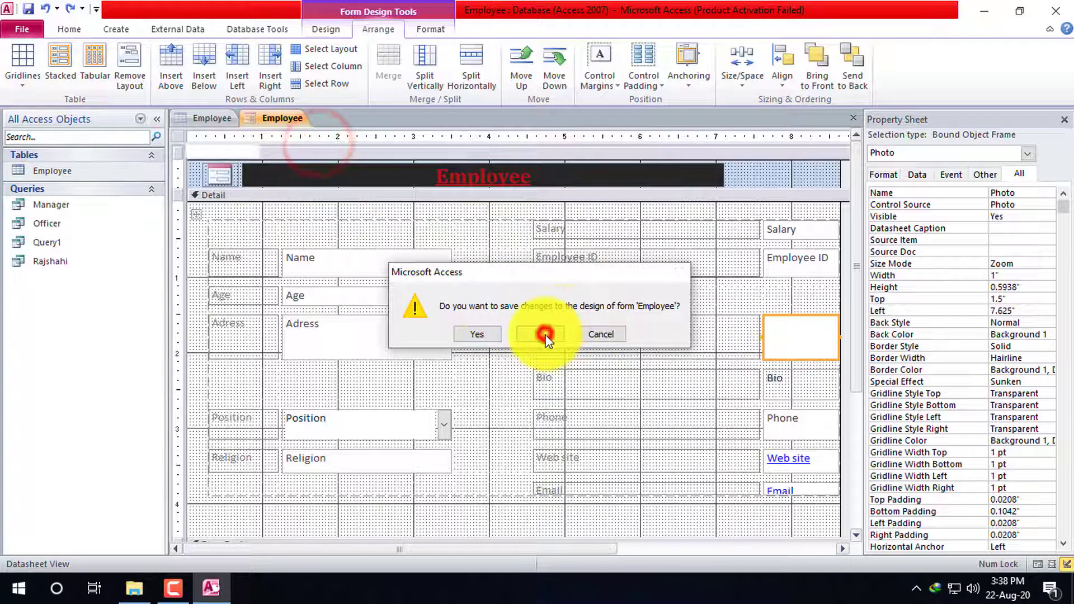
Create a new blank form in Design View and show the Employee table among the available existing fields
click(115, 29)
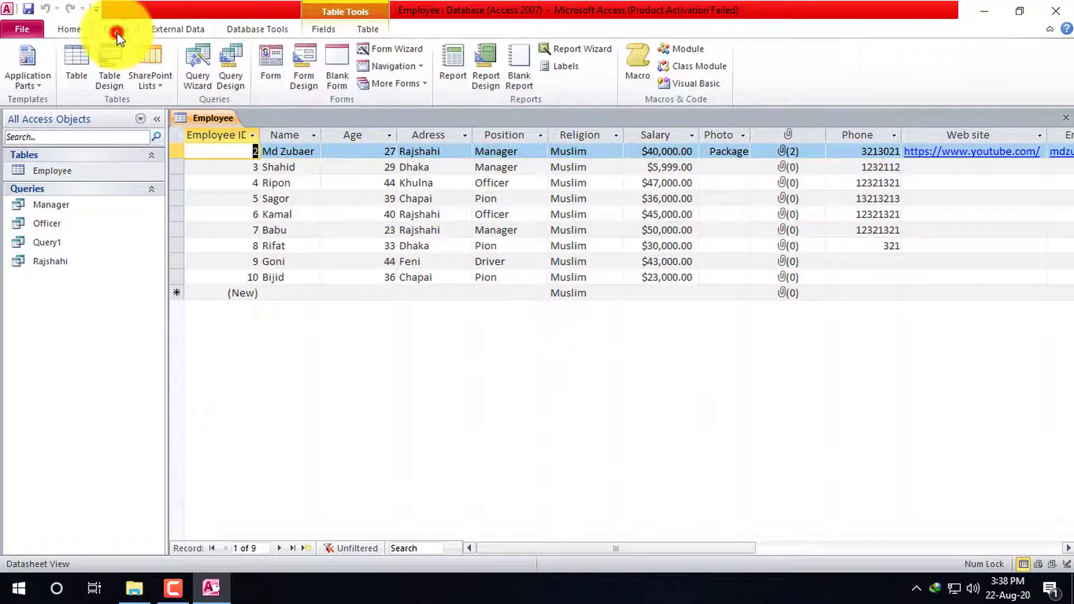
click(308, 66)
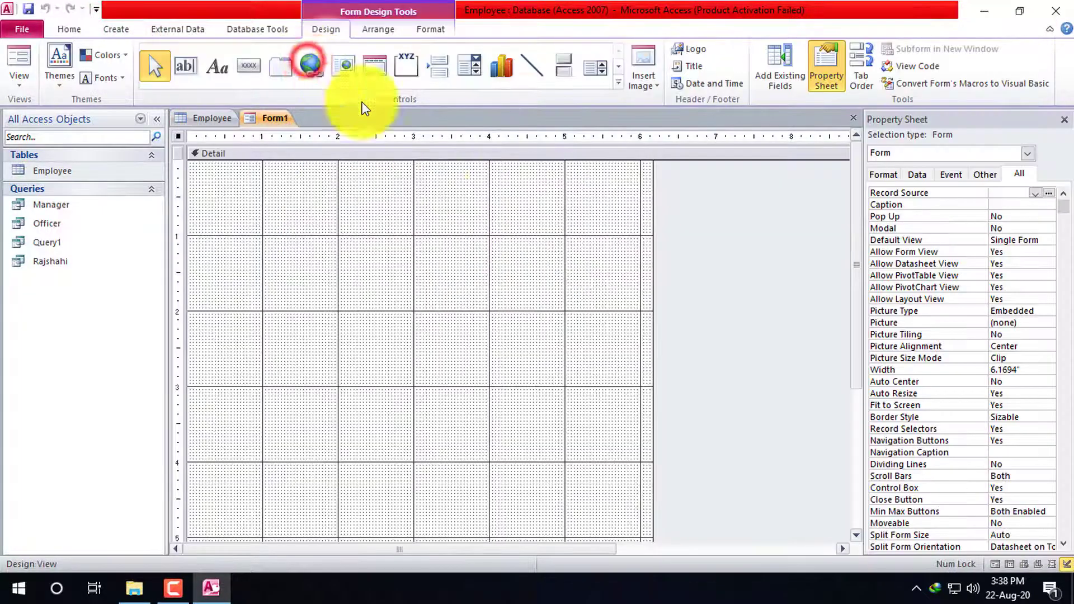
click(771, 56)
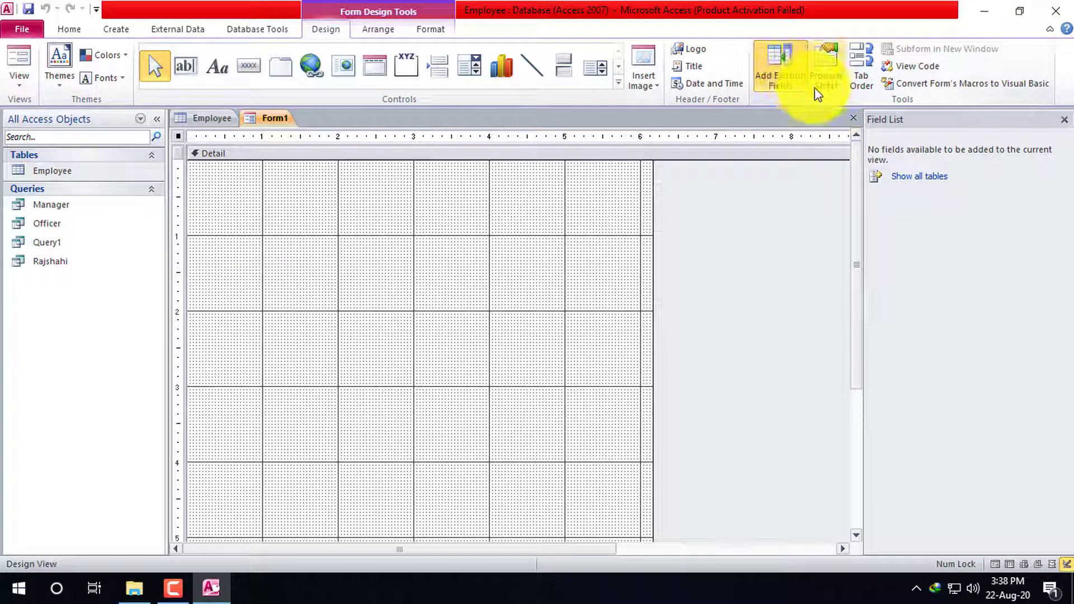
click(932, 190)
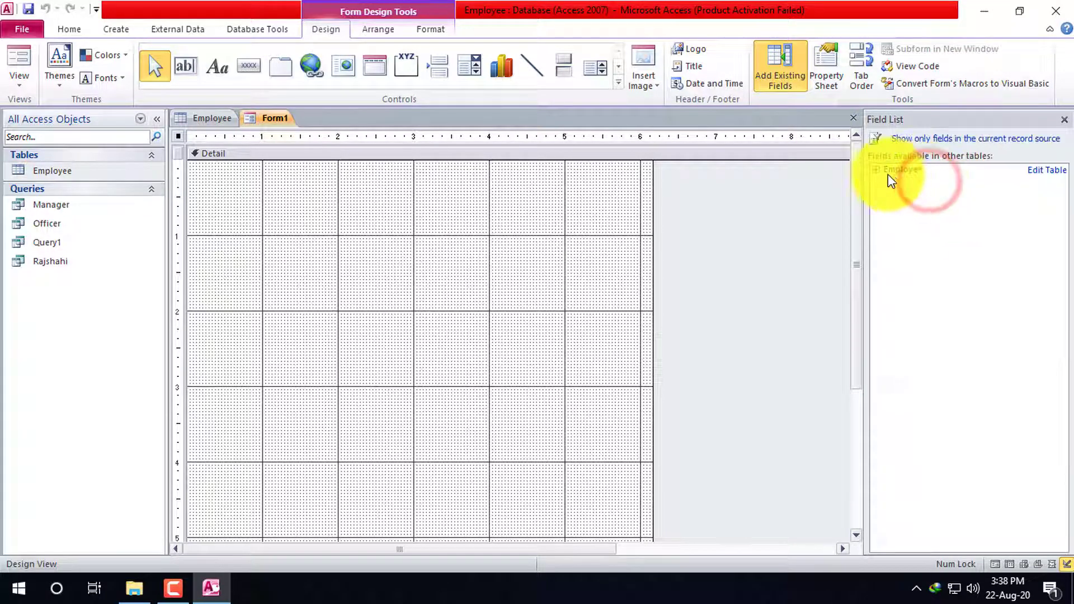
Add the Employee ID field to the Detail section and widen its text box to about the 3.5-inch mark
drag(912, 185, 229, 215)
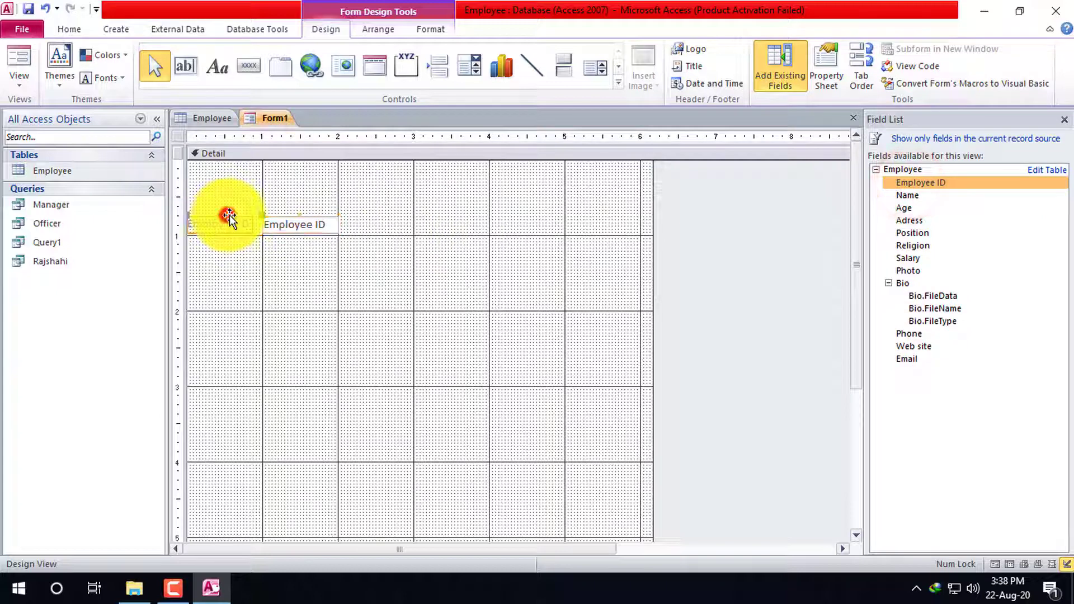
click(304, 227)
drag(338, 224, 454, 223)
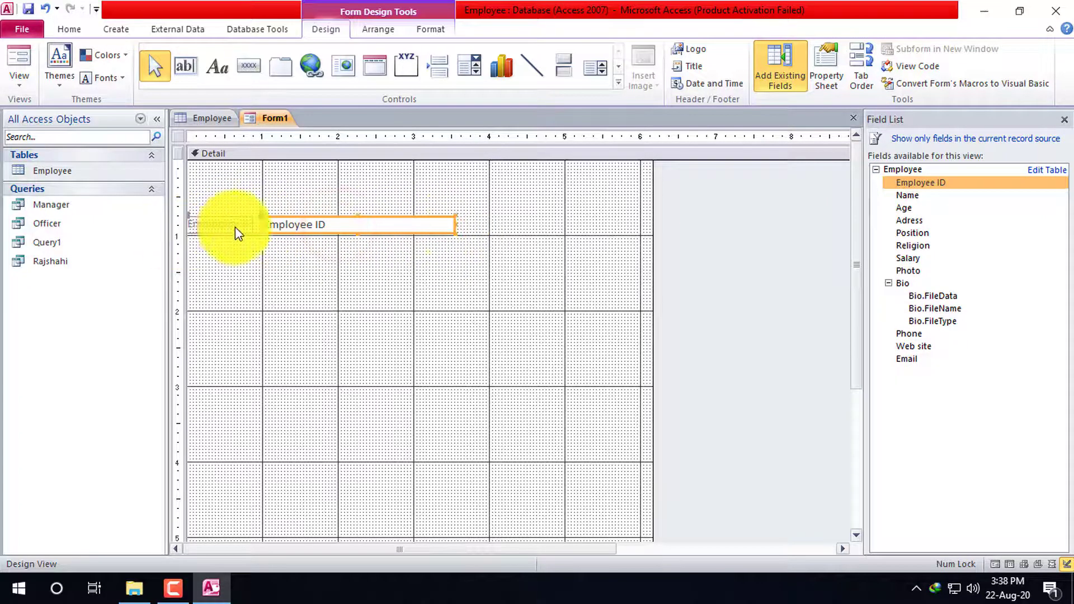
Add the Name field below Employee ID and narrow the Employee ID text box to just past the 2-inch mark
drag(913, 202, 199, 252)
click(380, 224)
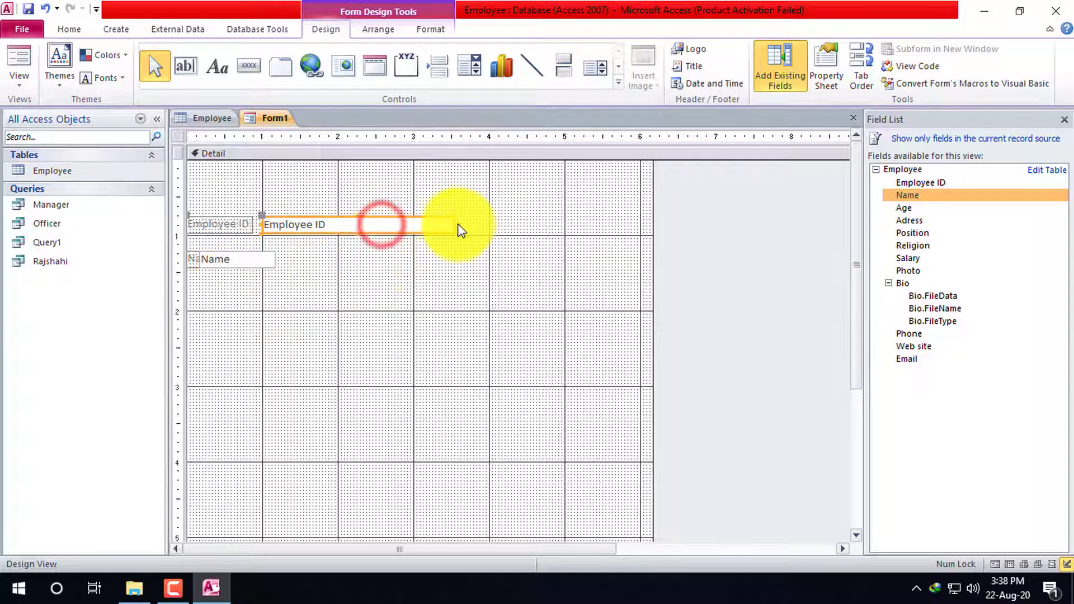
drag(456, 224, 347, 232)
Separate the Name text box from its label and widen the Name label to match the Employee ID label
click(224, 259)
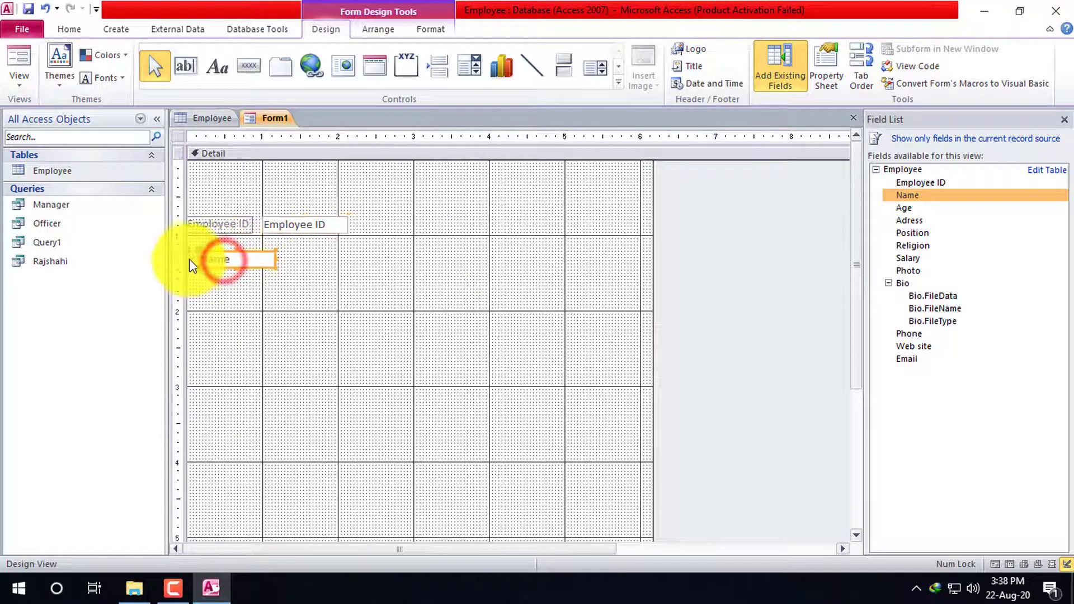
drag(198, 250, 275, 253)
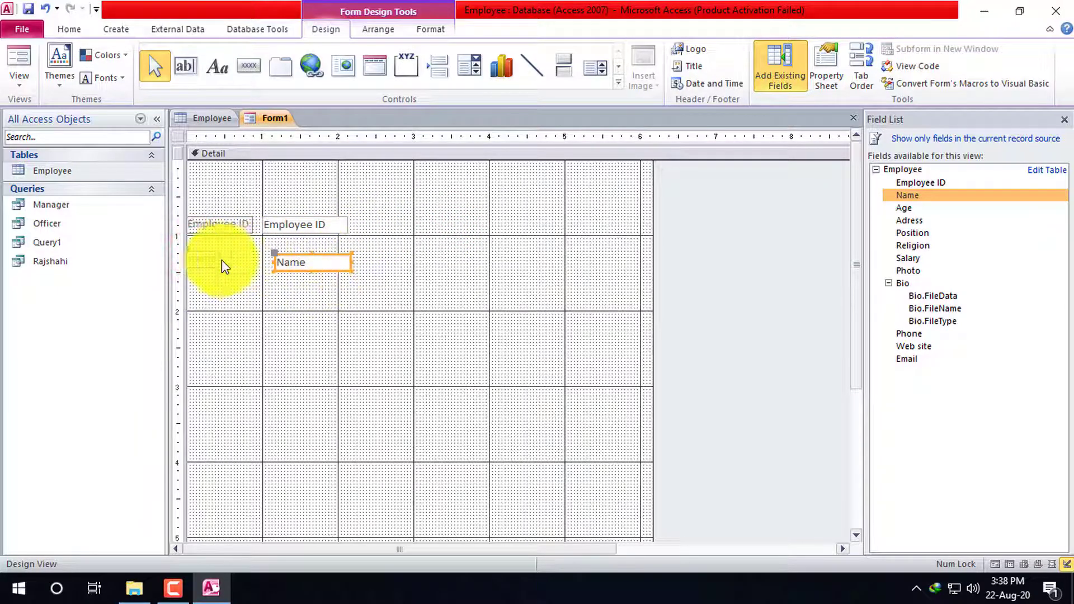
drag(190, 254, 249, 261)
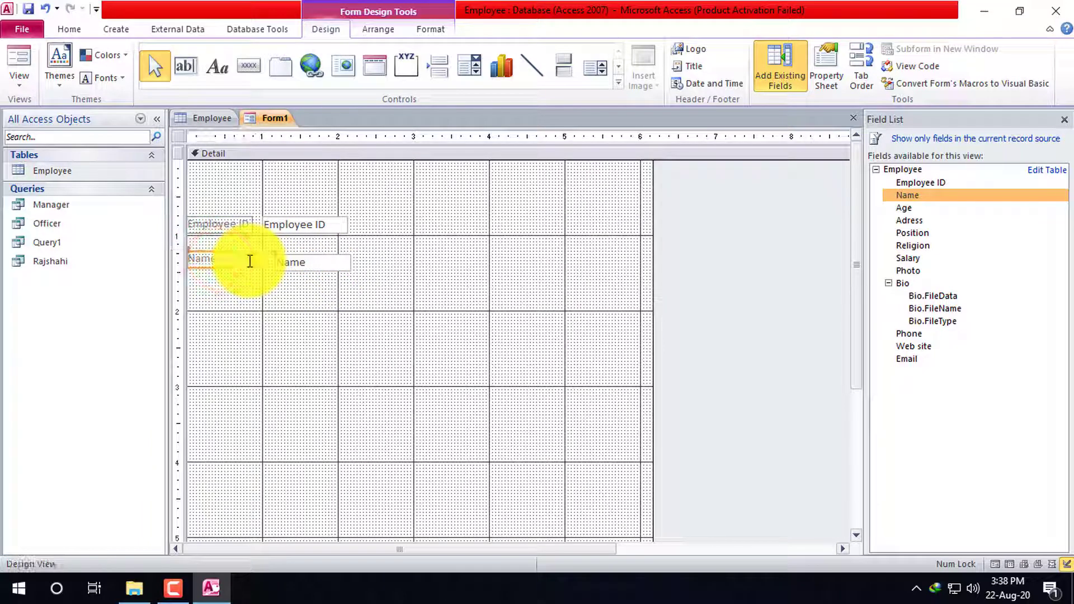
click(249, 261)
Align the Name text box's left edge with the Employee ID text box at the 1-inch mark
click(297, 263)
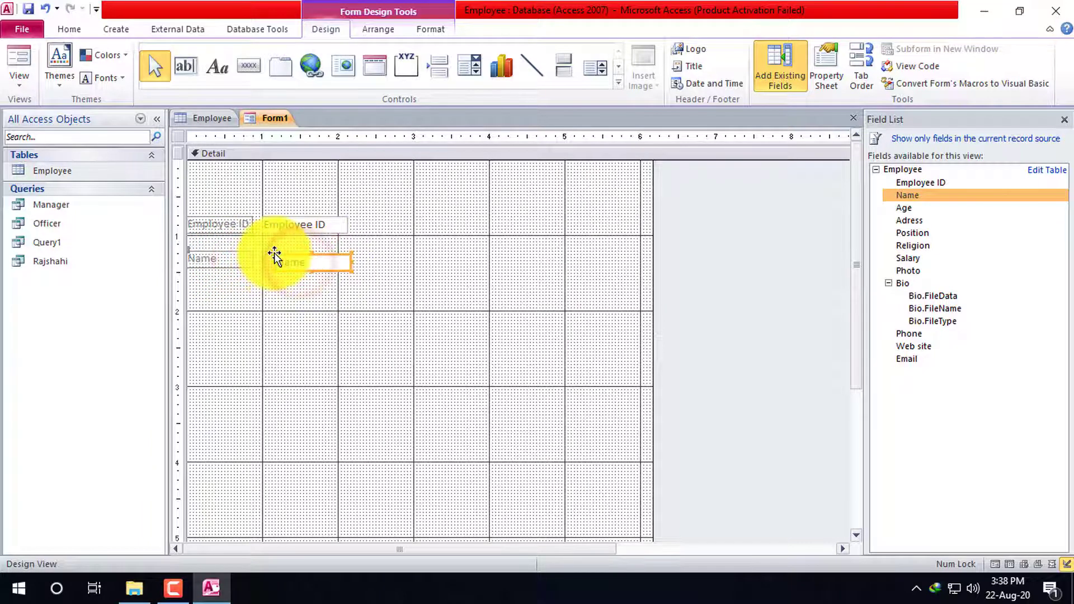
click(274, 253)
click(267, 252)
click(277, 259)
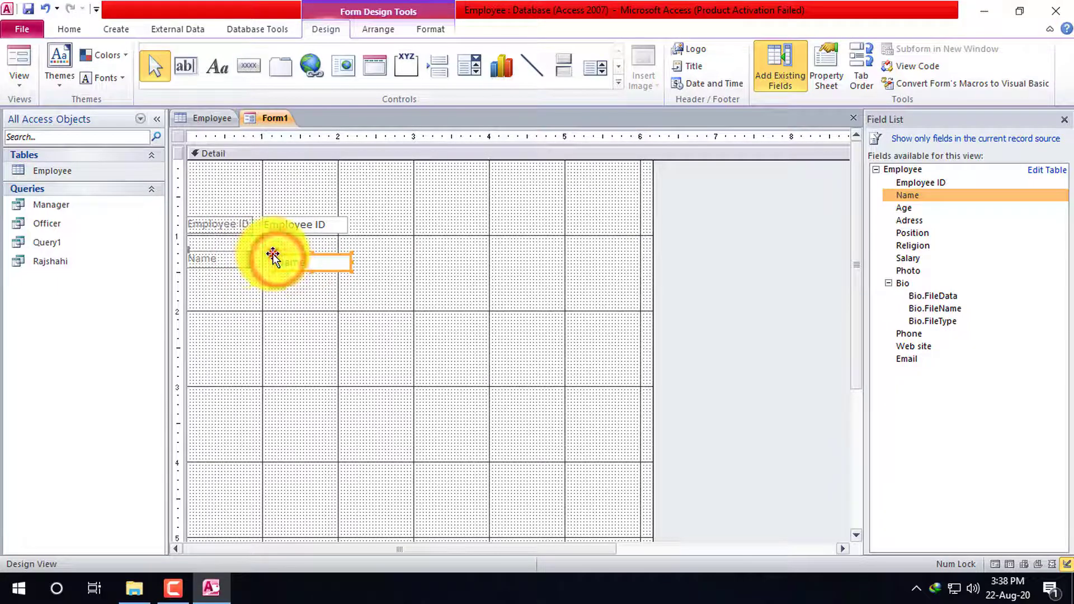
click(273, 253)
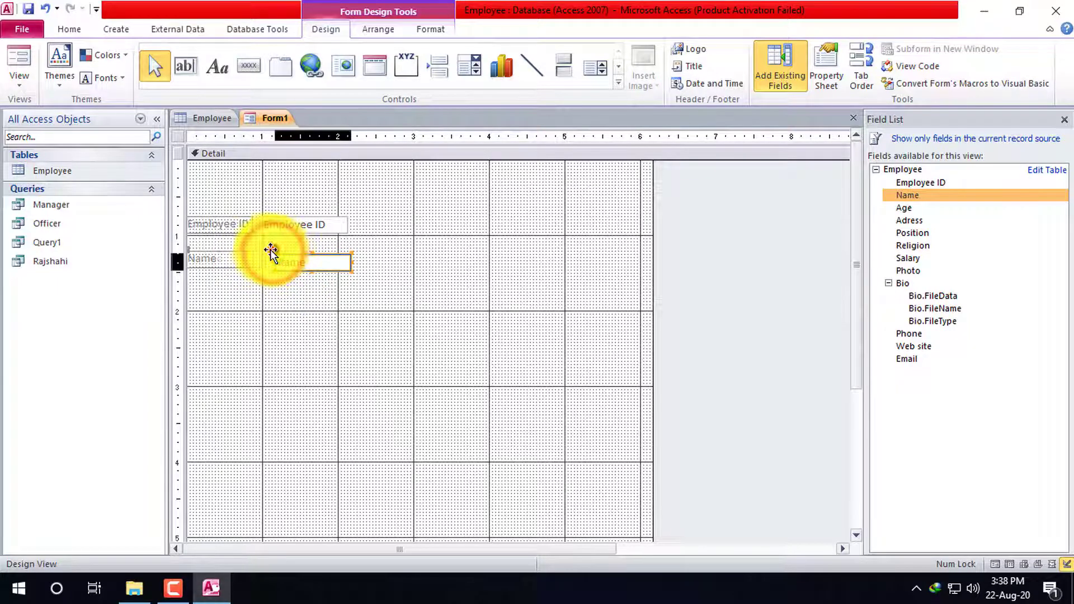
drag(274, 250, 262, 250)
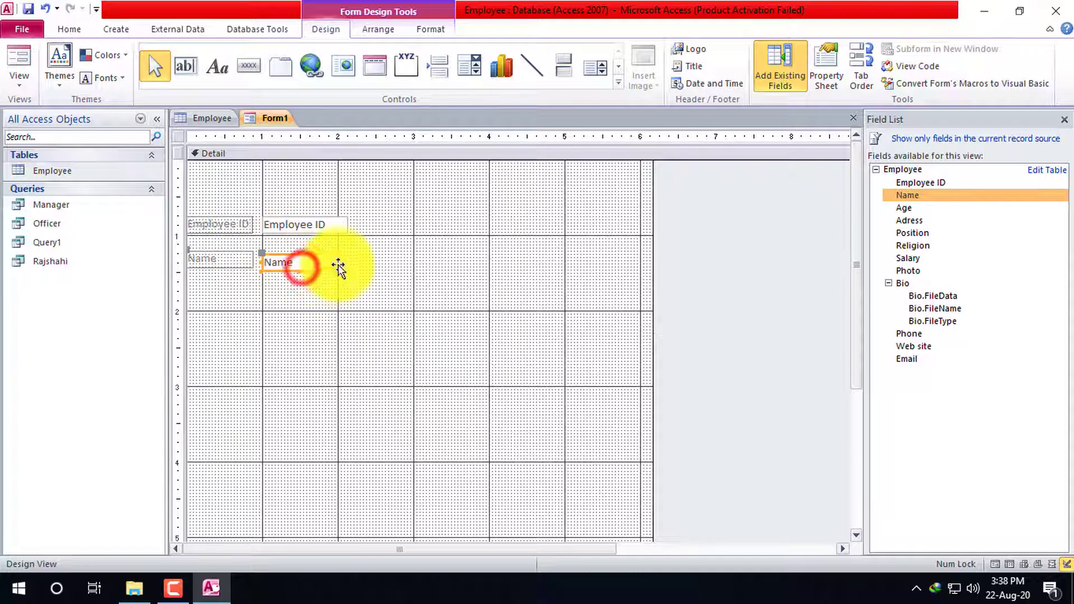
Widen the Name text box to about 1.375 inches and move it up level with the Name label
drag(339, 269, 367, 262)
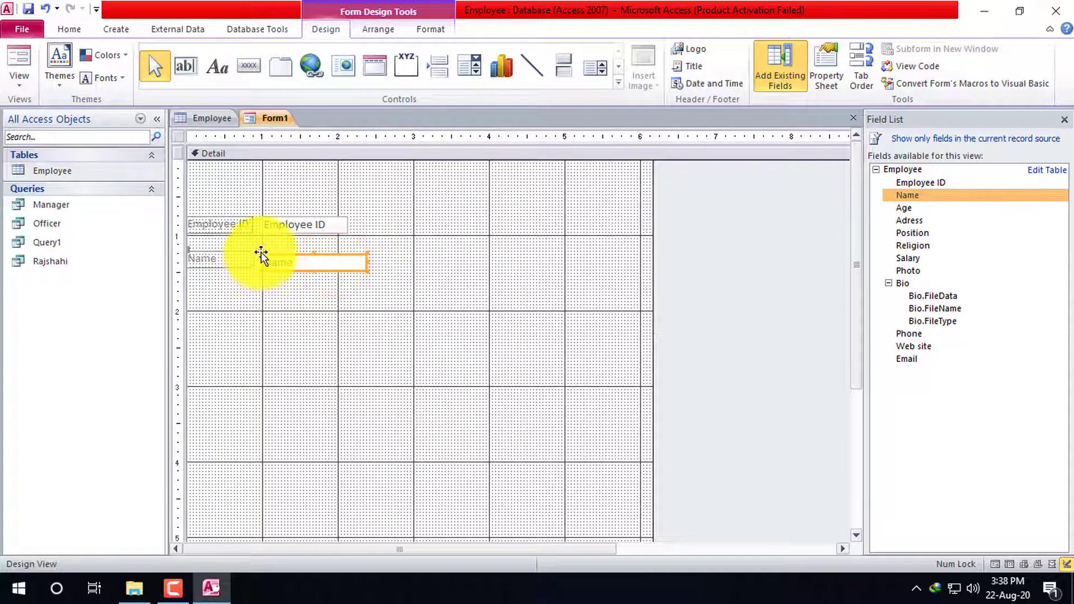
drag(262, 255, 254, 249)
click(310, 265)
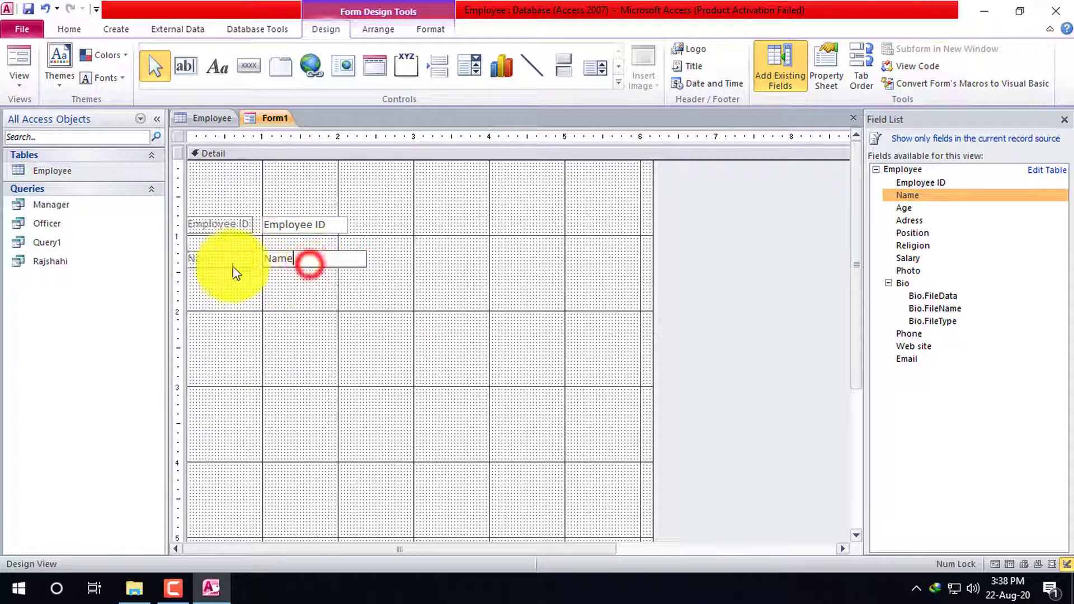
Open the properties of the Name label and select the Name text box
click(201, 251)
double_click(201, 251)
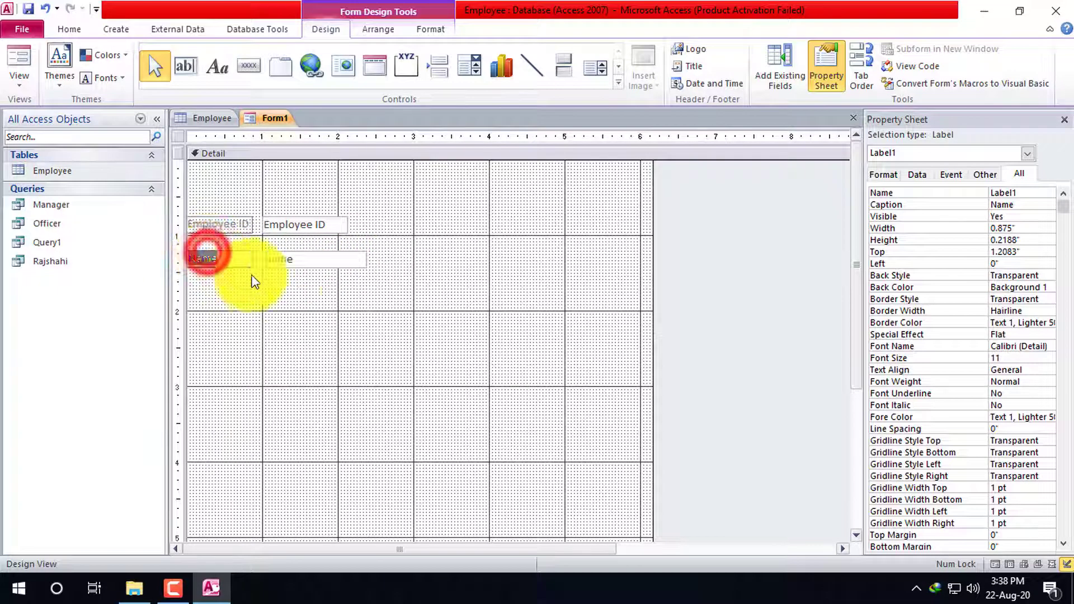
click(342, 284)
click(345, 259)
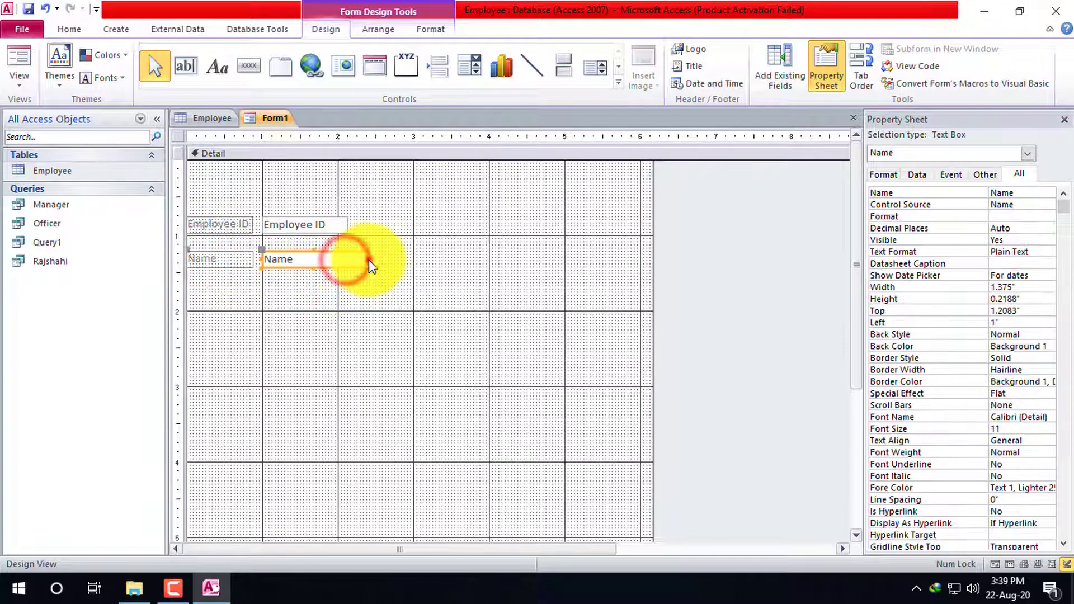
Widen the Name text box so that its far edge reaches about the 3.5-inch mark
click(368, 259)
click(338, 259)
drag(365, 259, 448, 260)
click(397, 289)
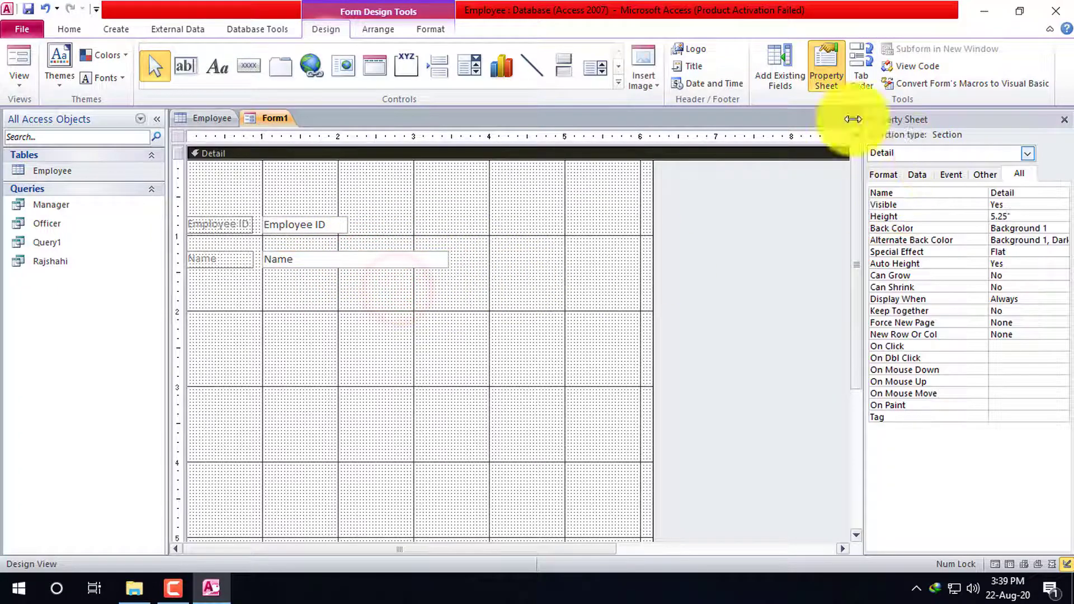
Add the Age field below Name and widen its label to 0.875 inches to match the Name label
click(783, 56)
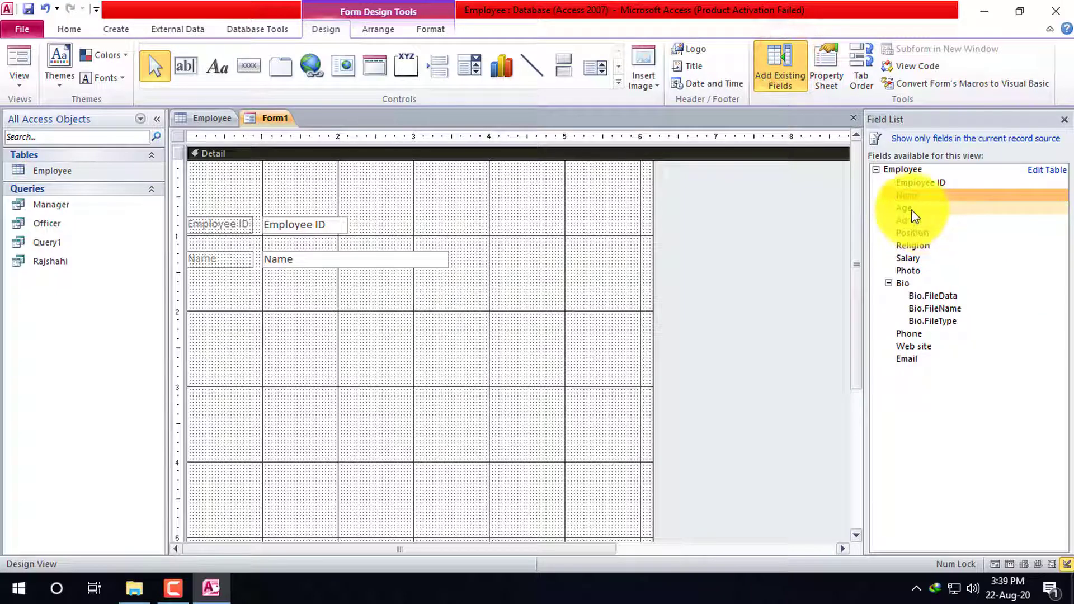
drag(918, 211, 300, 290)
double_click(202, 296)
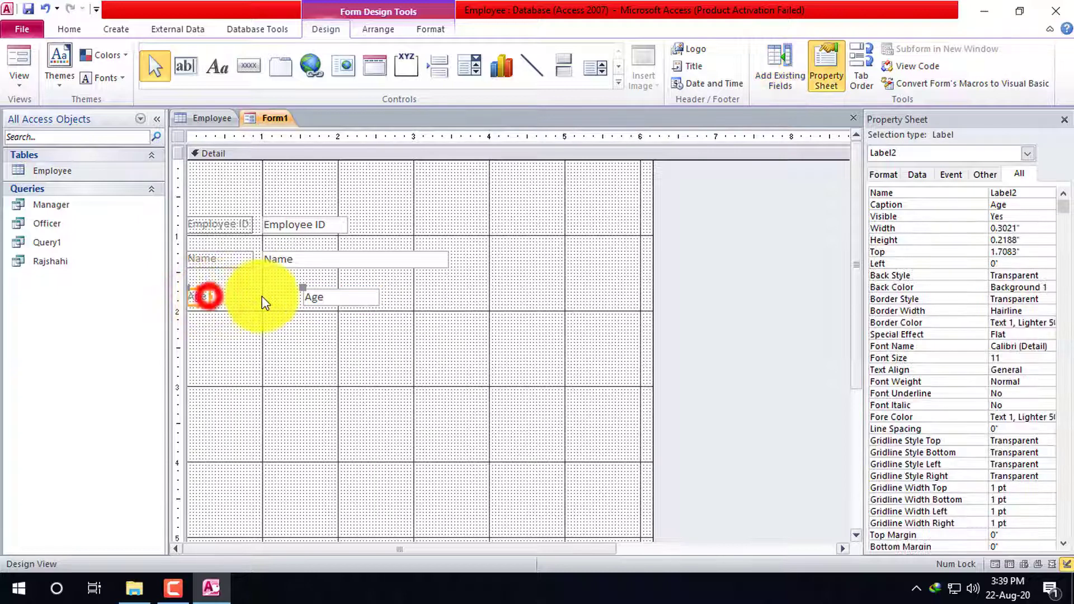
click(213, 300)
click(214, 302)
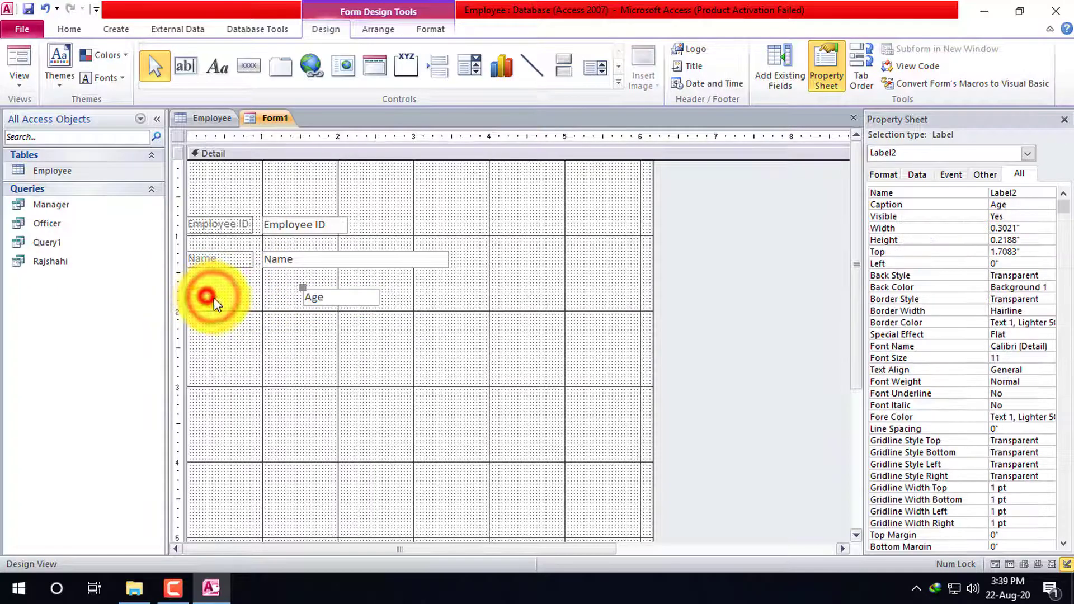
drag(211, 297, 253, 297)
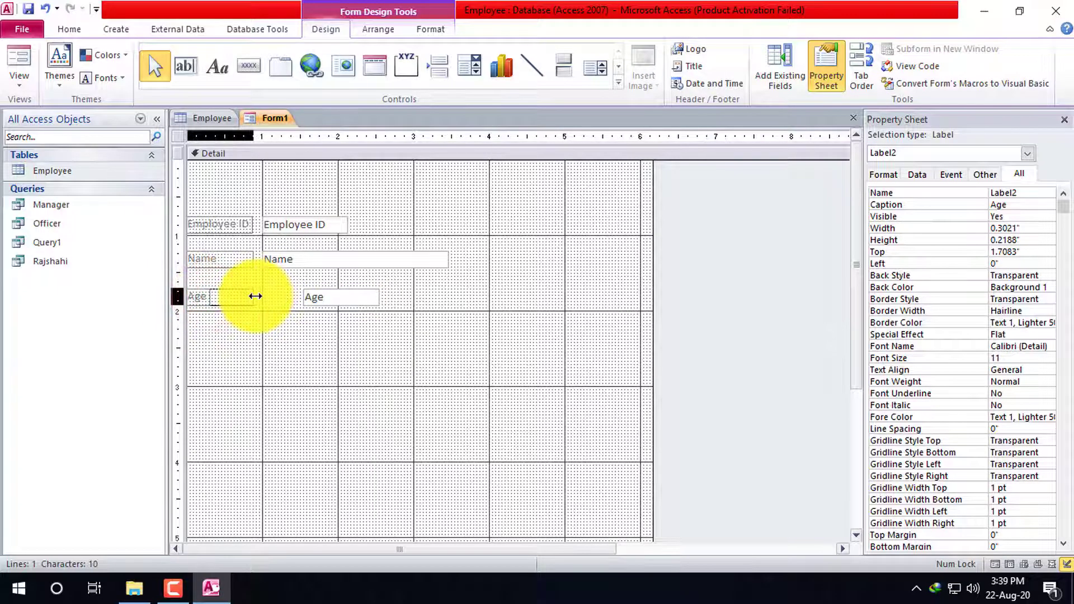
Move the Age text box close to the 1-inch mark and place the Age label back at the form's edge, level with it
click(324, 300)
drag(323, 300, 276, 289)
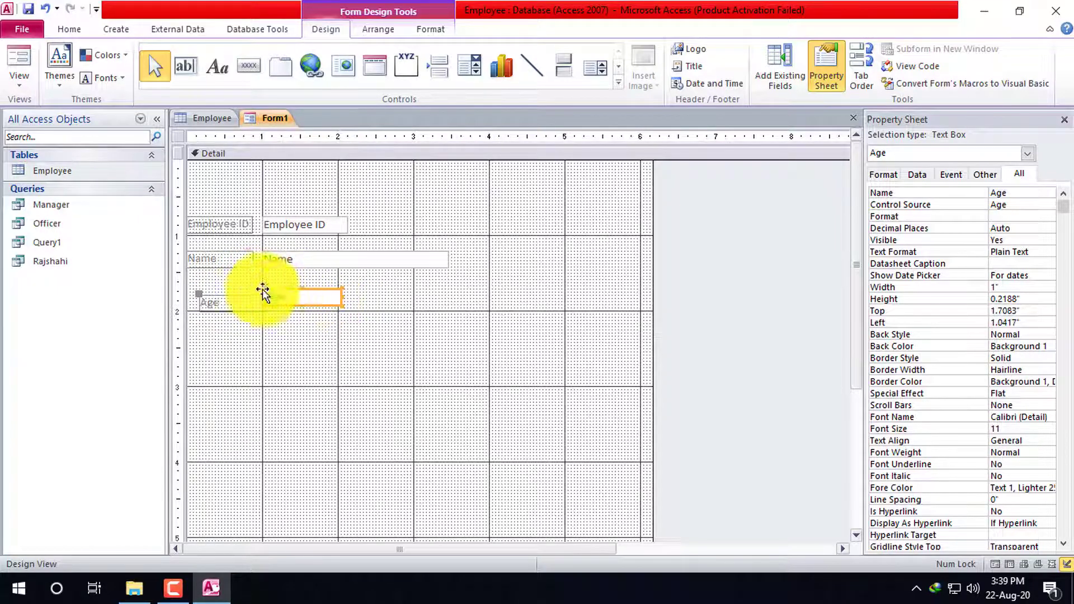
click(197, 296)
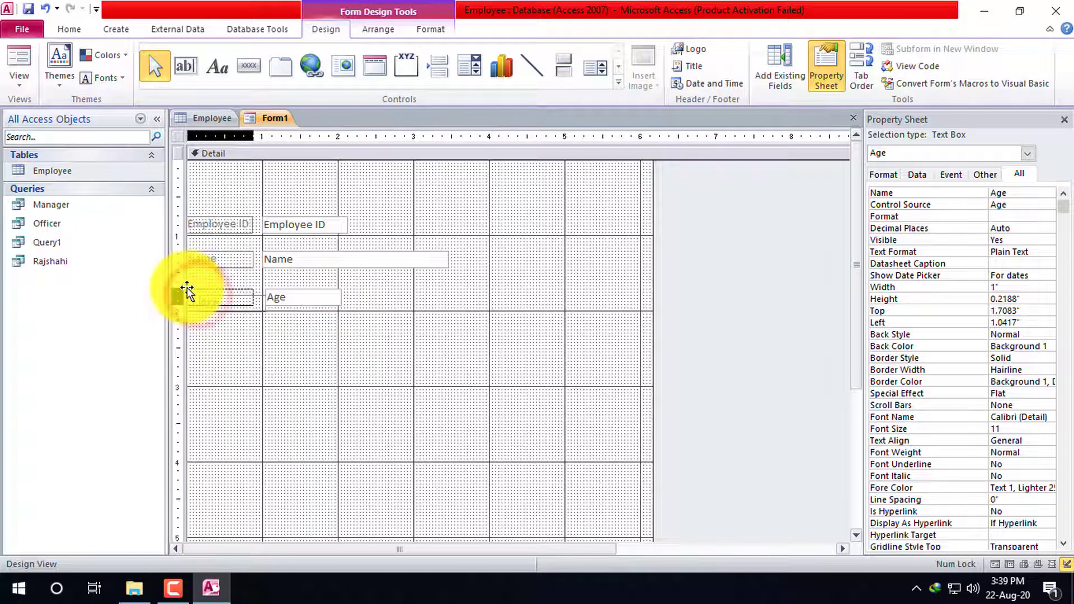
drag(187, 289, 186, 290)
click(317, 296)
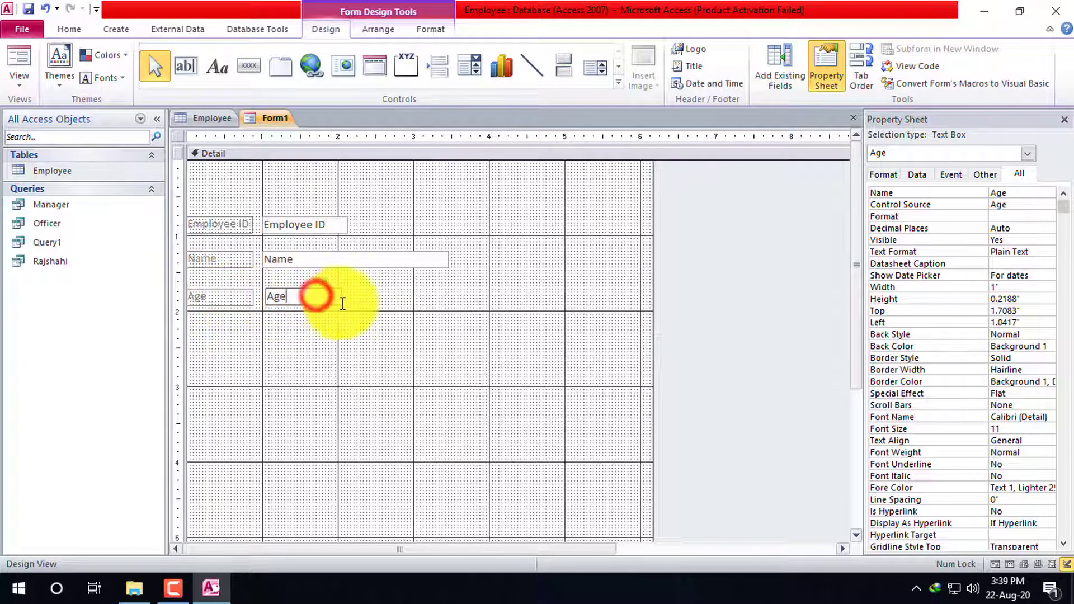
click(323, 296)
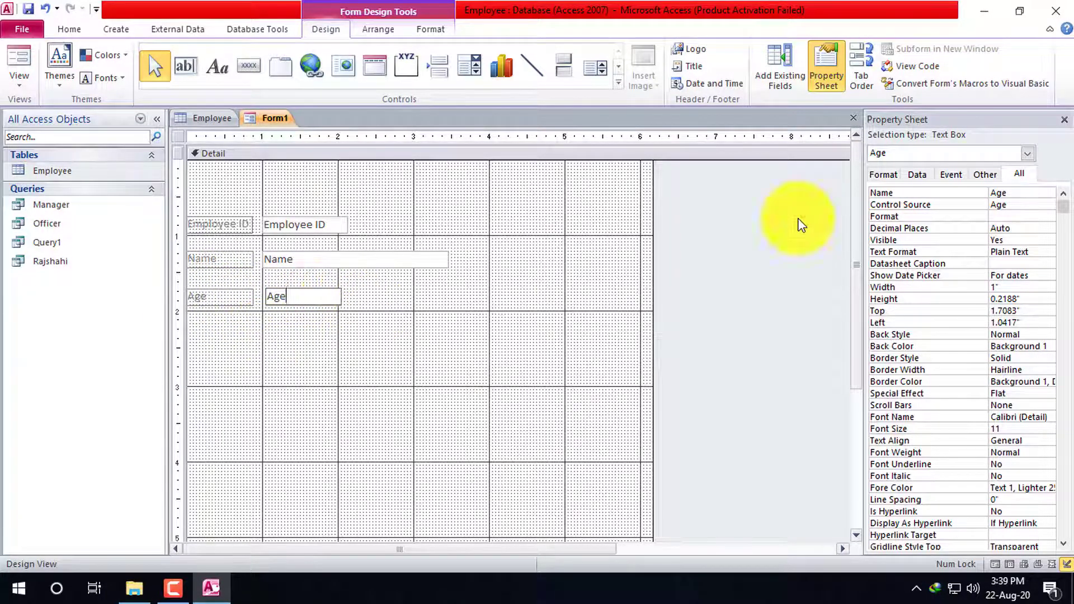
Select the Age label and text box together and arrange them in a stacked layout
click(220, 297)
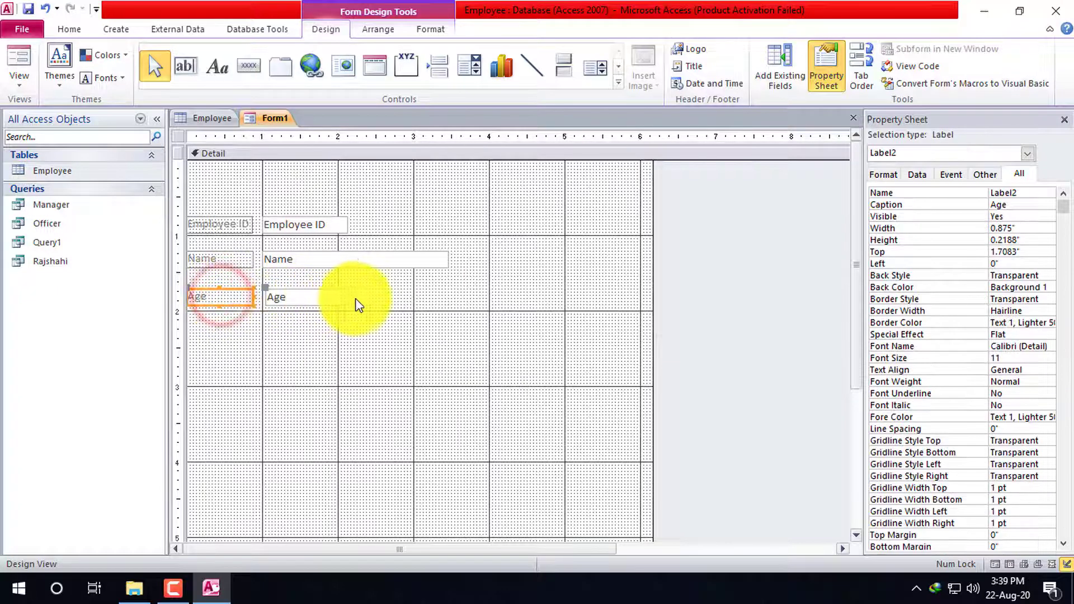
drag(362, 297, 202, 300)
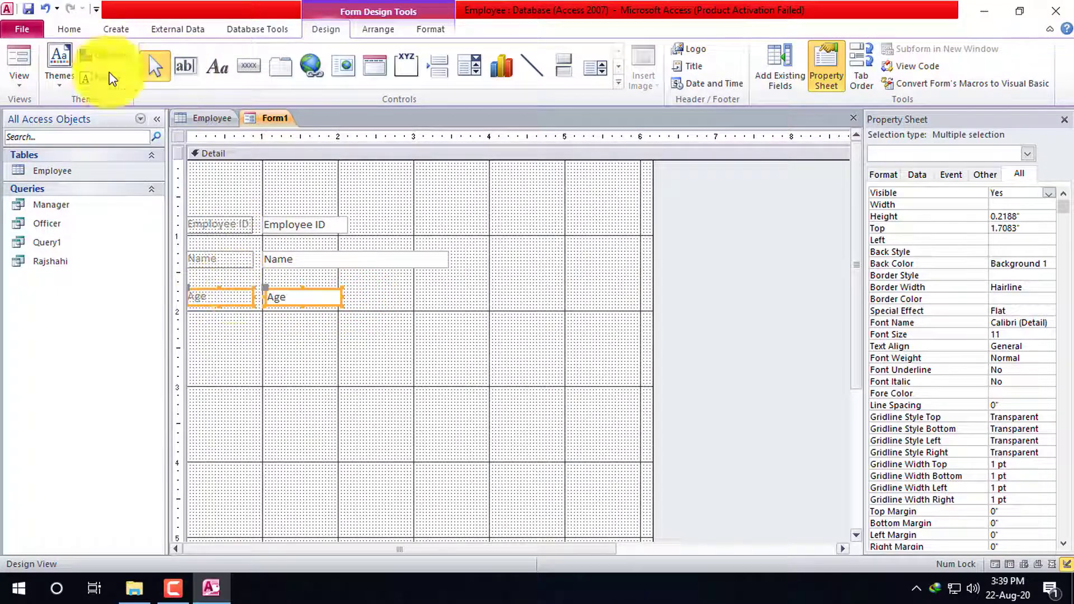
click(378, 29)
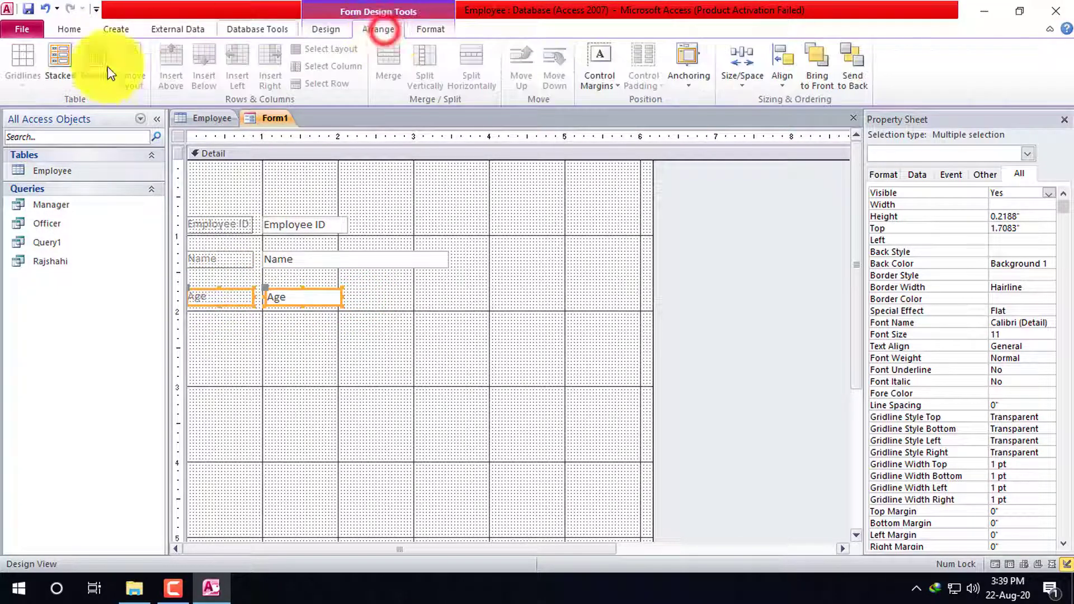
click(70, 63)
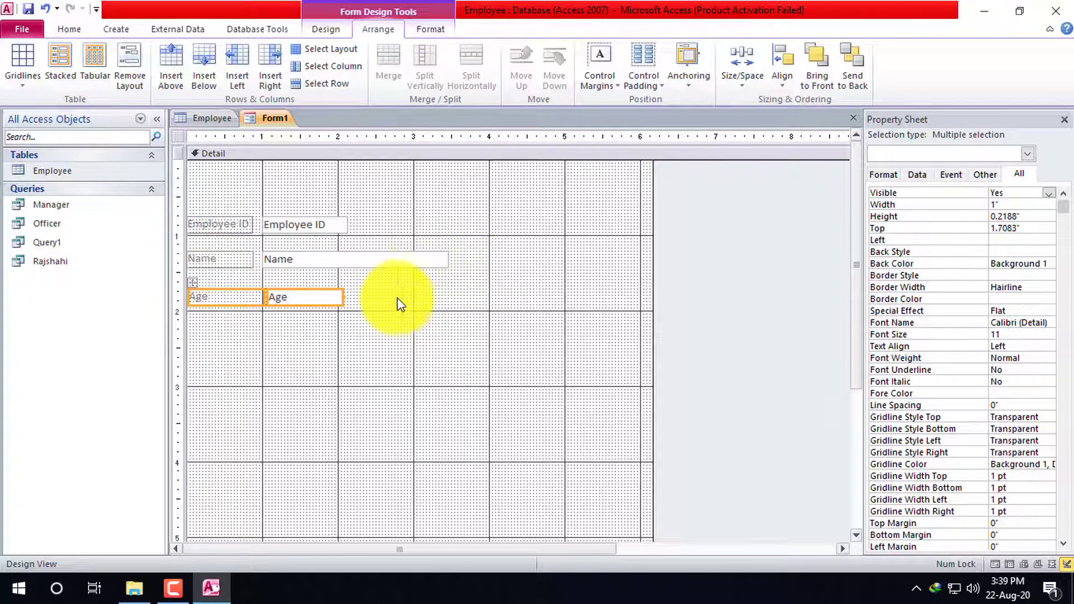
Try a stacked layout on the Employee ID, Name and Age fields, remove the layout, and undo both changes
drag(398, 302, 213, 228)
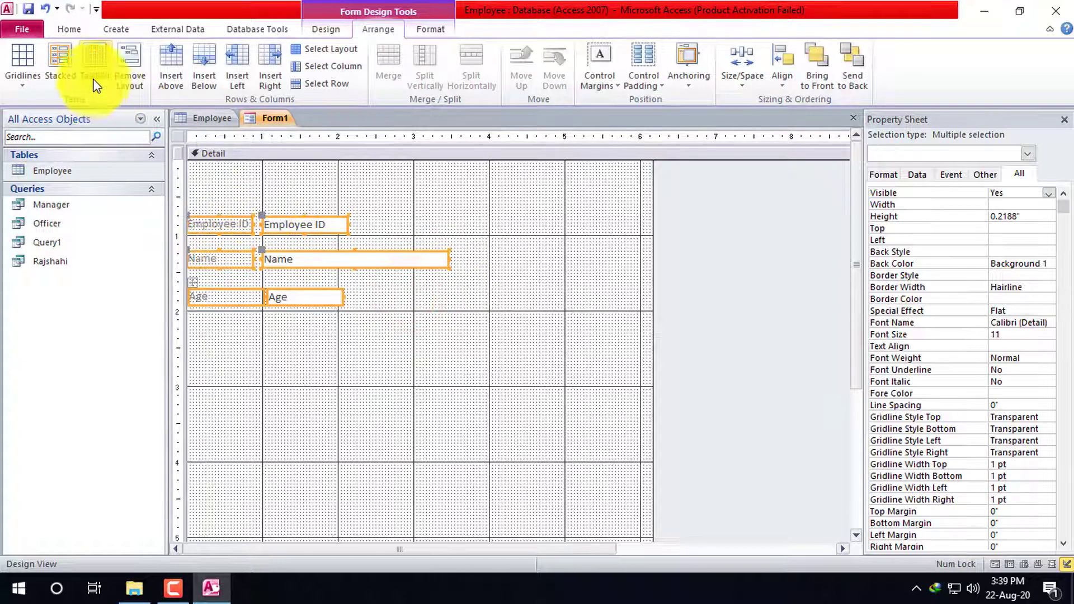
click(55, 60)
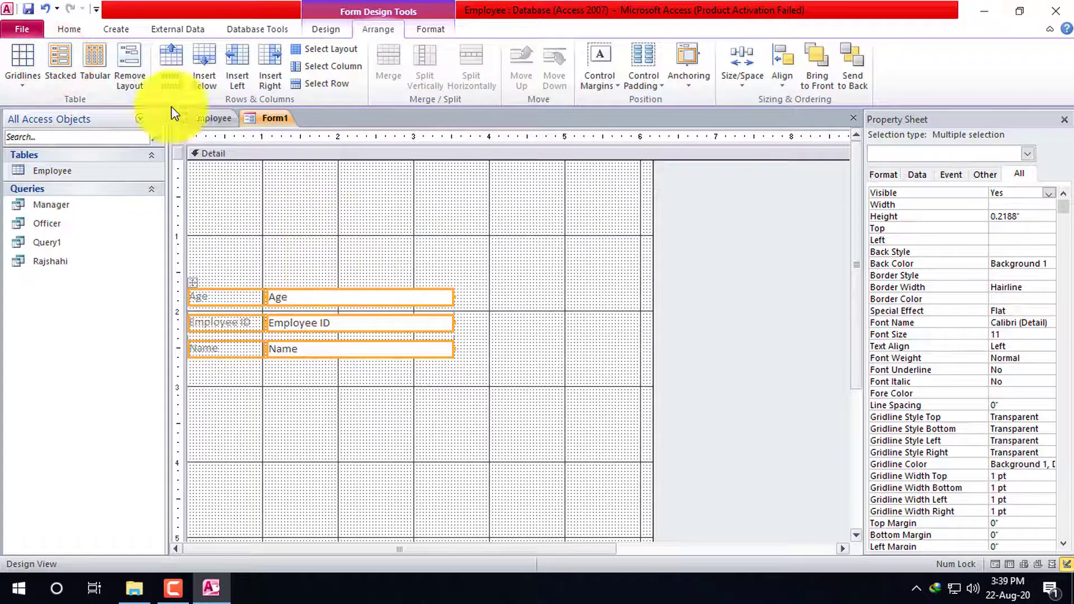
click(135, 68)
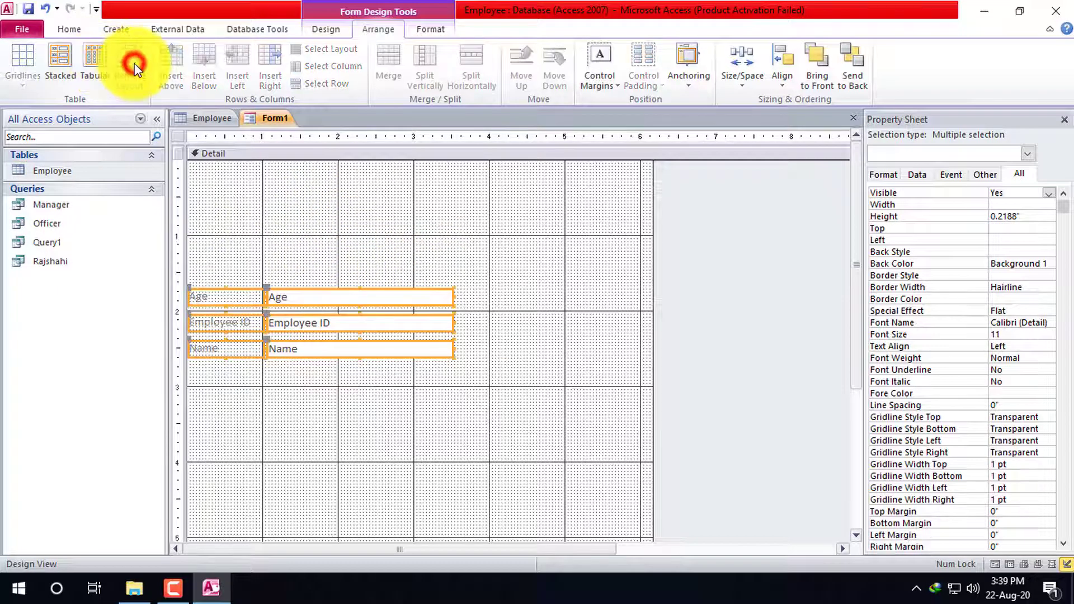
key(ctrl+z)
key(ctrl+z)
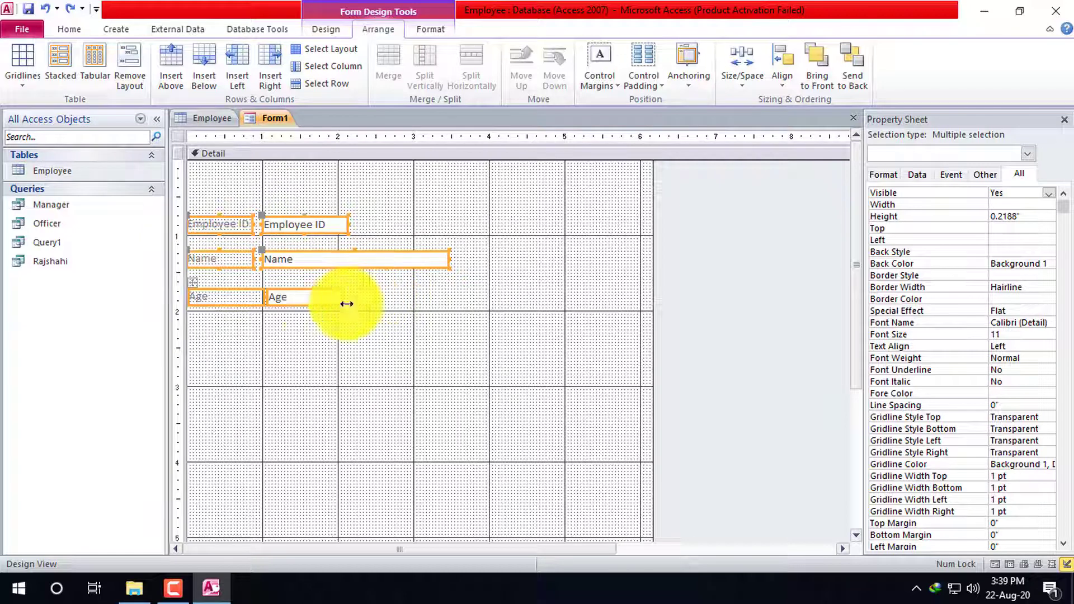
Reselect the Age field with its label and apply the Stacked layout to it again
click(302, 299)
click(390, 300)
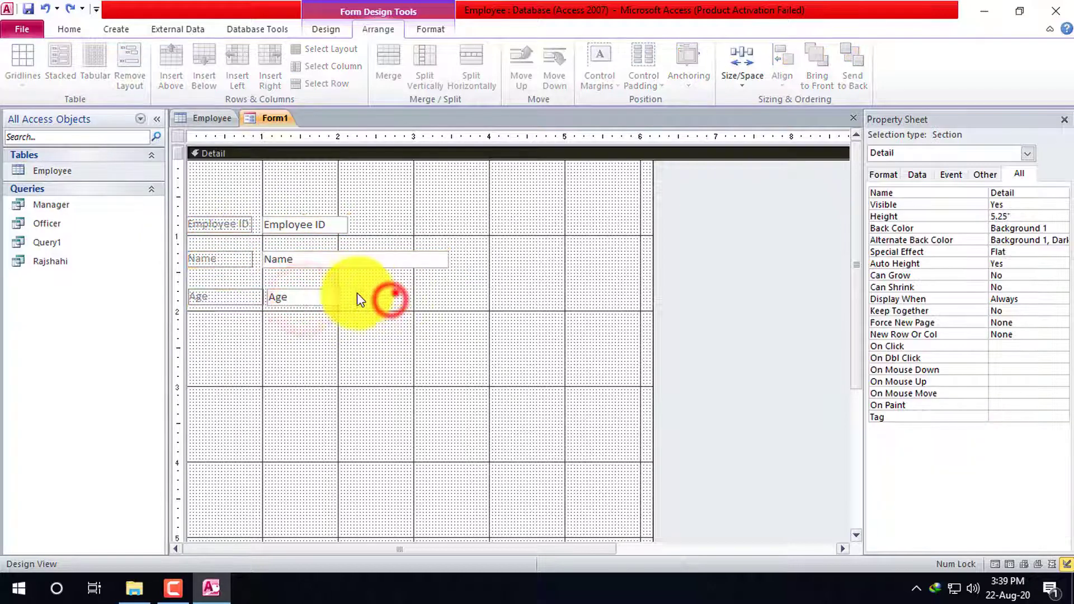
click(209, 295)
click(66, 59)
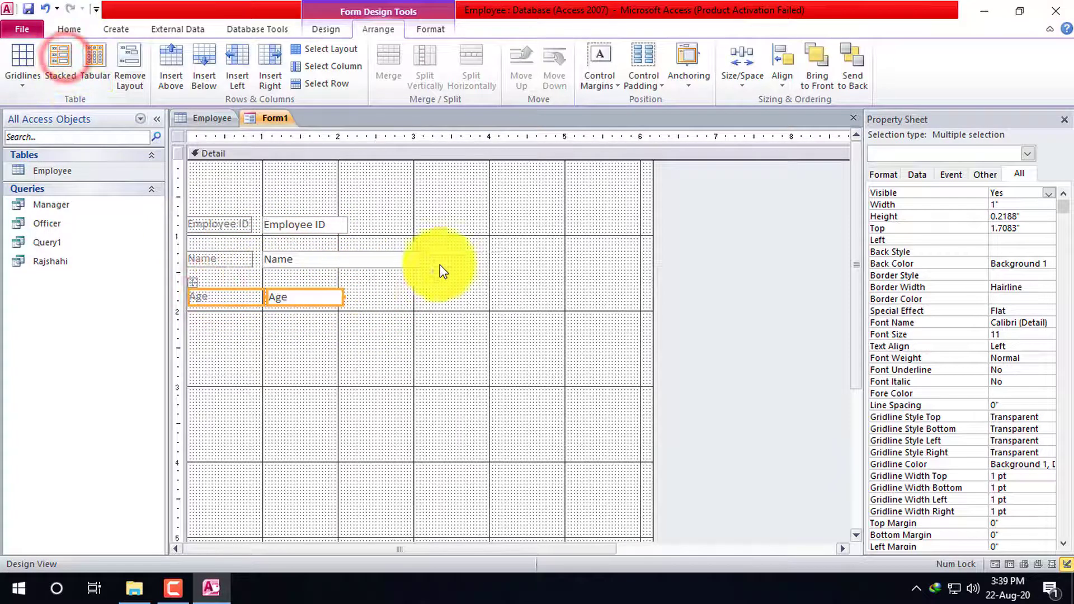
Try a stacked layout on the Name label and text box, then undo it
drag(470, 257, 211, 259)
click(62, 56)
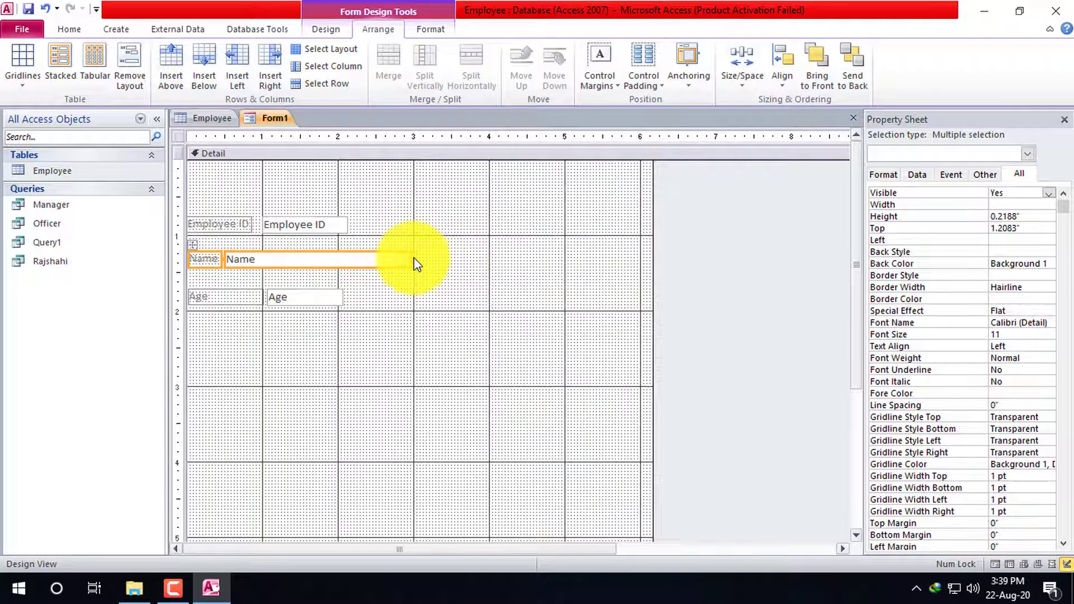
drag(409, 258, 365, 259)
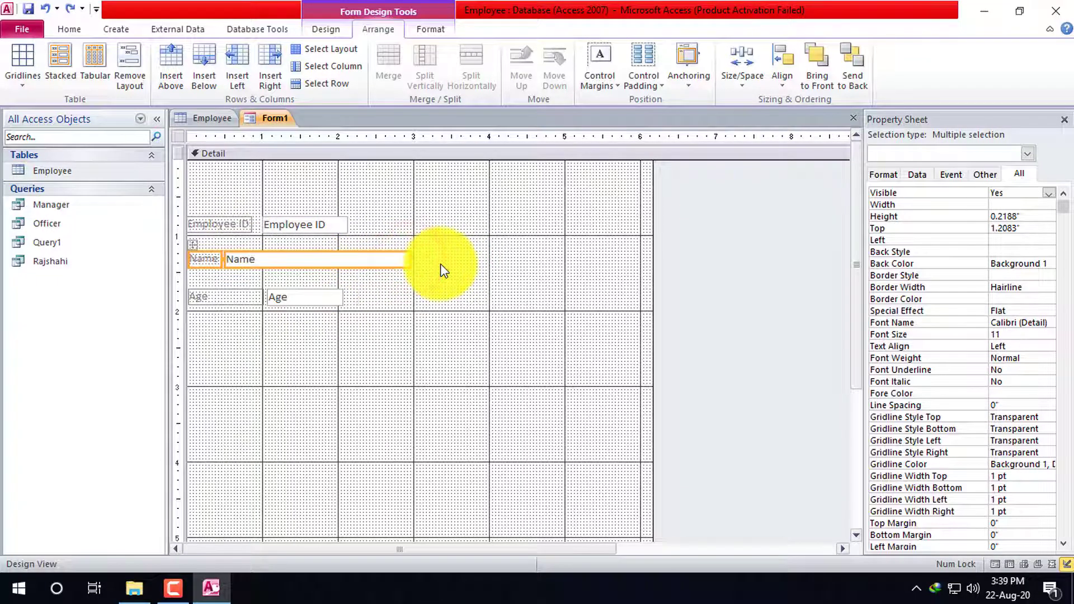
key(ctrl+z)
key(ctrl+z)
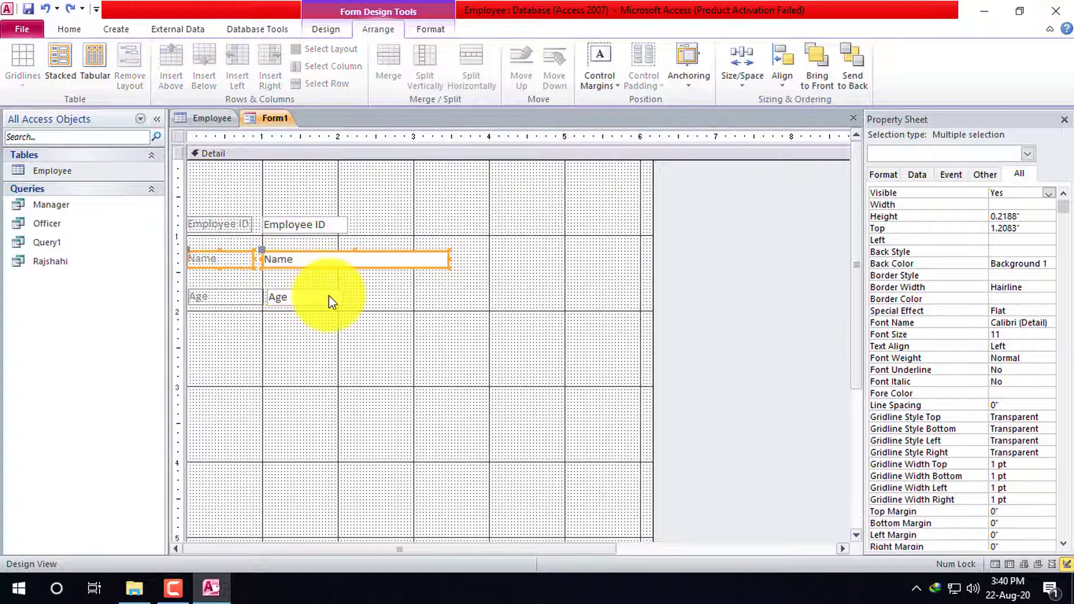
Undo the Age field's stacked layout, repositioning and label widening
key(ctrl+z)
key(ctrl+z)
key(ctrl+z)
key(ctrl+z)
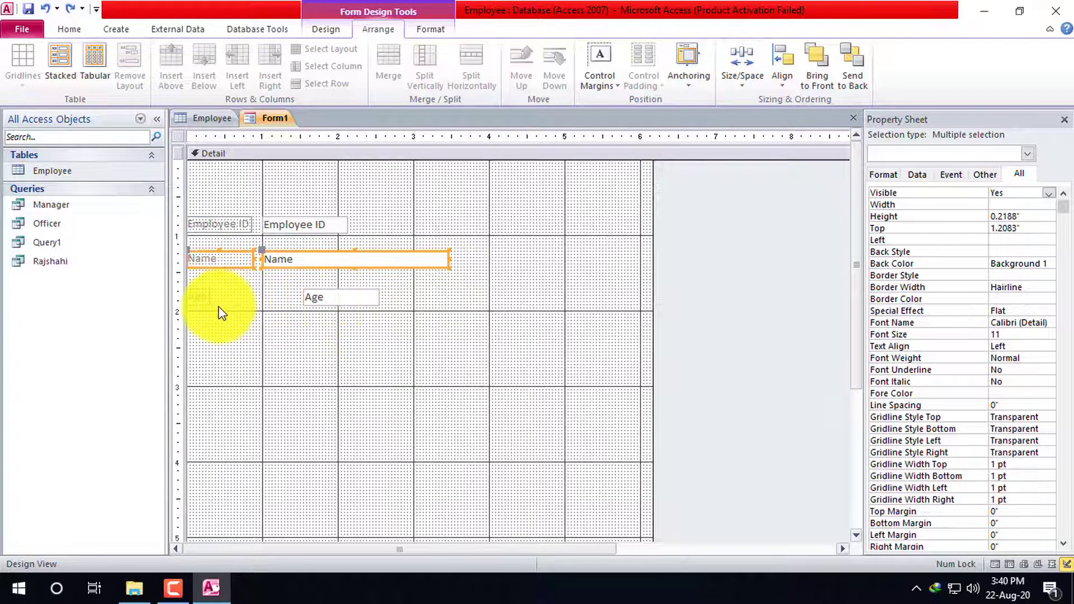
Select the Name and Age labels together and arrange both fields in one stacked layout
click(210, 266)
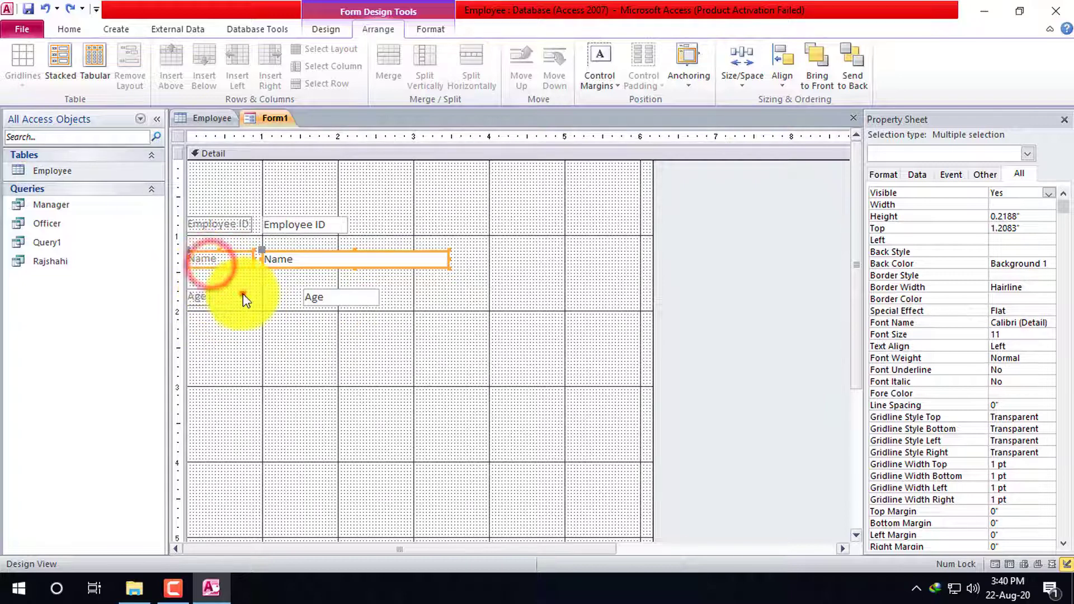
click(242, 296)
click(213, 256)
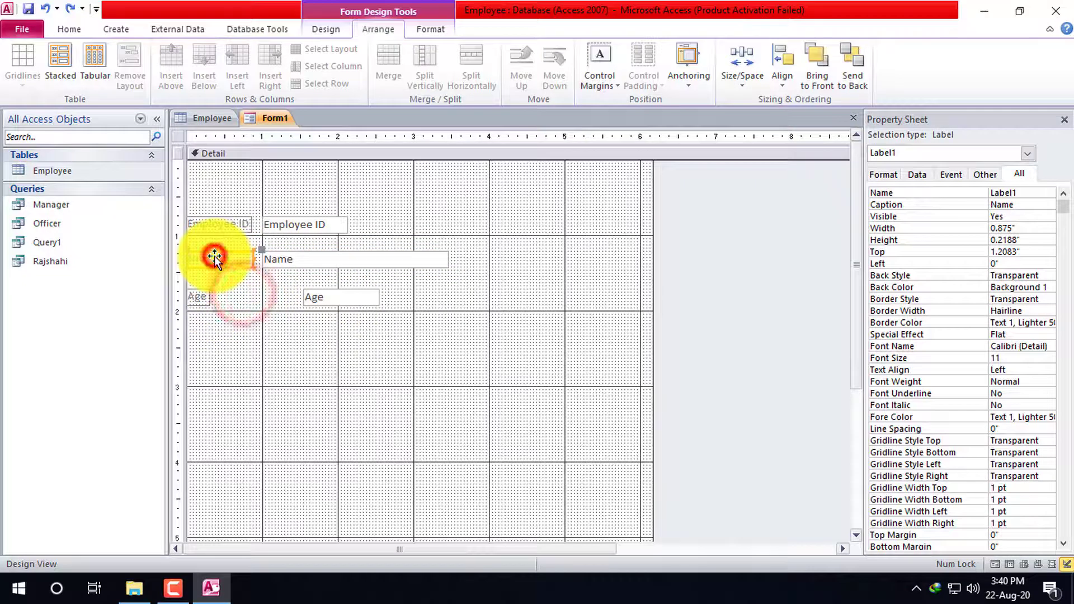
shift+click(203, 299)
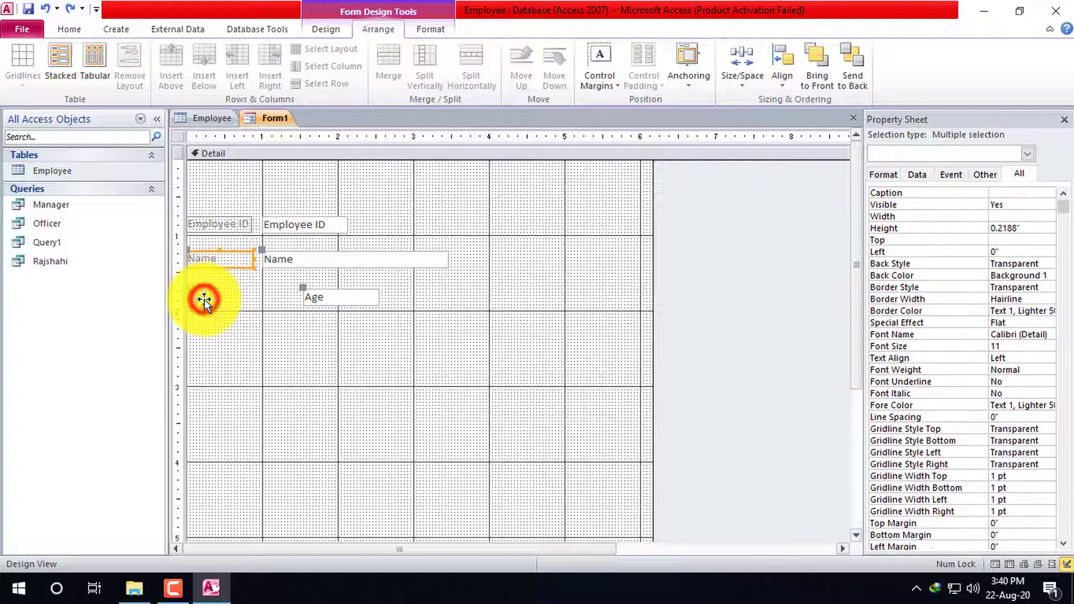
click(63, 59)
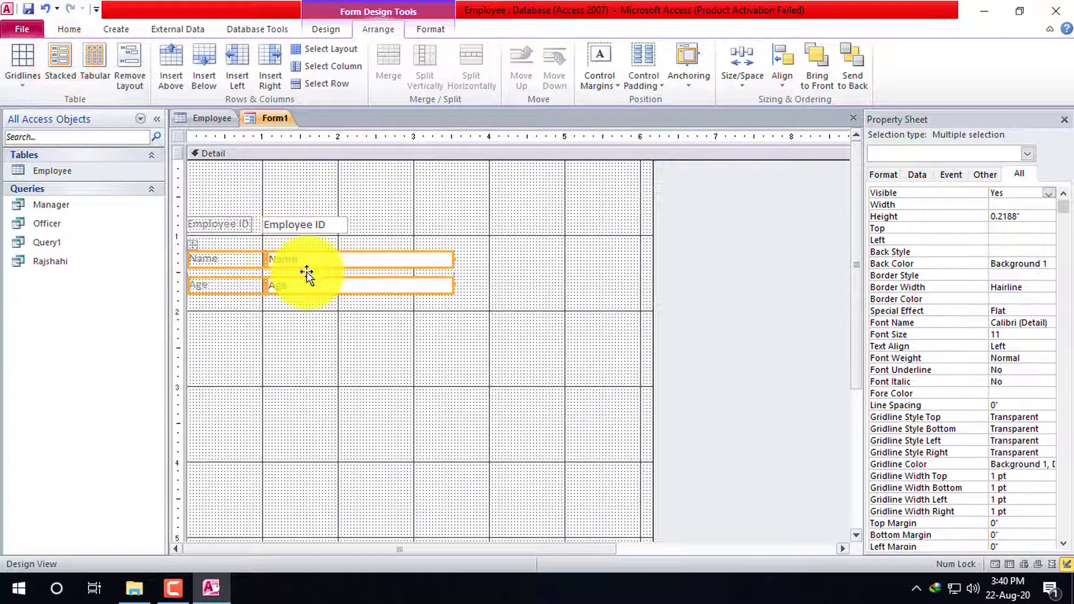
click(286, 259)
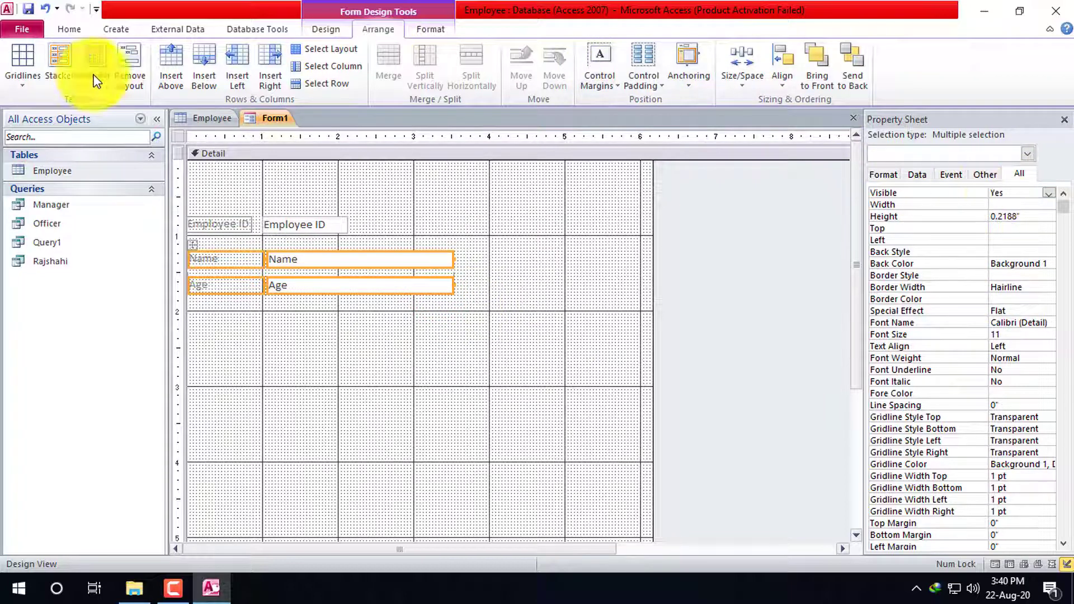
Add the Adress field from the Employee table below Age, with its text box at the 1-inch mark
click(336, 29)
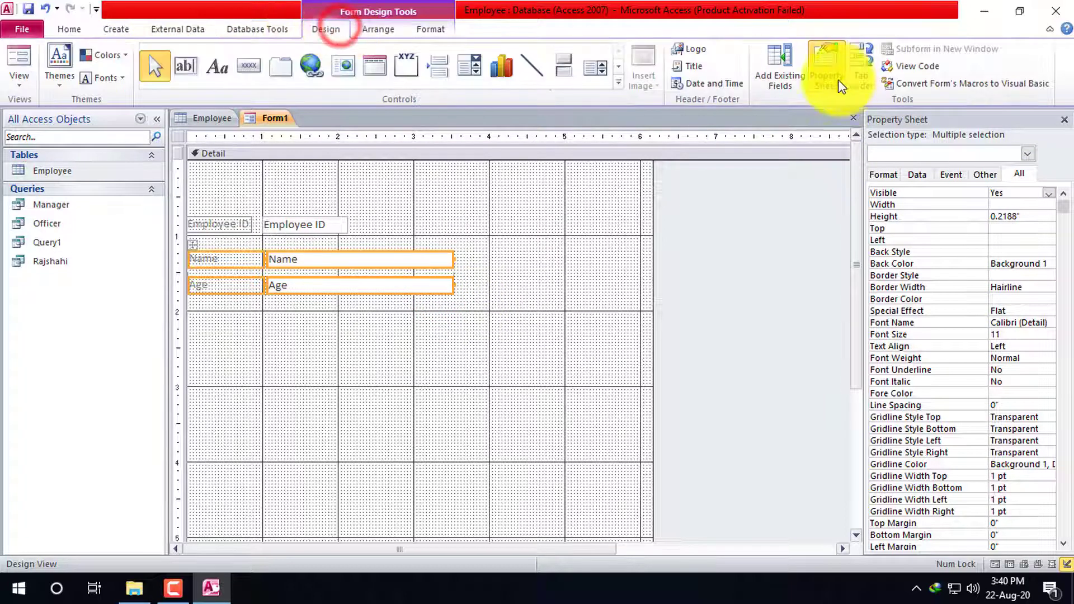
click(760, 62)
drag(910, 220, 247, 312)
double_click(199, 308)
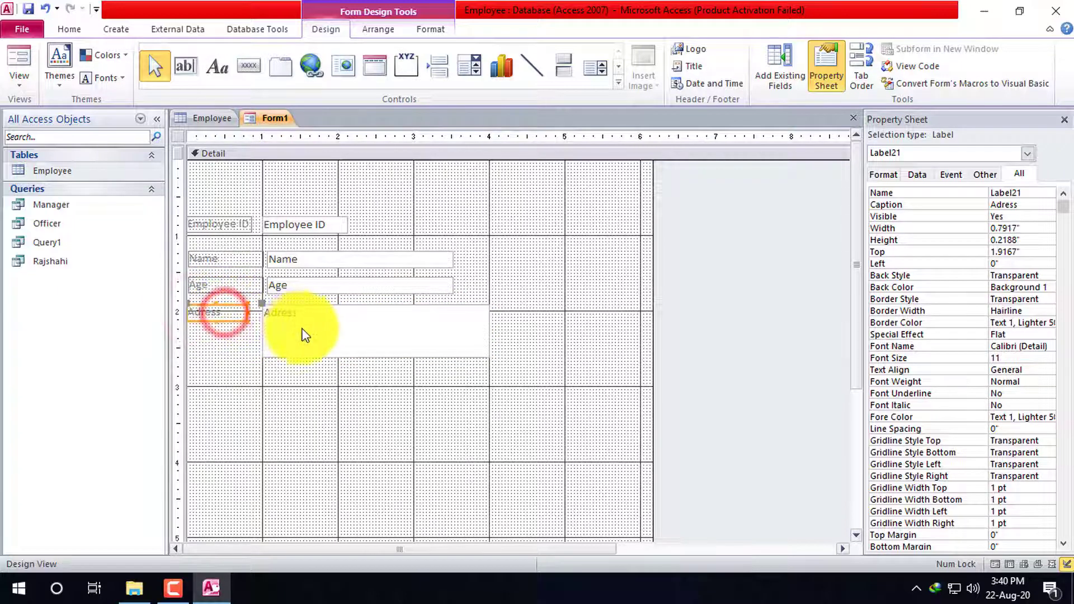
click(283, 317)
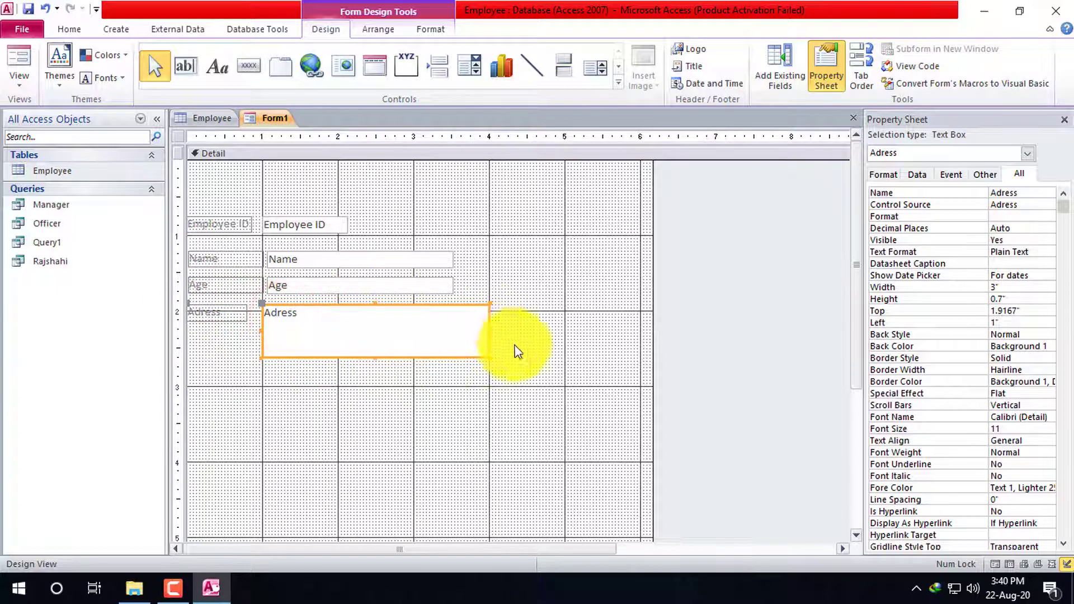
Delete all the fields and labels from the form and create a new blank form
drag(550, 350, 149, 187)
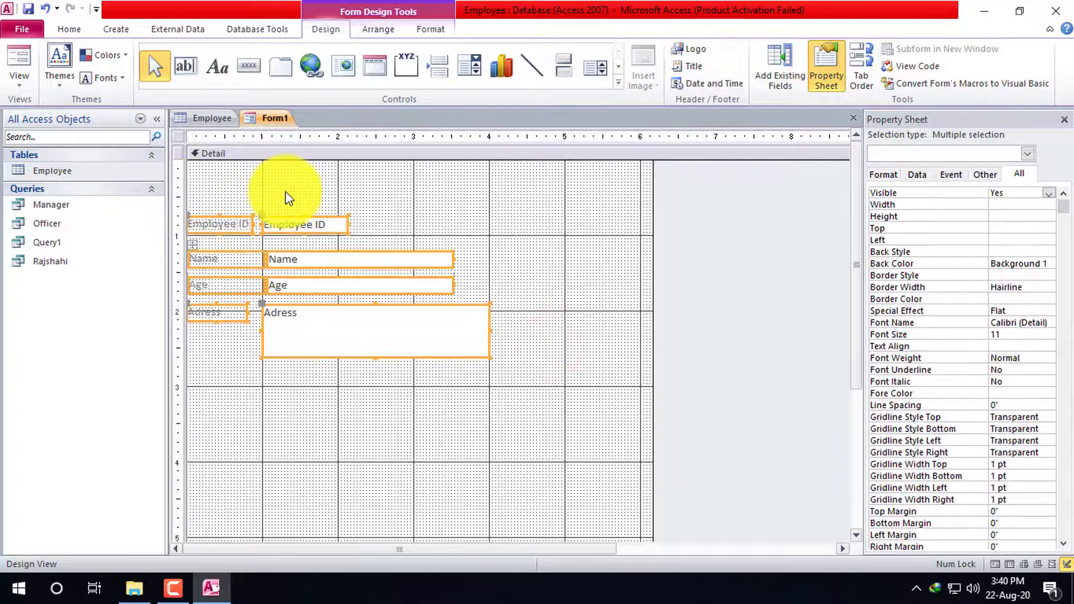
key(Delete)
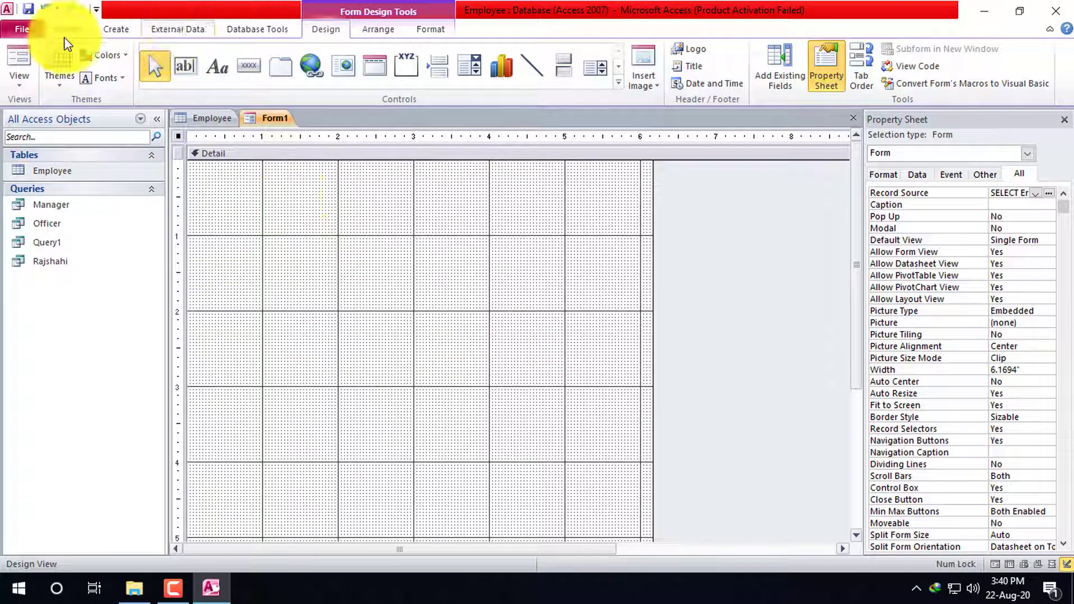
click(112, 27)
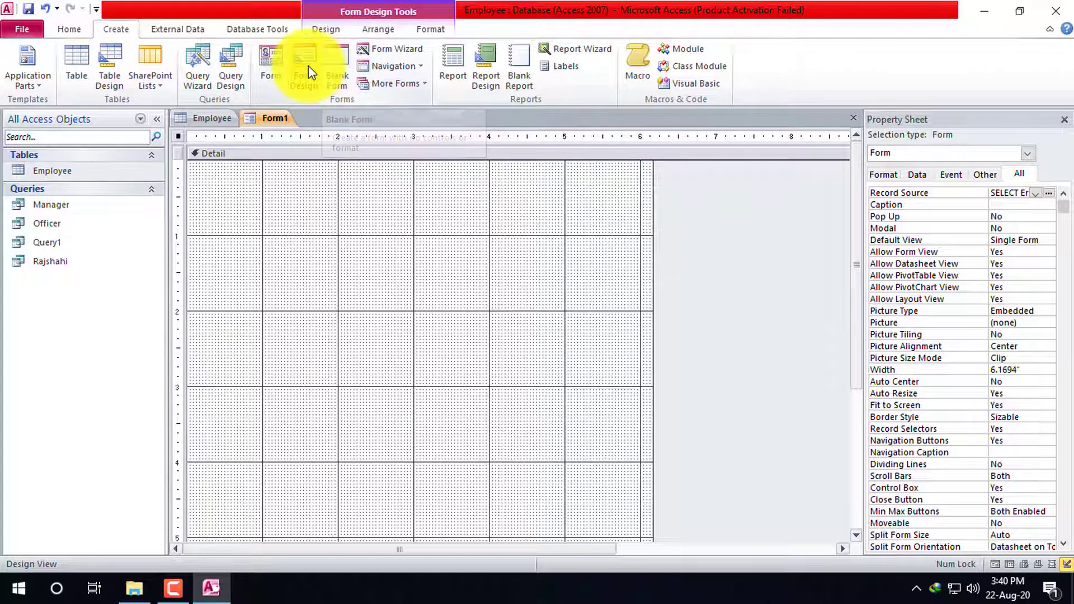
click(339, 70)
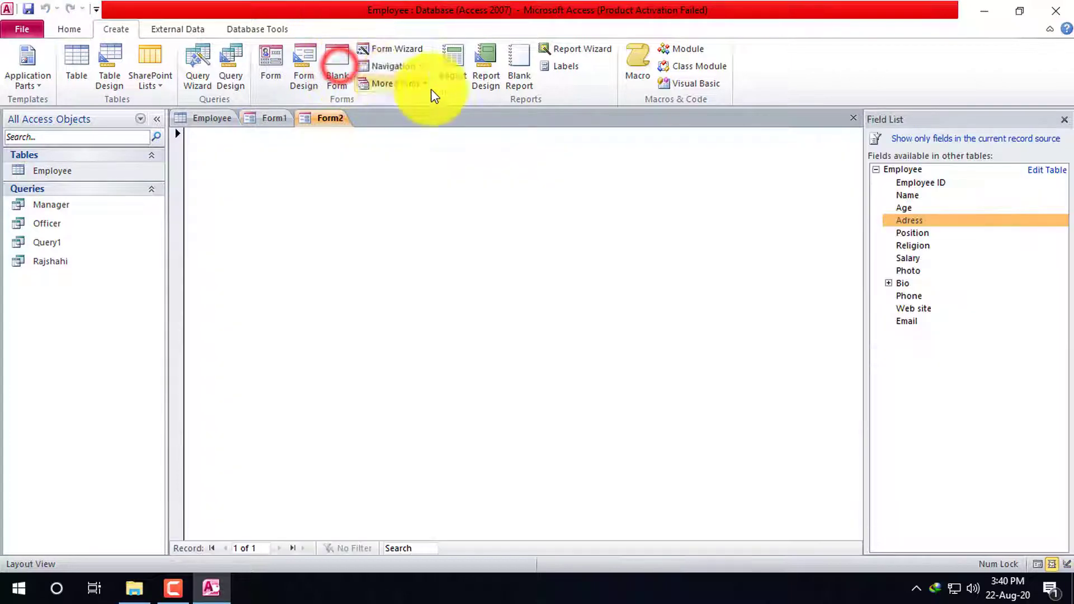
Start the Form Wizard on the Employee table and include all of its fields in the form
click(118, 29)
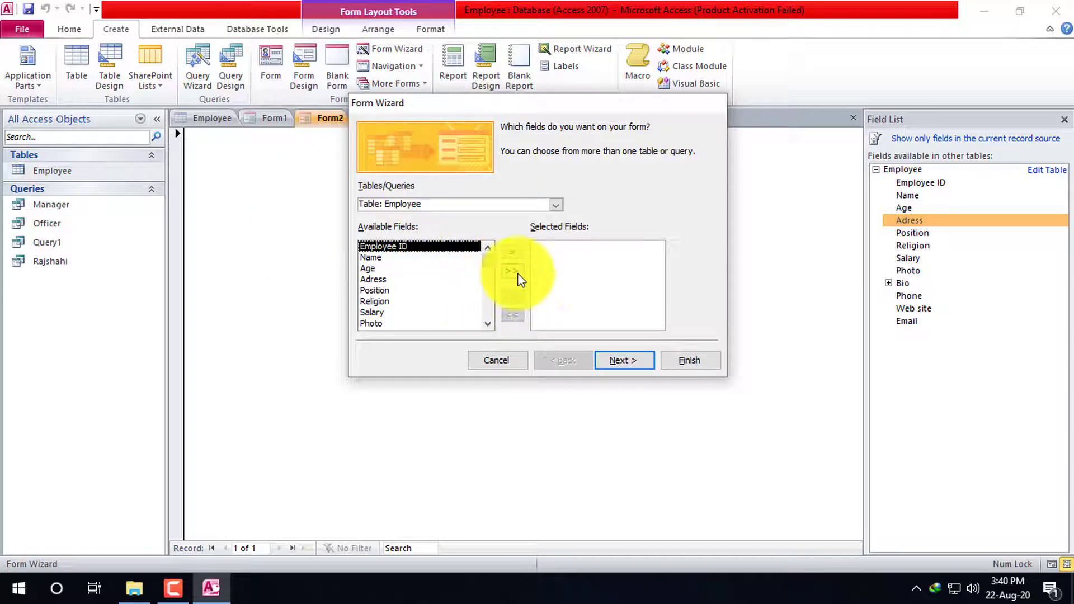
click(518, 273)
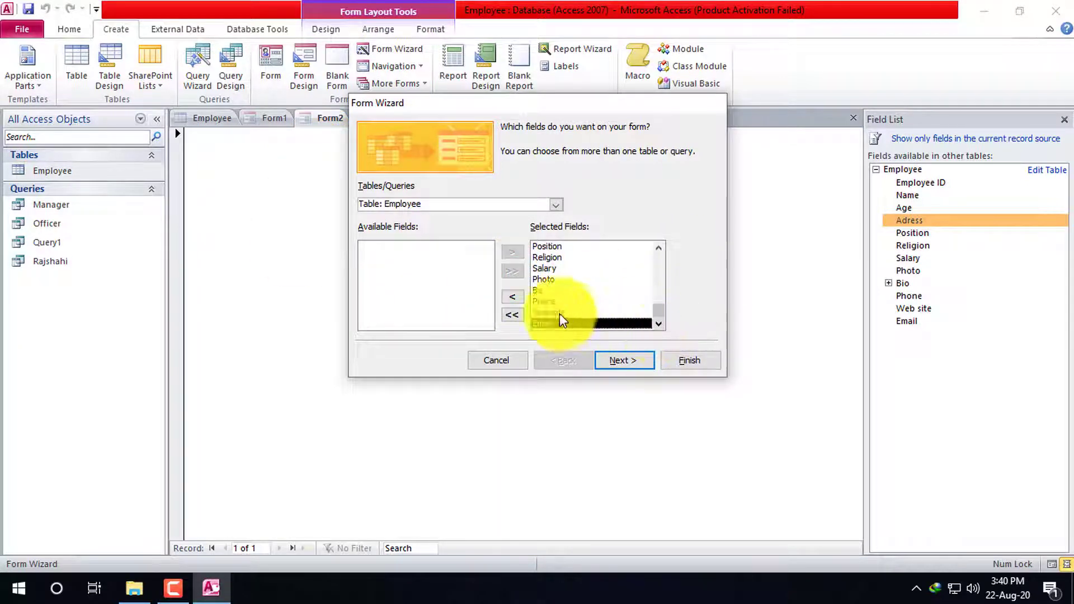
click(513, 318)
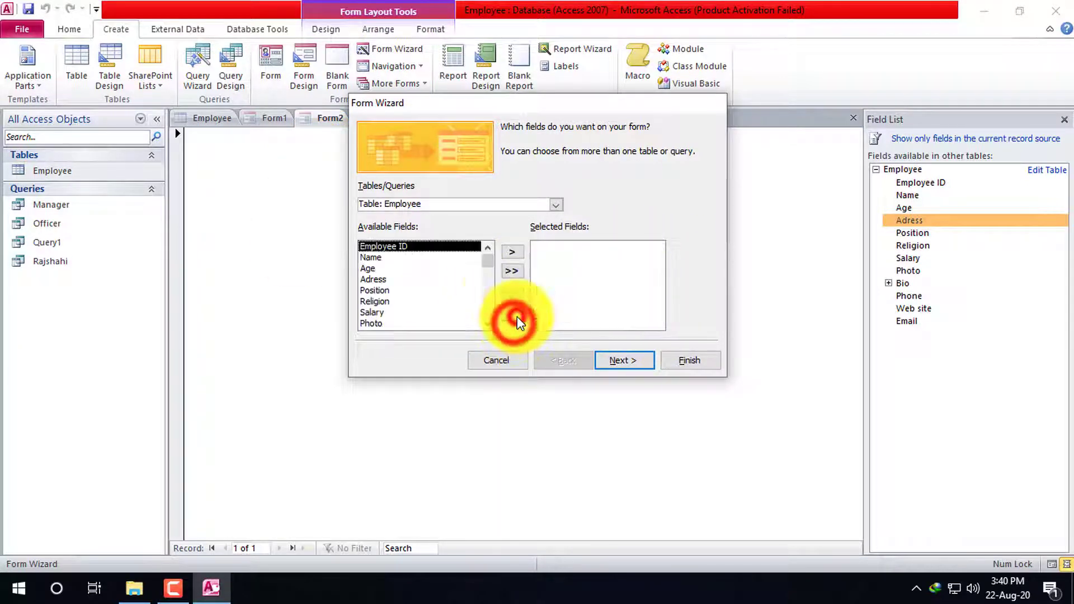
click(512, 254)
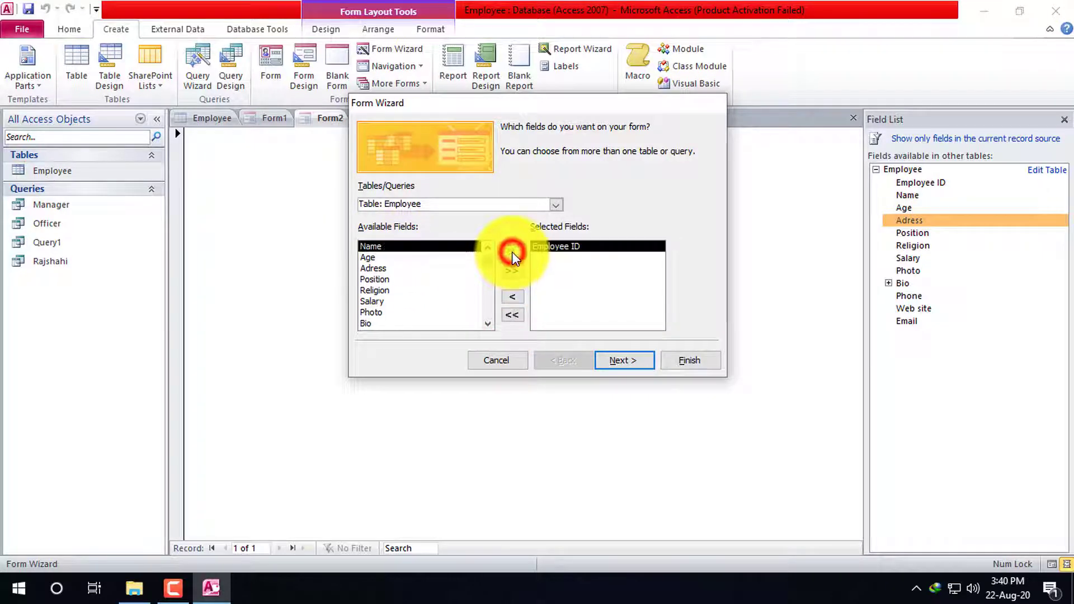
click(512, 252)
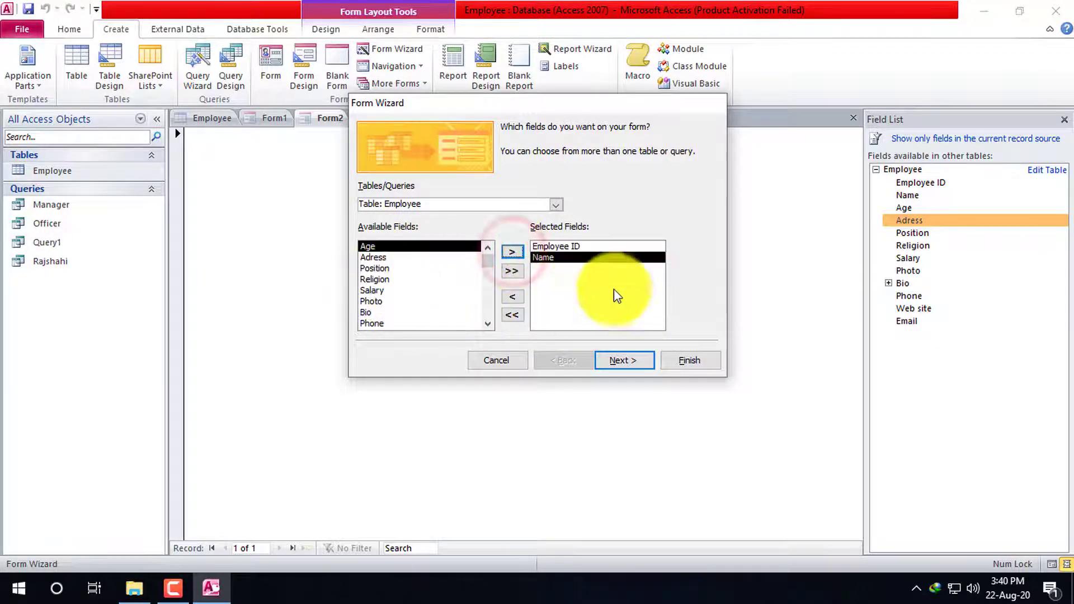
click(512, 271)
click(627, 360)
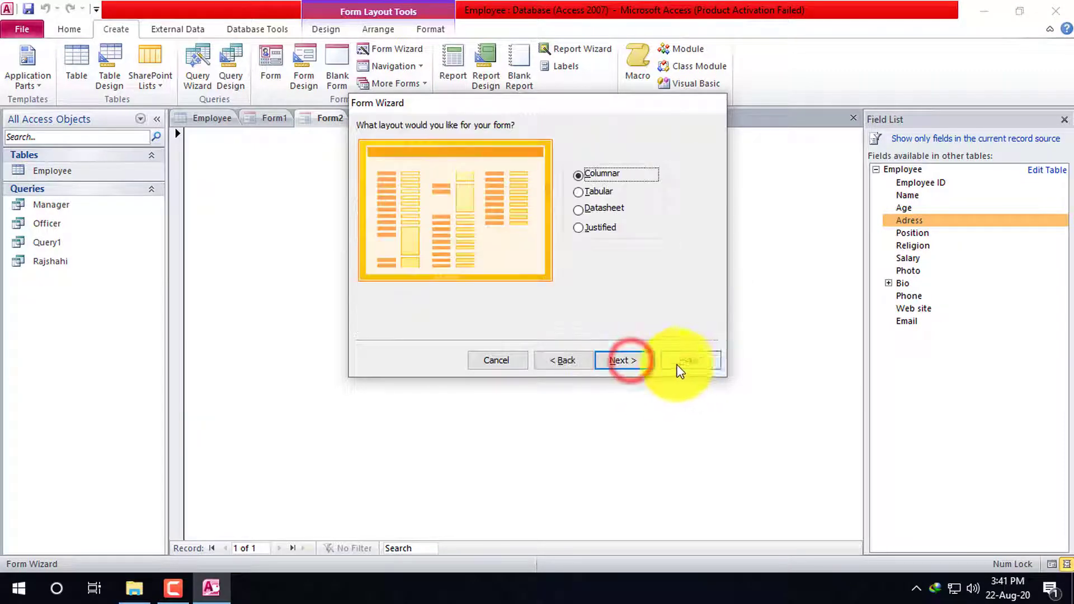
Preview the other form layouts, choose Columnar, and finish generating the Employee form
click(608, 193)
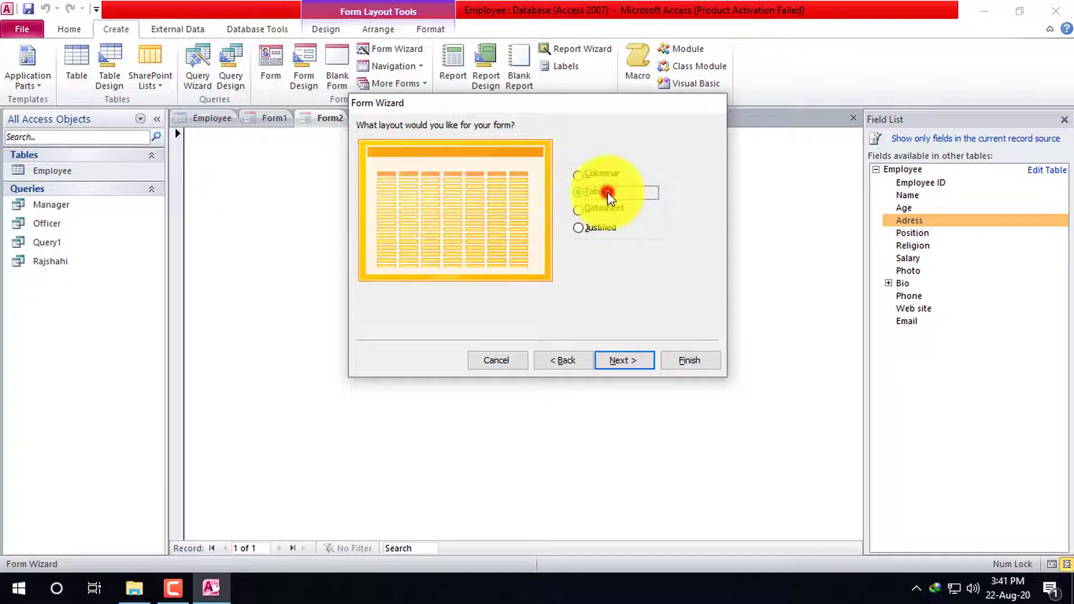
click(598, 174)
click(598, 210)
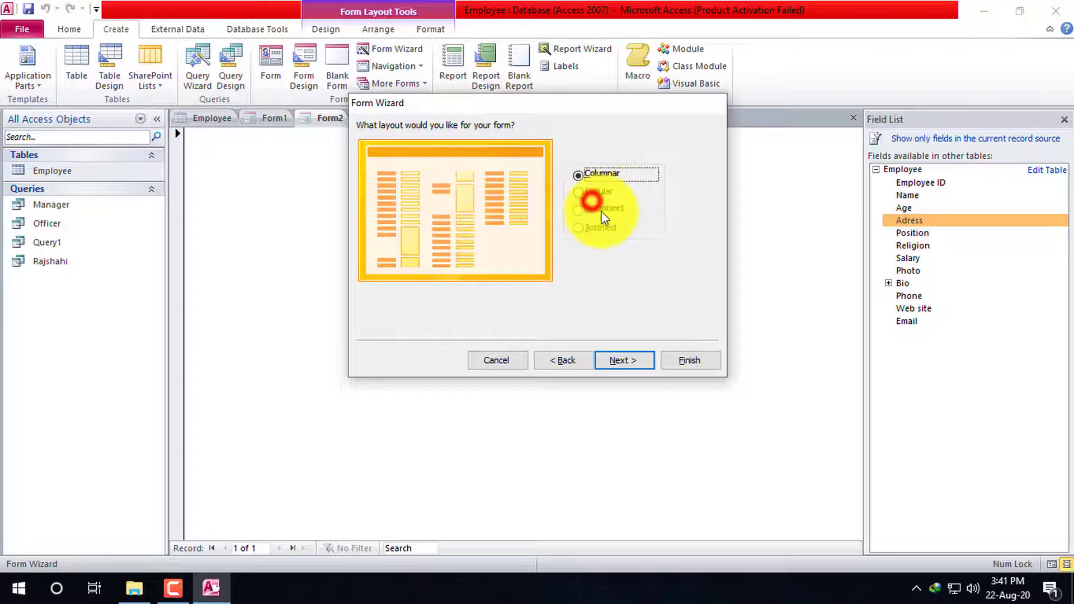
click(597, 228)
click(597, 174)
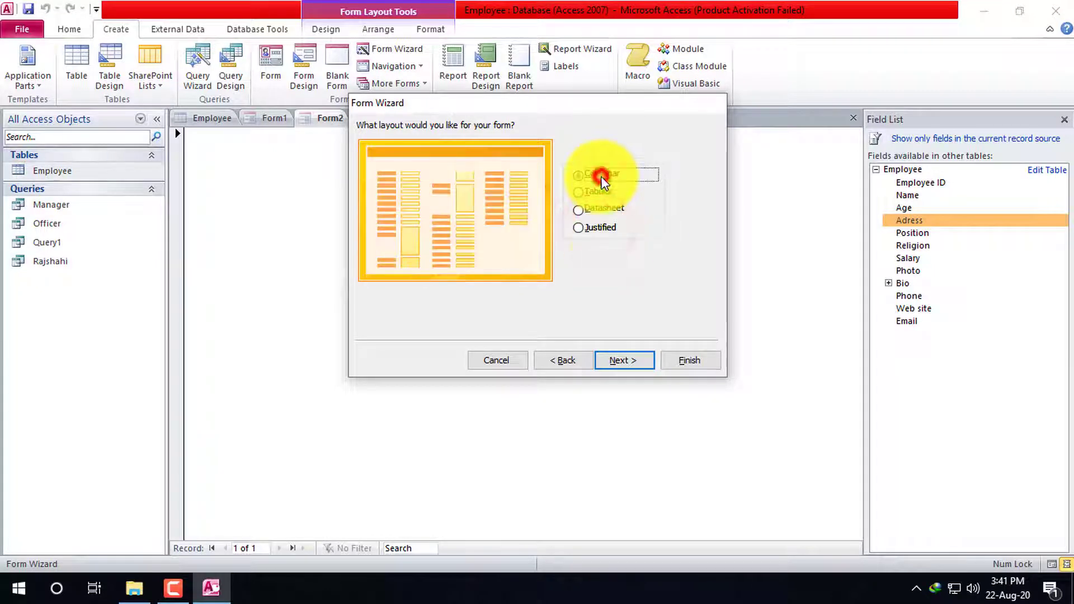
click(632, 361)
click(692, 361)
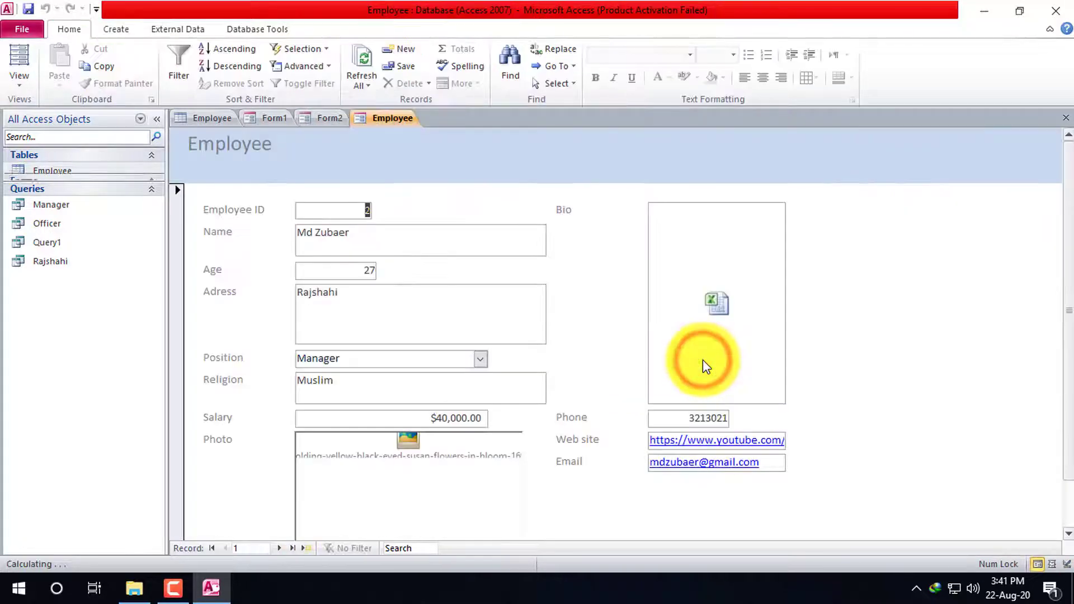
Look over the generated Employee form and switch it to Design View
scroll(821, 335, down, 1)
scroll(818, 328, up, 1)
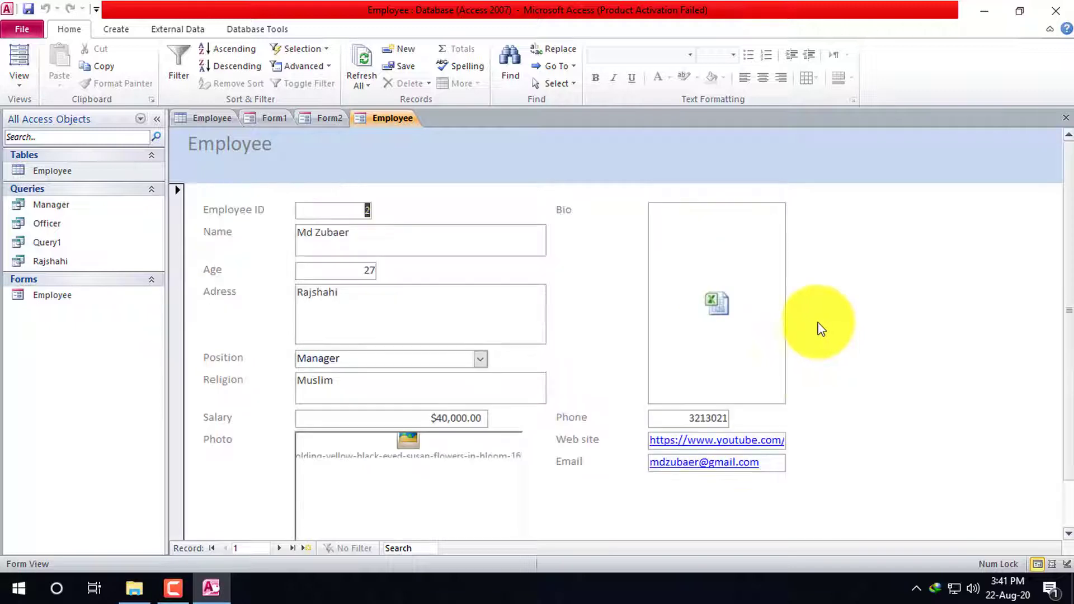
scroll(720, 312, down, 1)
scroll(532, 367, up, 1)
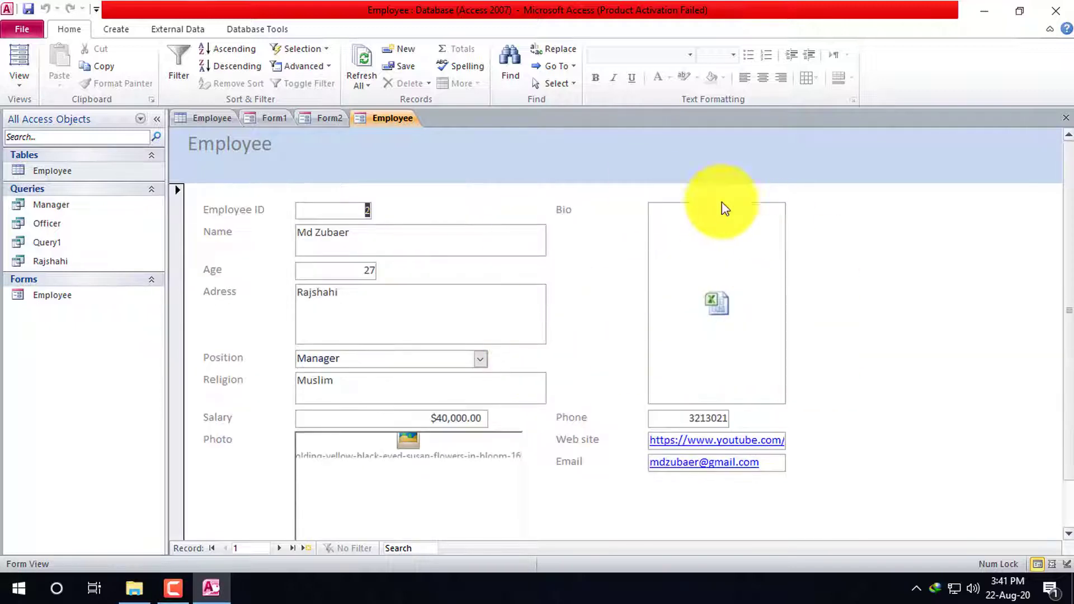
right_click(398, 118)
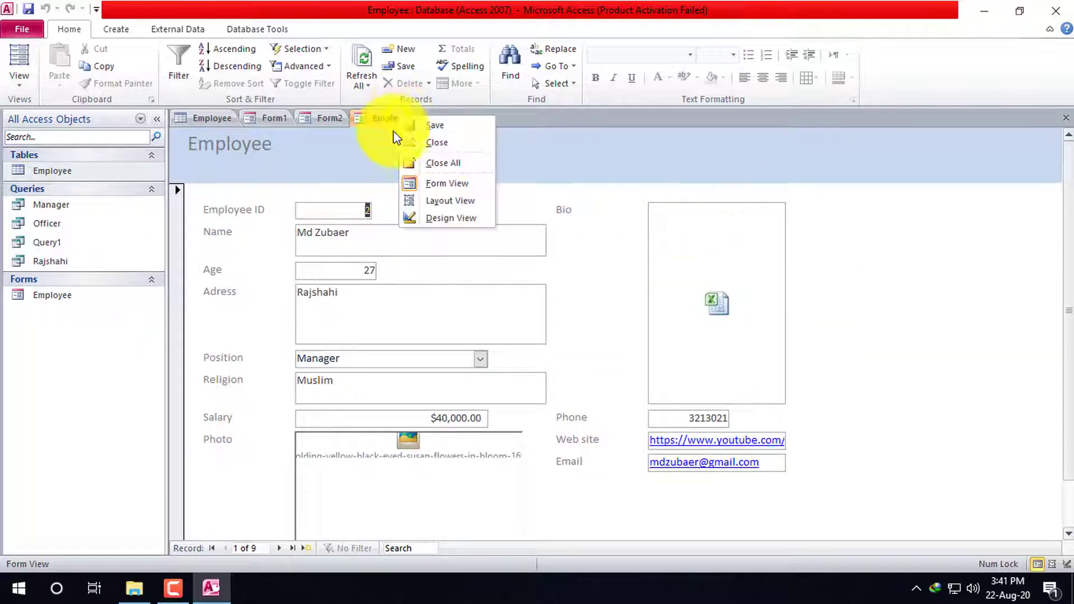
click(448, 220)
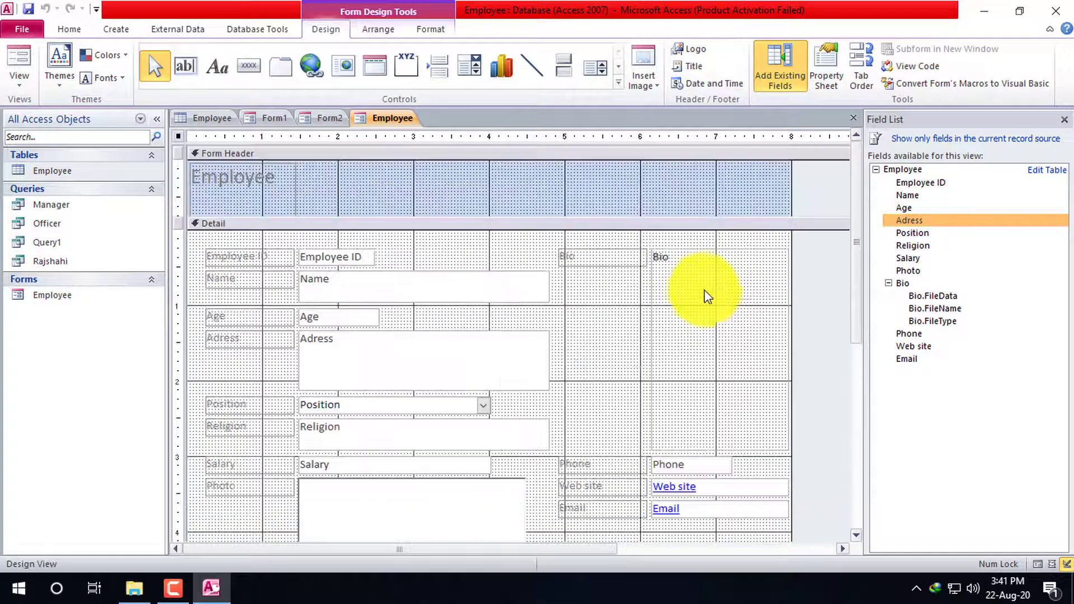
Shorten the Bio attachment box from its lower edge to about 0.3 inch high, roughly one text line
click(706, 283)
drag(720, 452, 715, 269)
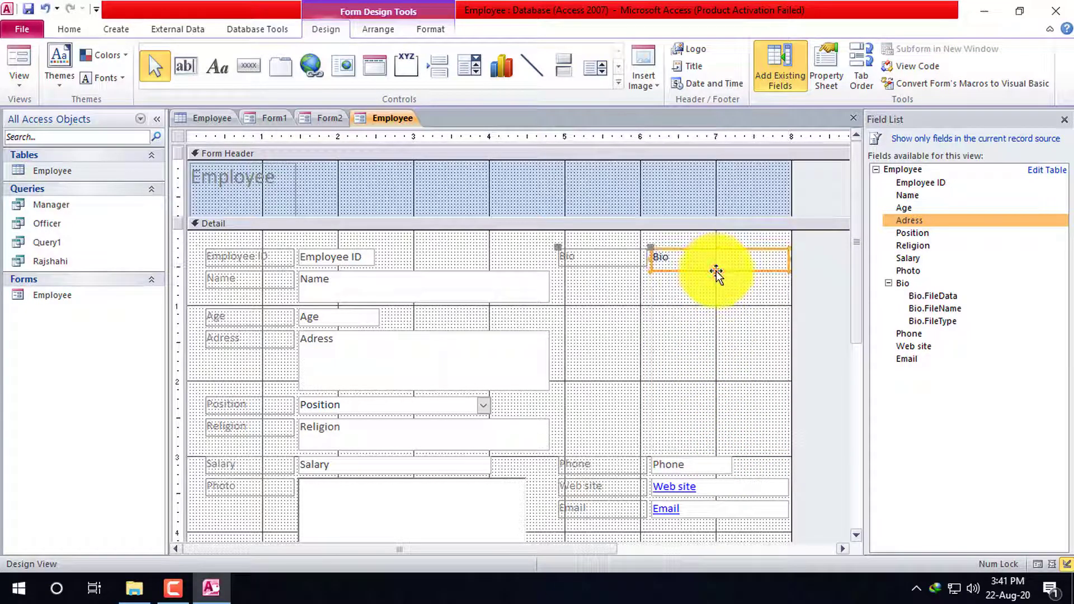
click(716, 272)
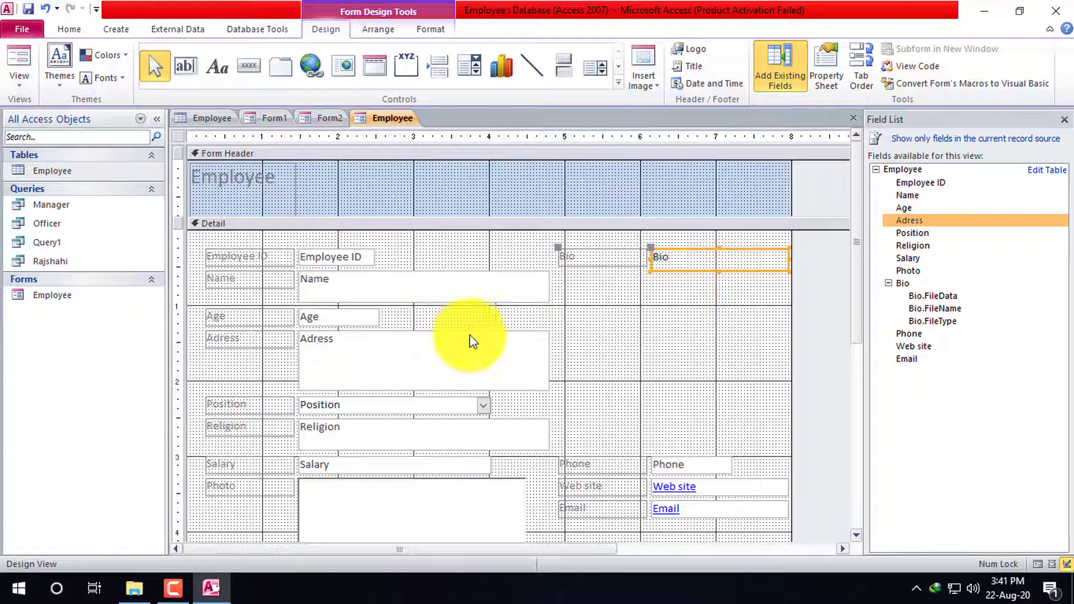
Shrink the Photo frame by hand to about 2.35 inches wide and 1.25 inches high
scroll(664, 468, down, 3)
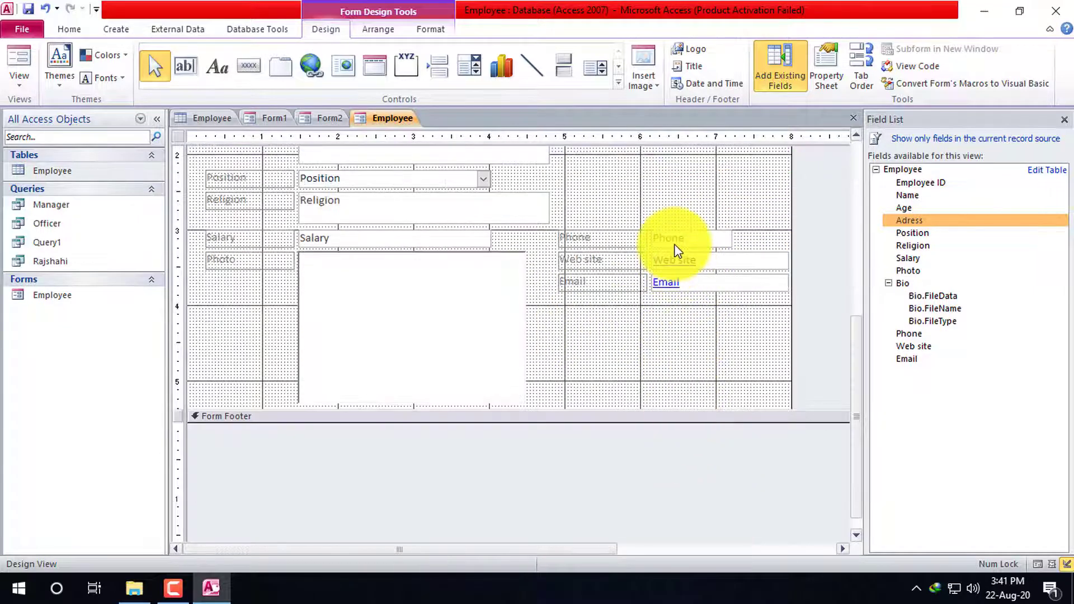
click(405, 368)
scroll(534, 305, down, 2)
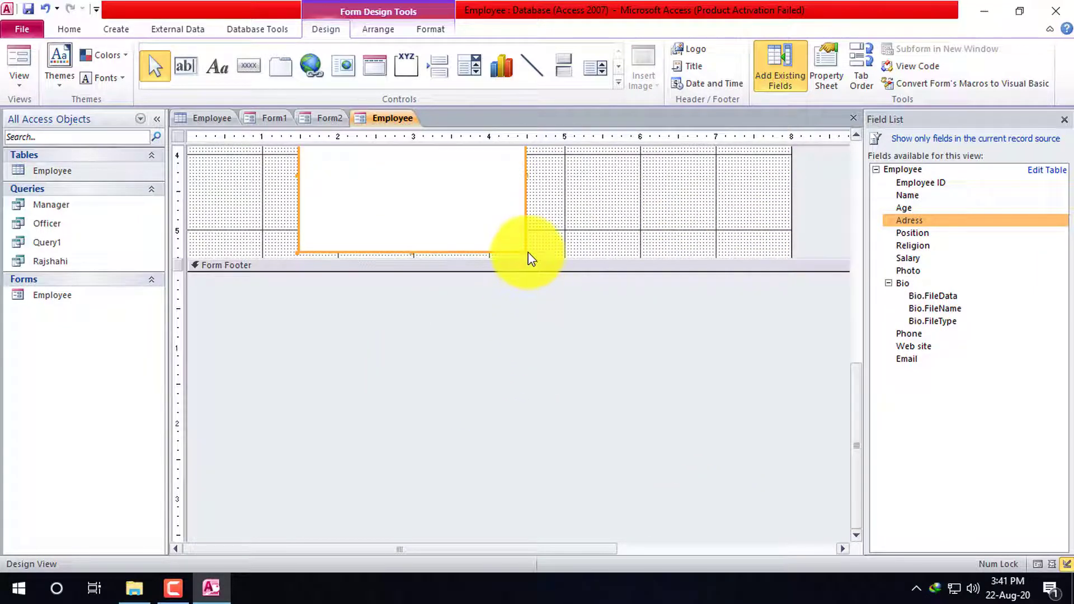
drag(527, 252, 477, 193)
scroll(492, 280, up, 4)
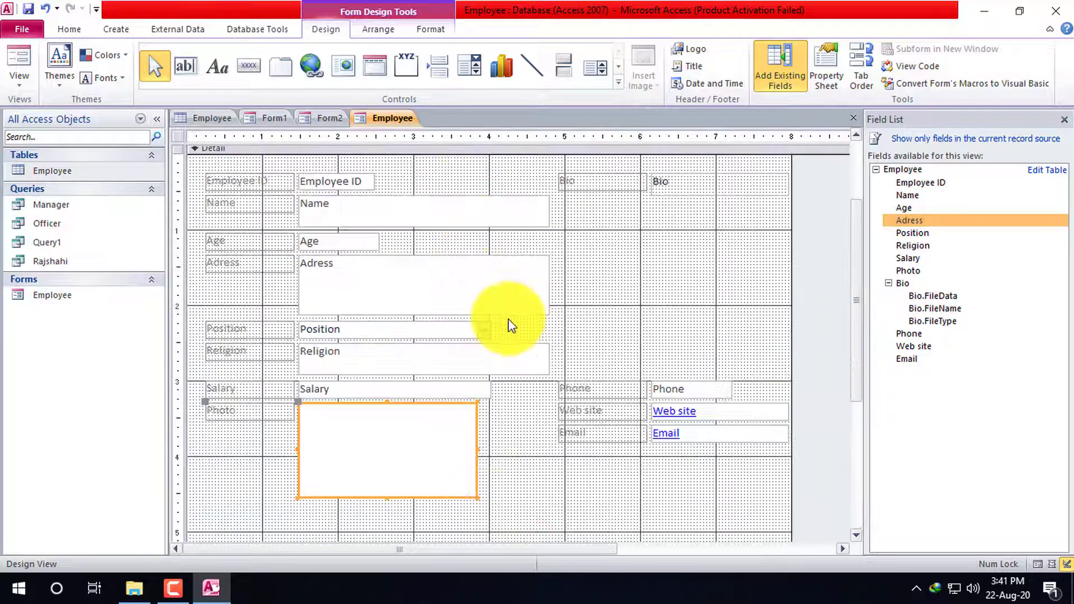
Open the Photo frame's properties and set its width to 1.55 inches and height to 1.9 inches
click(442, 432)
double_click(295, 432)
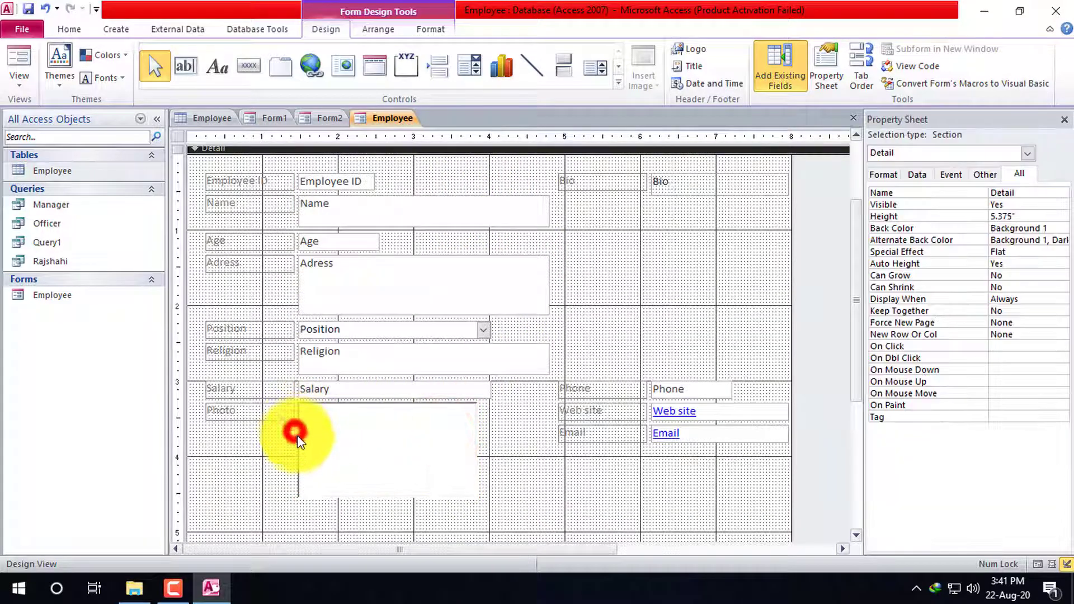
click(299, 438)
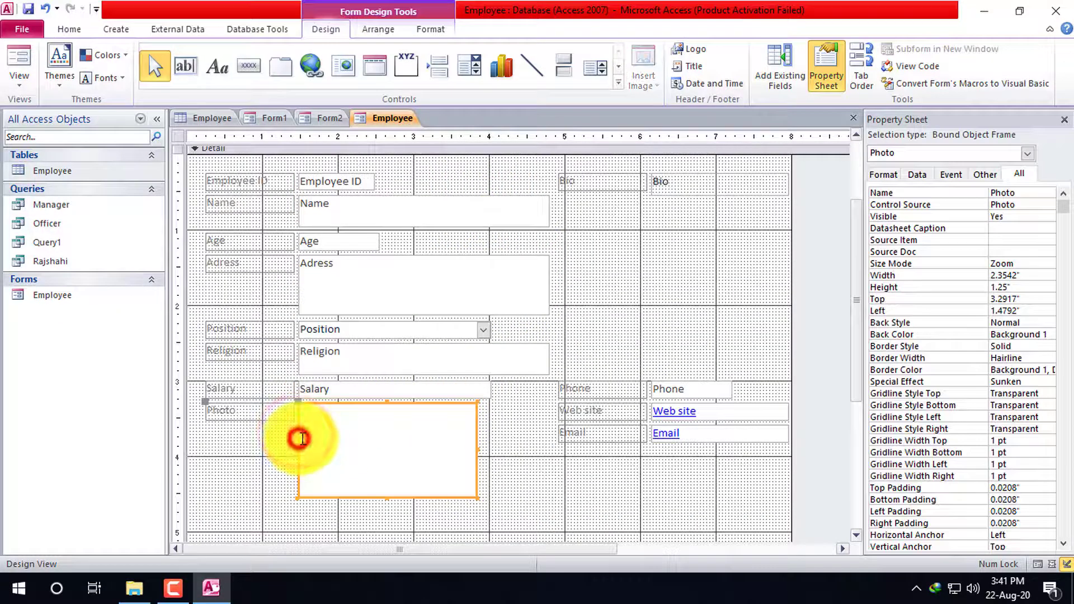
click(1029, 288)
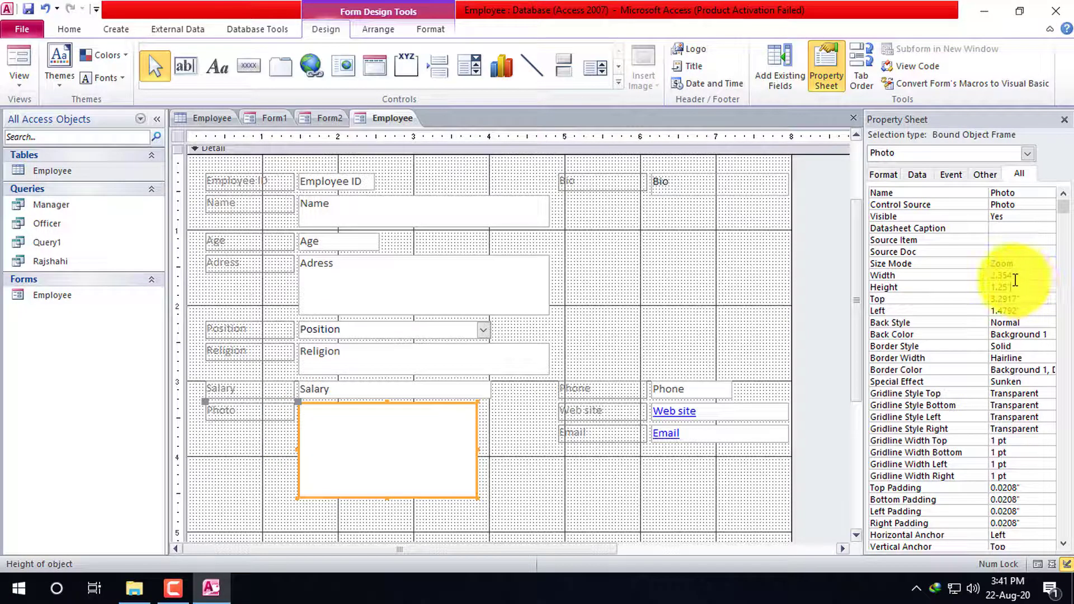
click(1018, 276)
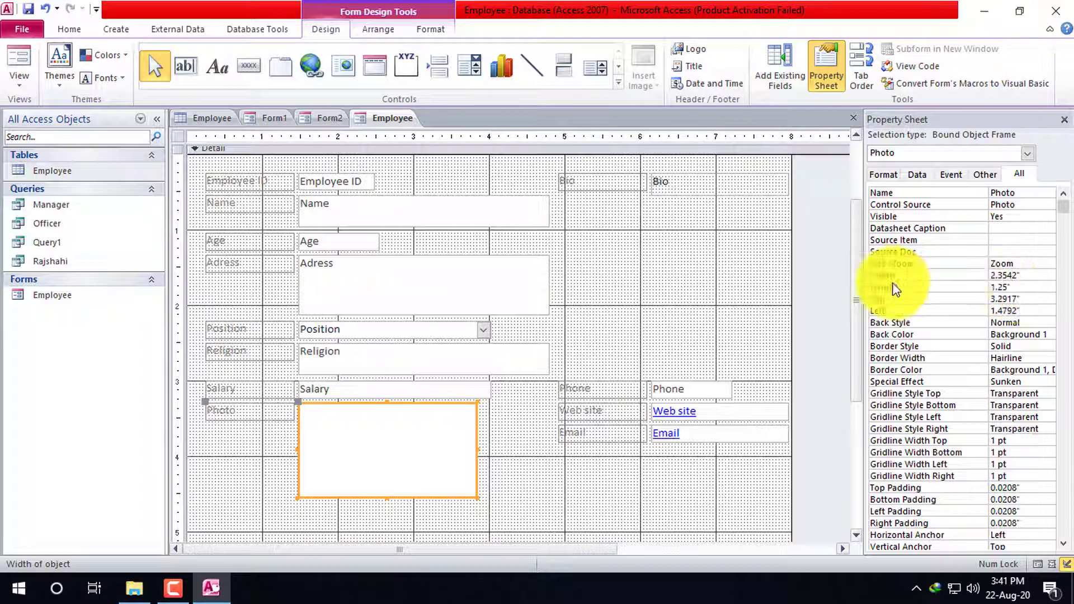
double_click(1031, 273)
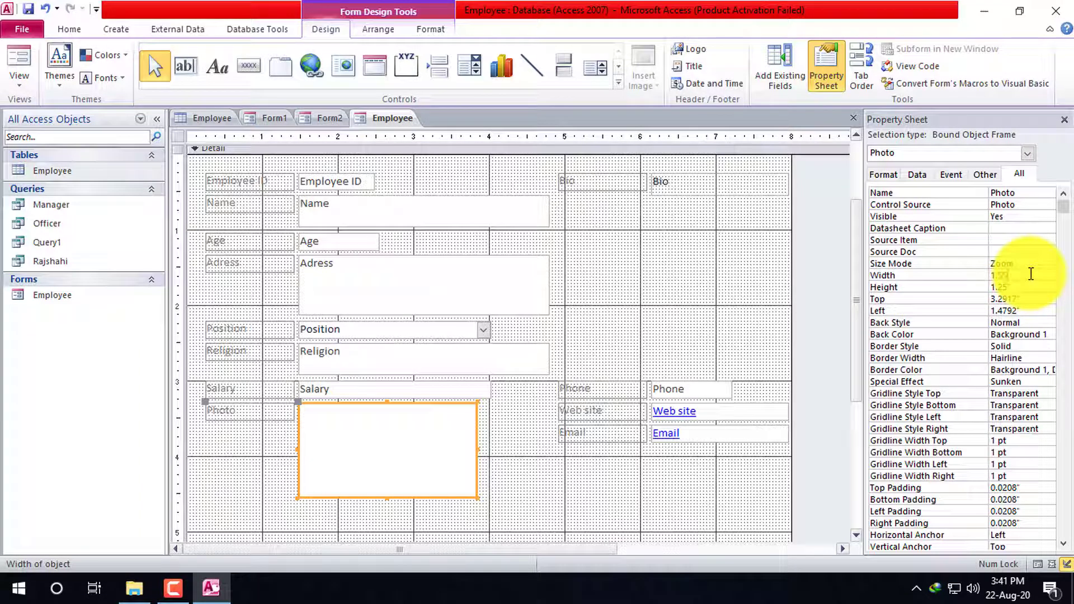
key(Return)
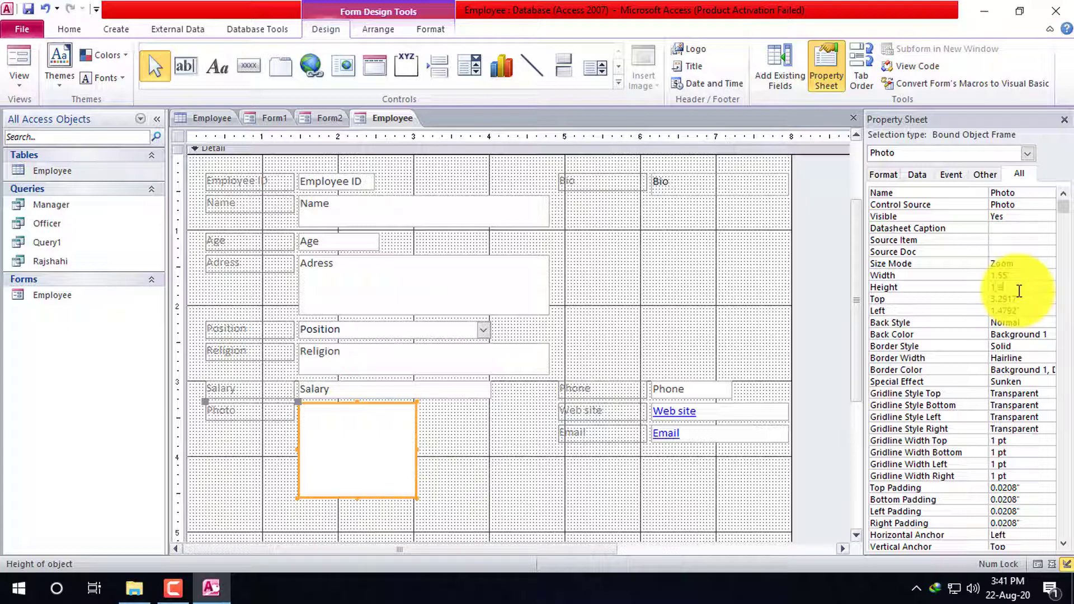
text(1.9)
key(Return)
scroll(418, 300, down, 3)
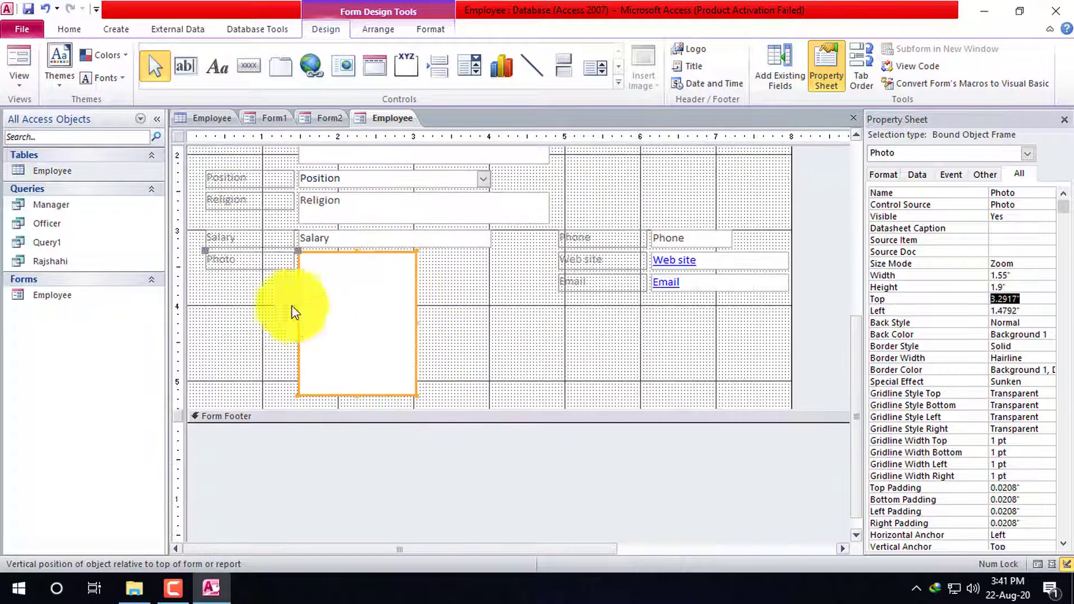
click(480, 326)
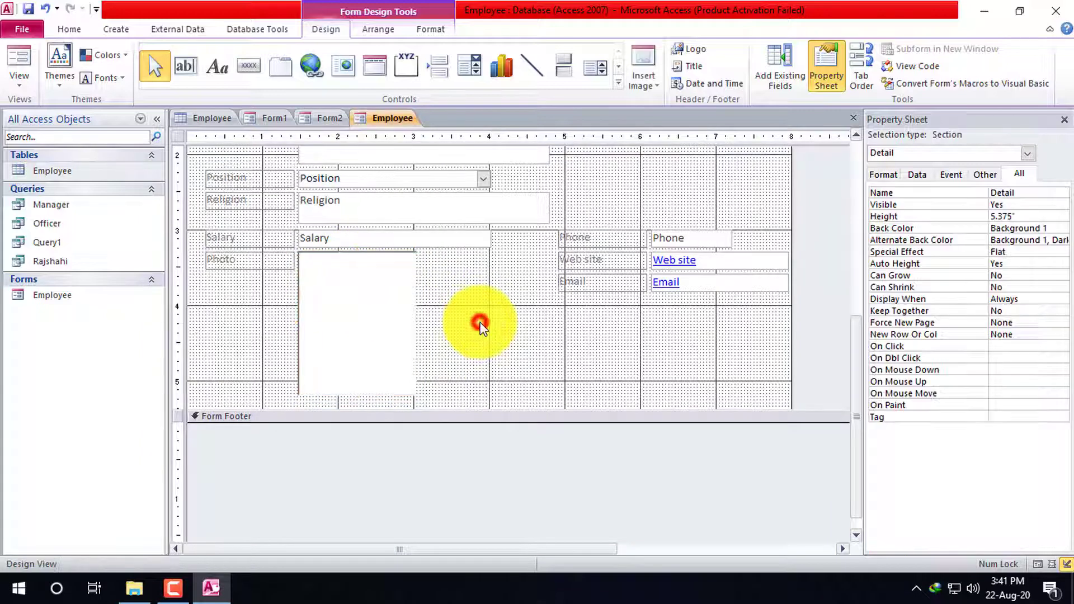
scroll(626, 297, up, 5)
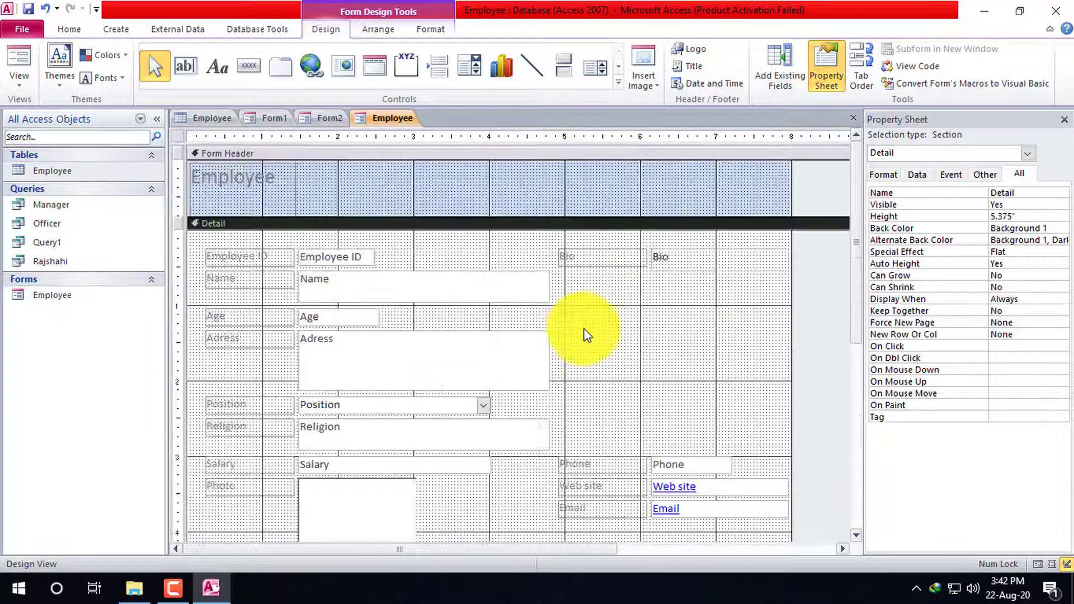
scroll(615, 336, down, 4)
drag(585, 384, 731, 307)
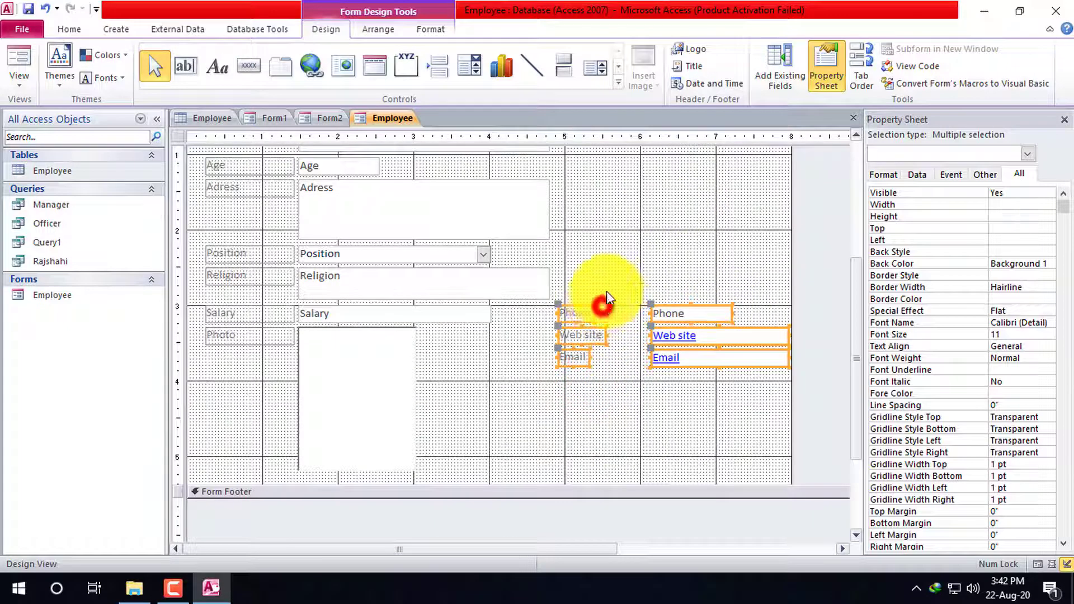
key(ctrl+z)
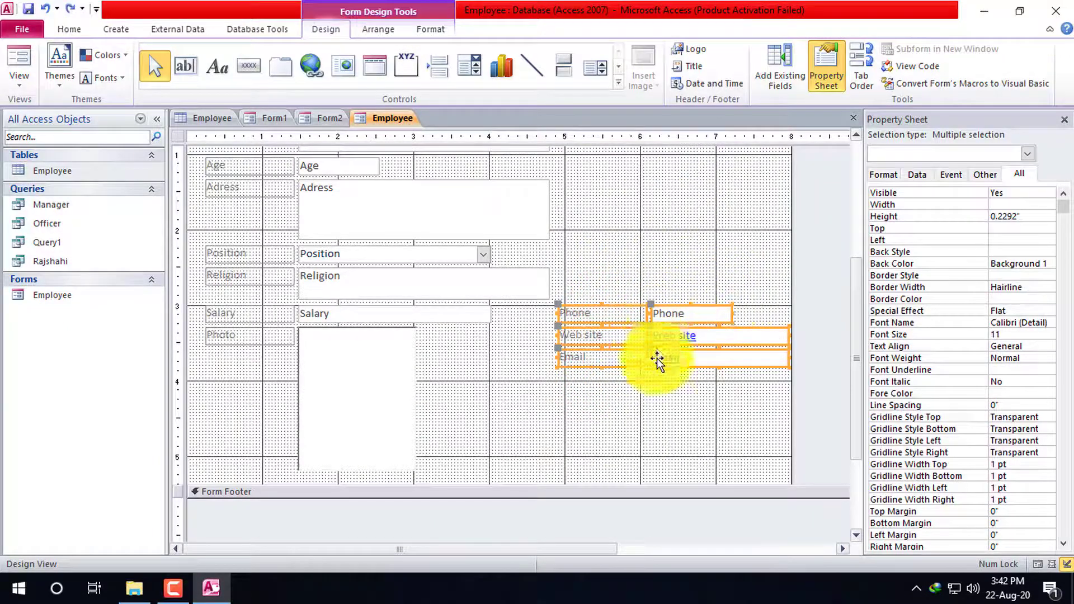
click(587, 291)
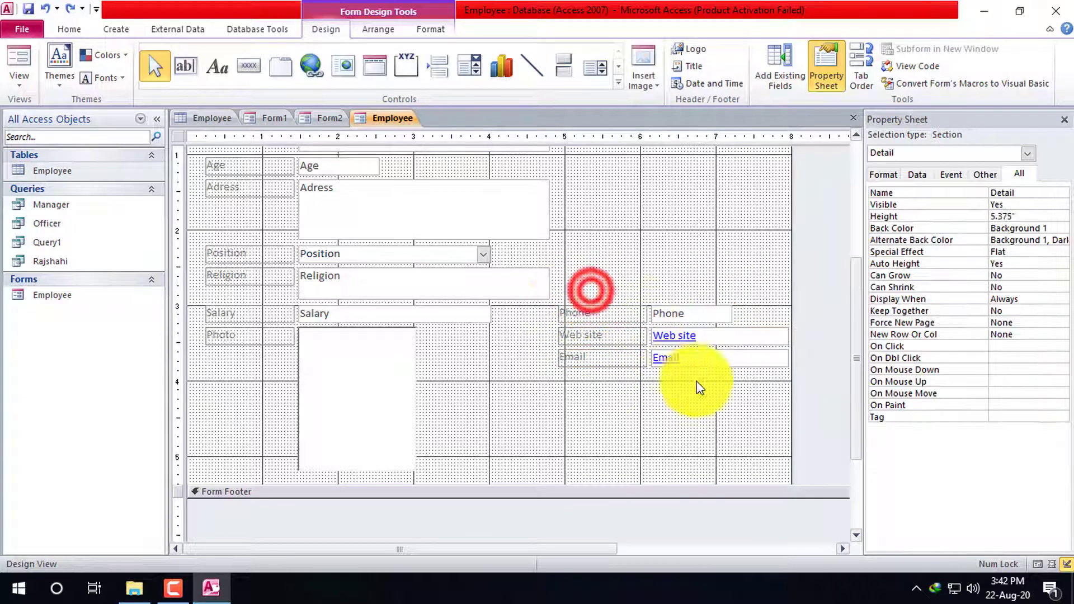
Select the Phone, Web site and Email fields with their labels and move them together up to just below Bio
click(733, 387)
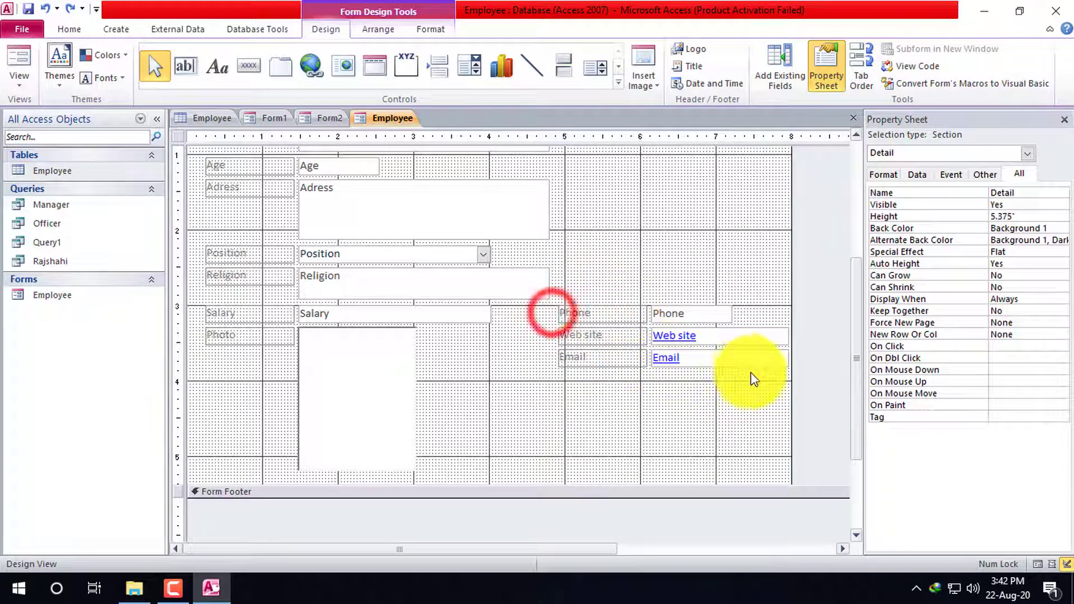
drag(751, 373, 693, 342)
drag(733, 376, 648, 168)
scroll(797, 367, up, 3)
key(ctrl+z)
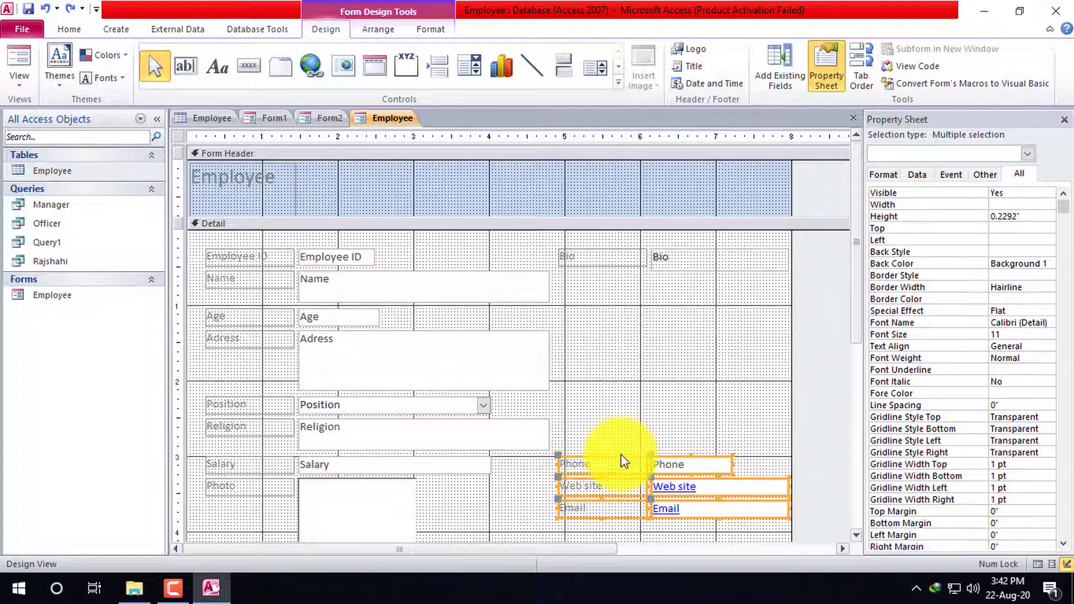
drag(624, 462, 621, 289)
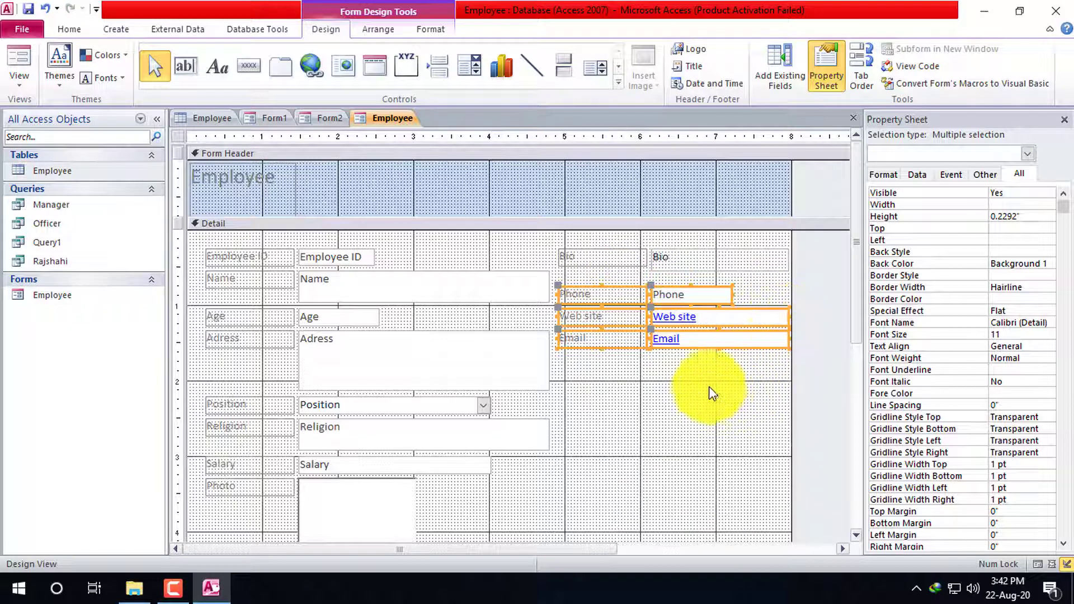
click(747, 379)
click(613, 339)
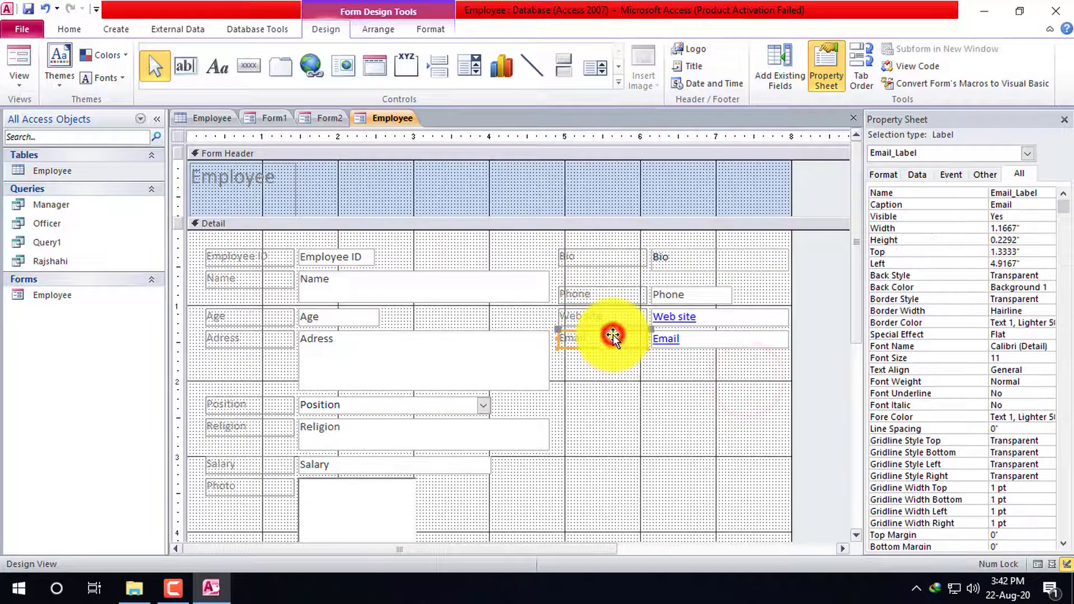
Select the Bio, Phone, Web site and Email labels and narrow them together from their right edge to about 0.79 inch wide
shift+click(620, 259)
shift+click(620, 293)
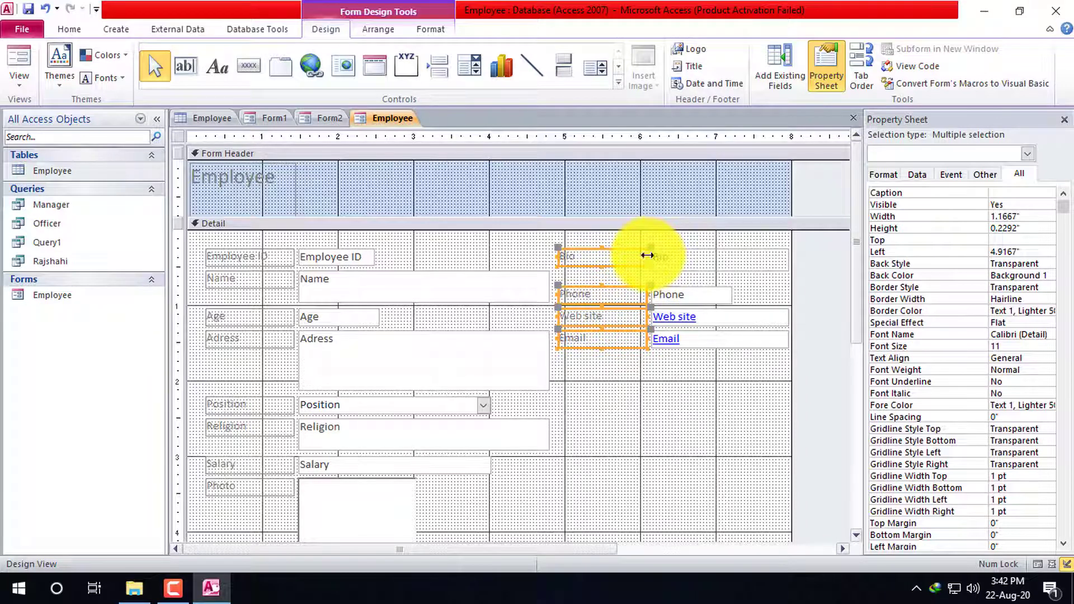
drag(647, 255, 626, 247)
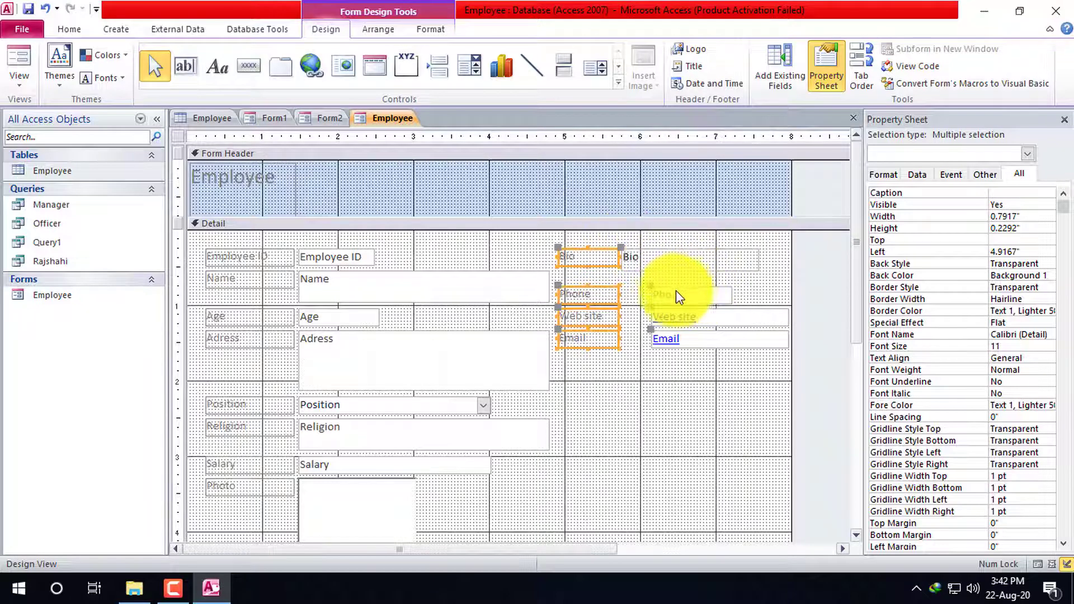
Try to bring the Bio, Phone, Web site and Email boxes closer to their labels, and undo the shift of the group
drag(729, 372, 627, 244)
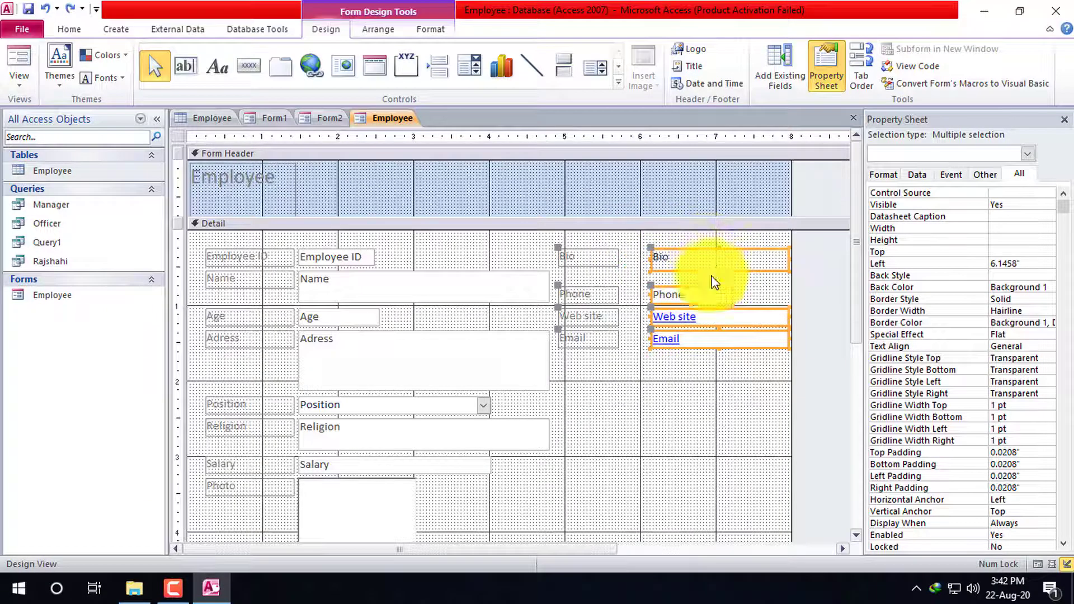
click(703, 371)
click(683, 337)
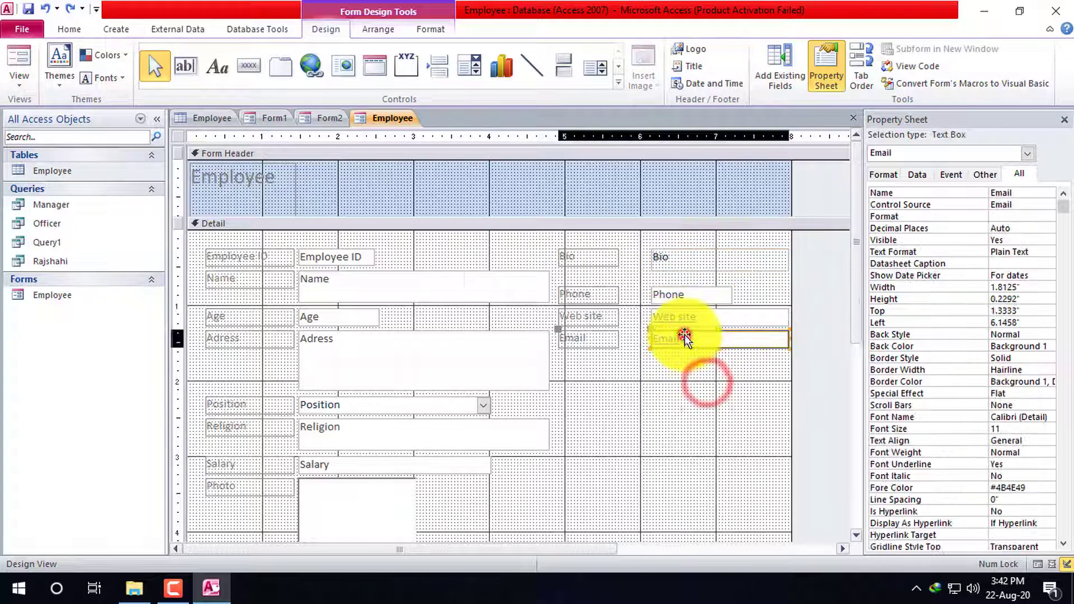
shift+click(685, 309)
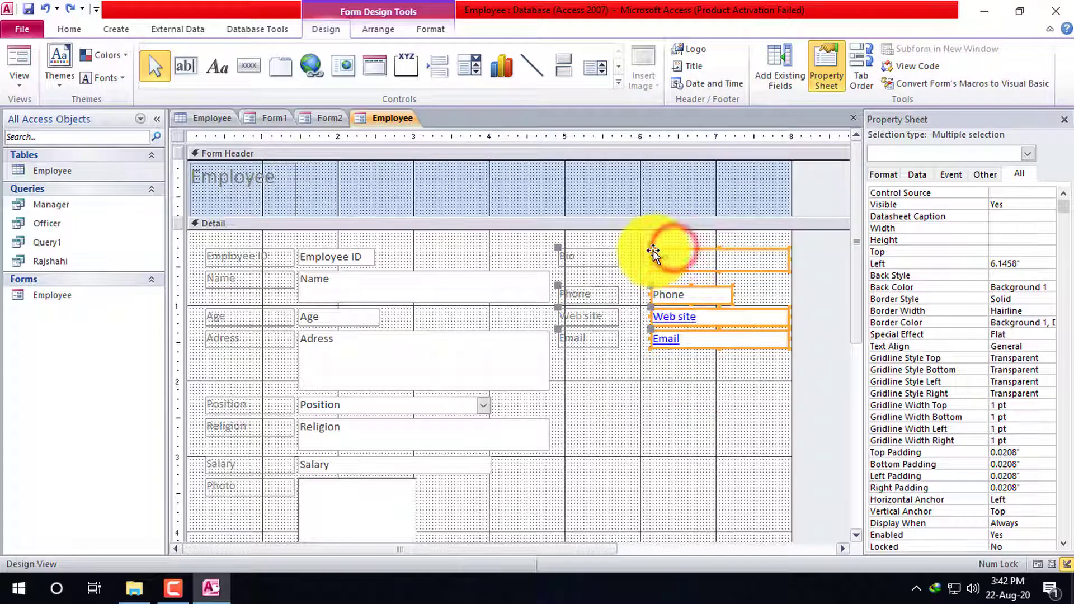
drag(655, 247, 640, 254)
drag(693, 372, 651, 254)
key(ctrl+z)
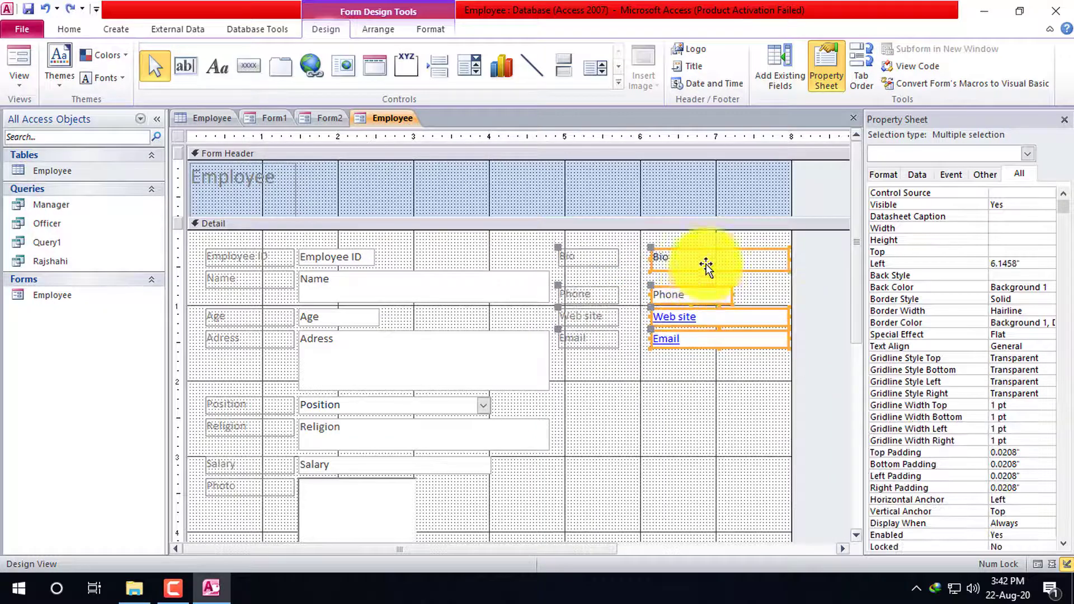
drag(710, 379, 658, 256)
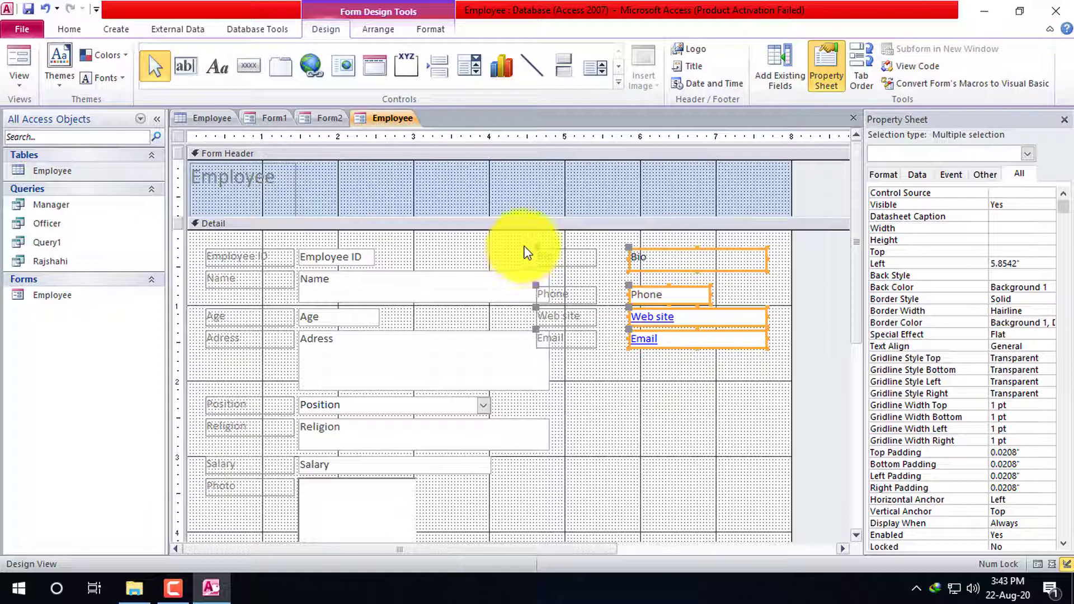
drag(621, 283, 643, 291)
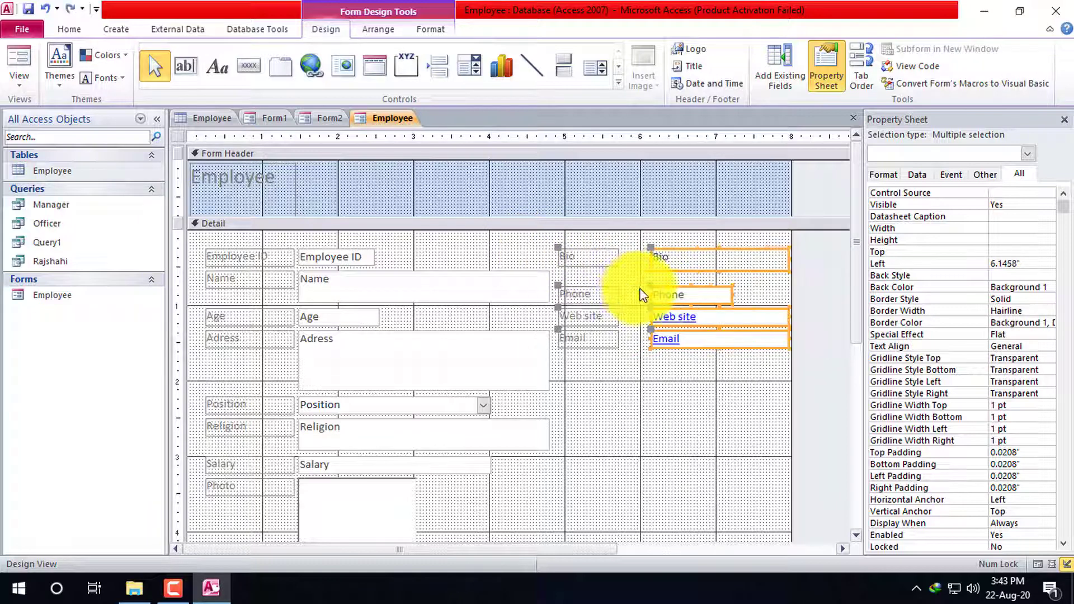
Try shortening the Bio label from its left edge to about 0.58 inch wide, and undo the label narrowing
click(606, 257)
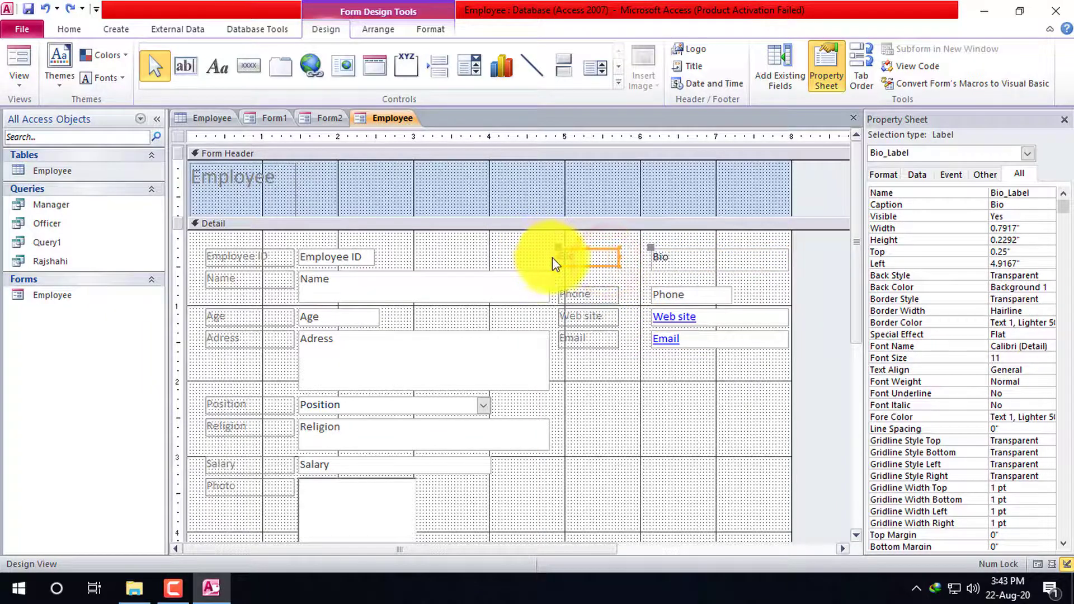
drag(560, 256, 576, 255)
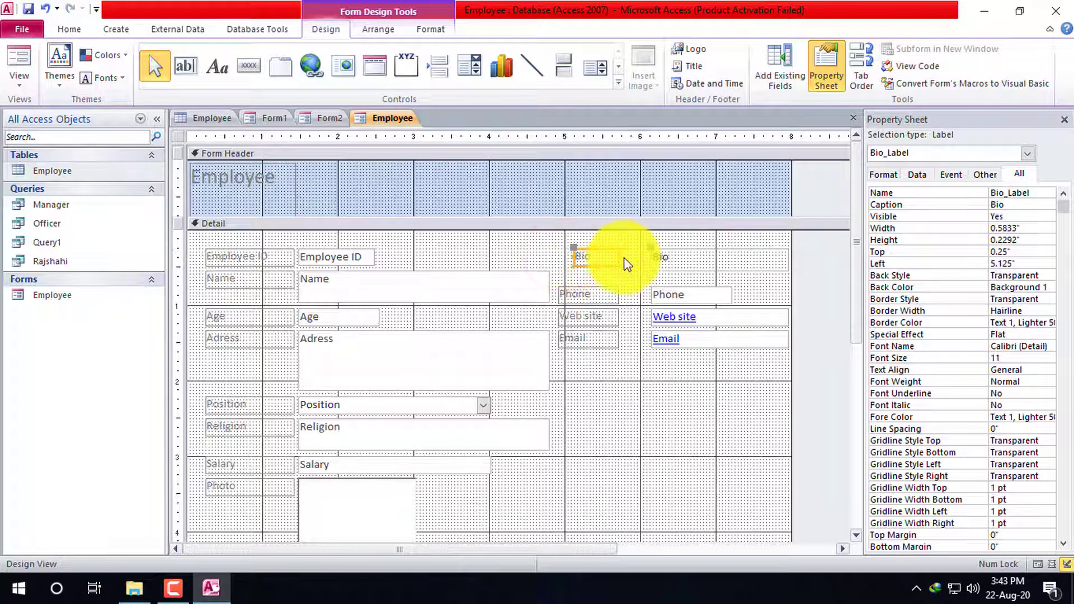
key(ctrl+z)
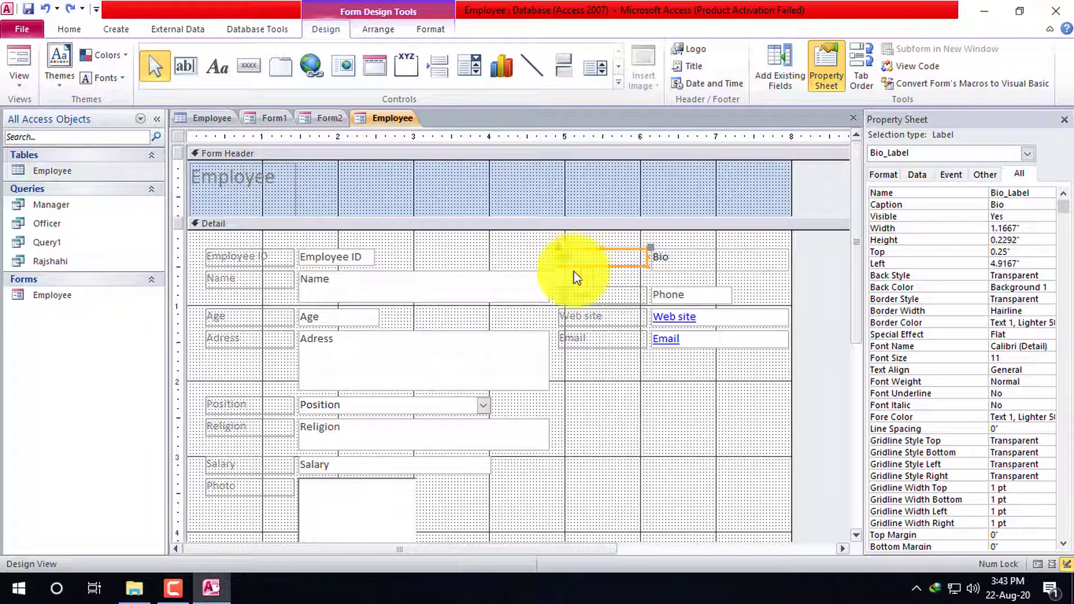
Narrow the Bio, Phone, Web site and Email labels from their left edge to about 0.83 inch, and move the whole group slightly left and down
shift+click(609, 301)
shift+click(604, 321)
click(606, 341)
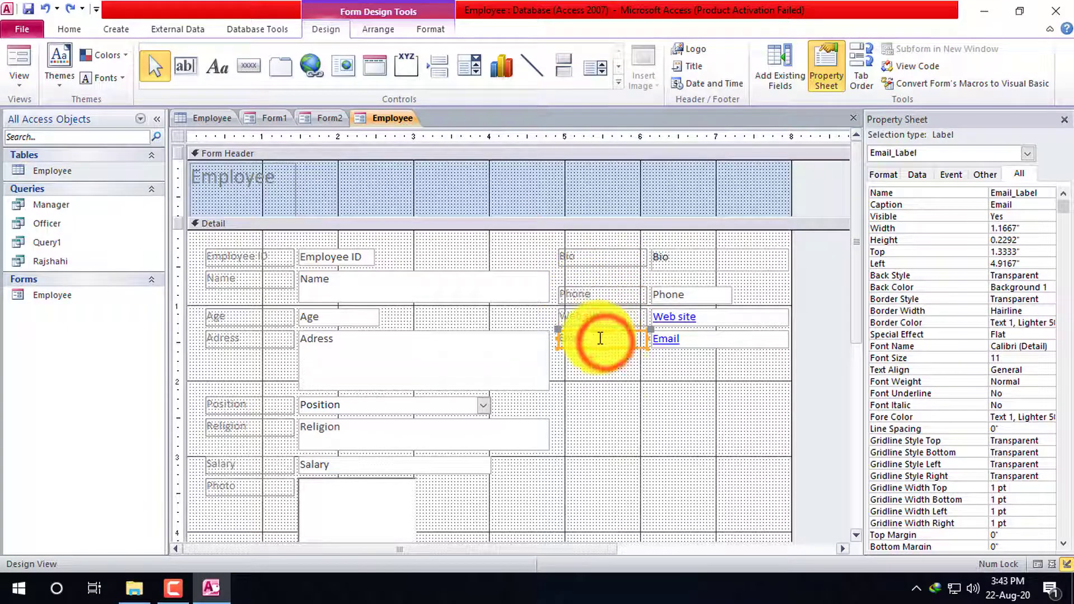
drag(613, 367, 585, 254)
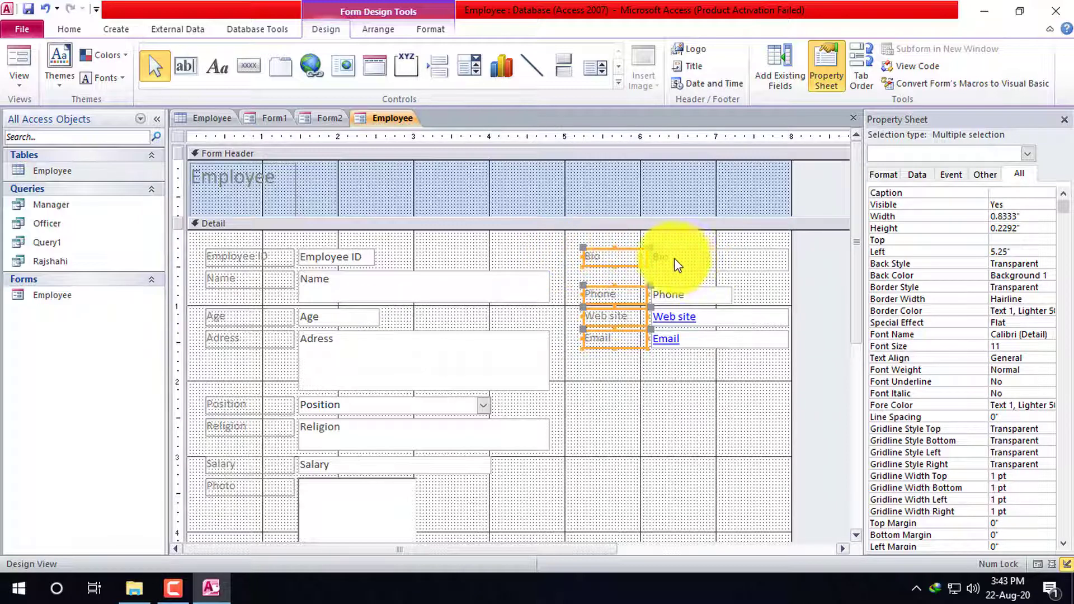
drag(749, 377, 610, 266)
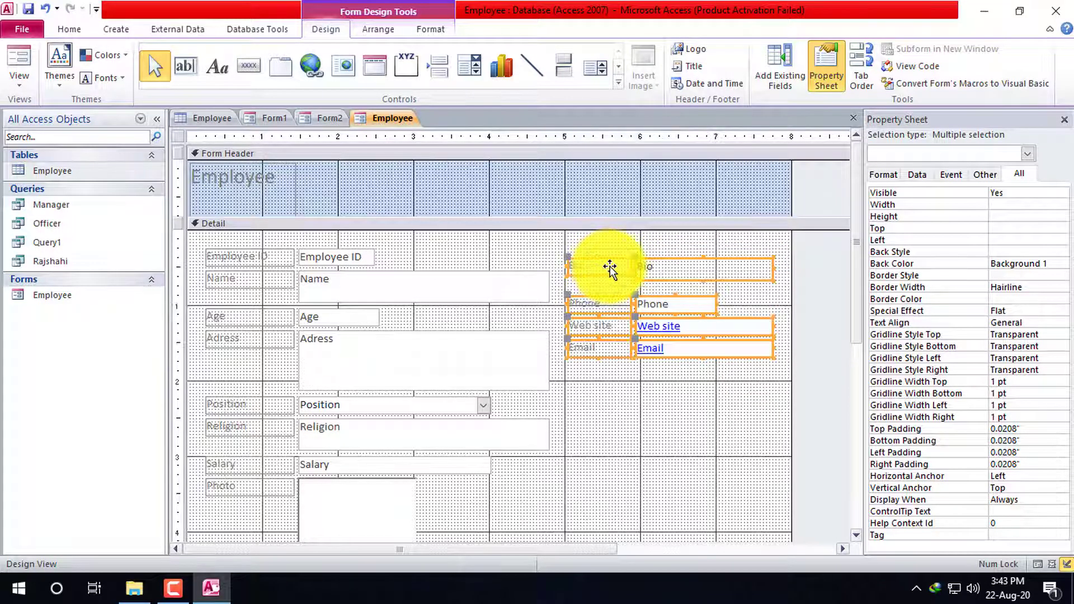
click(663, 386)
Shrink the Name box to about 2.94 inches wide and 0.25 inch high
scroll(633, 371, down, 1)
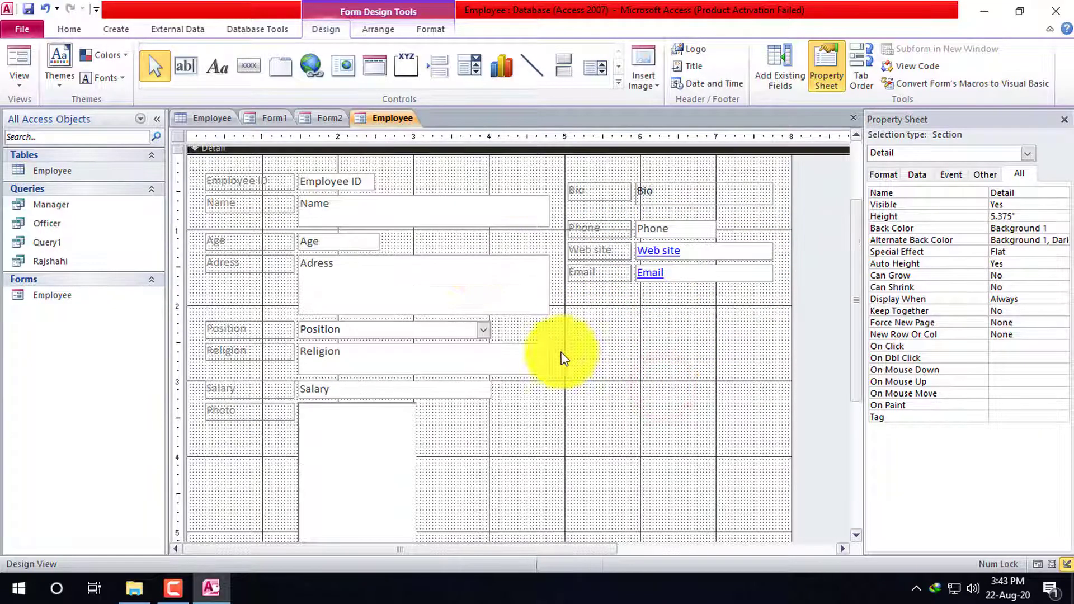
click(357, 210)
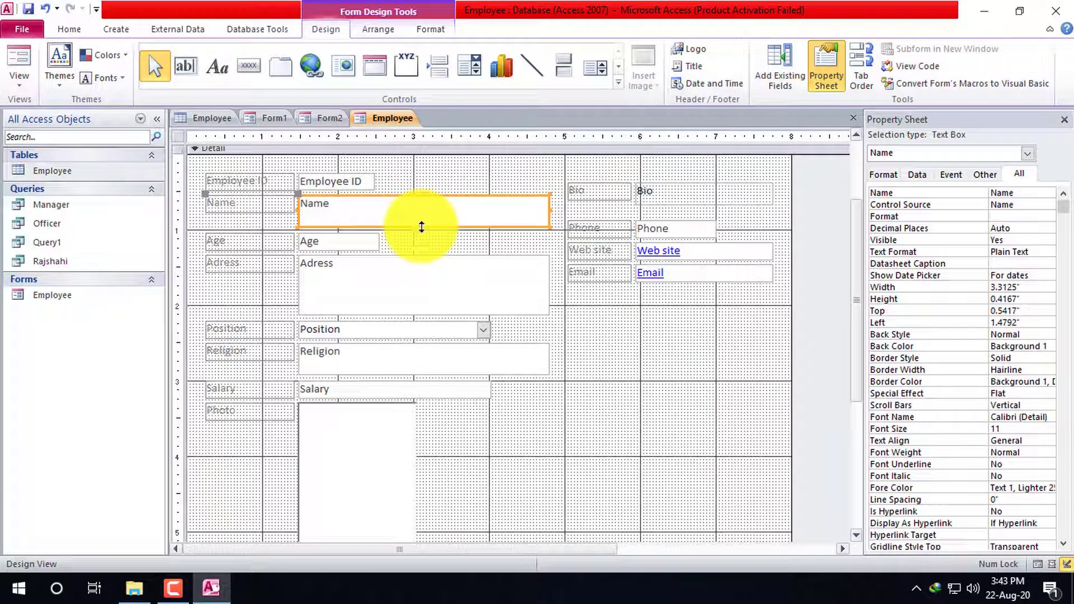
drag(421, 227, 422, 211)
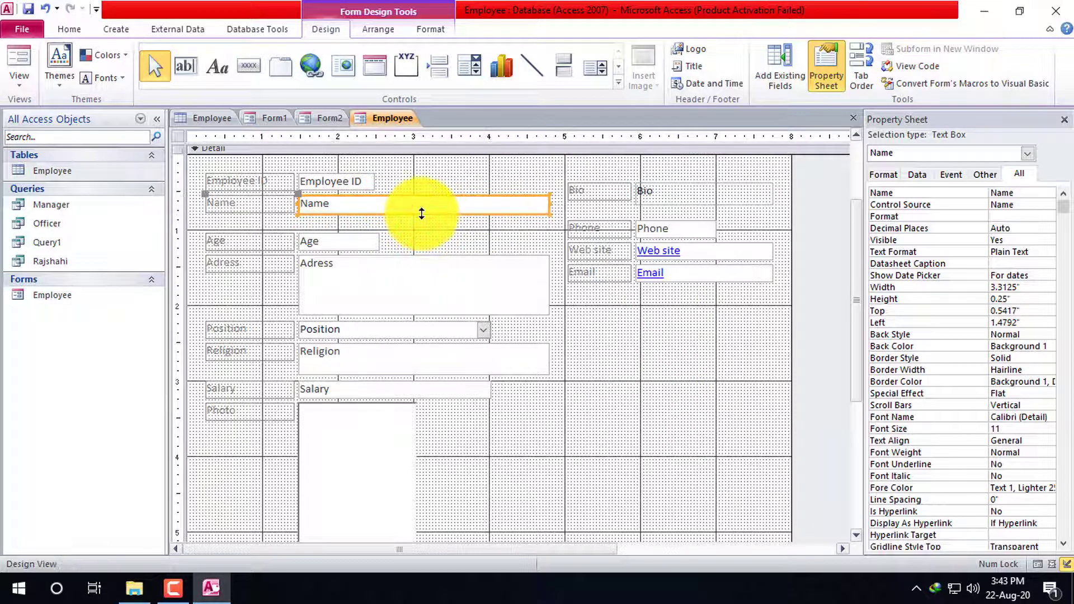
drag(551, 203, 521, 206)
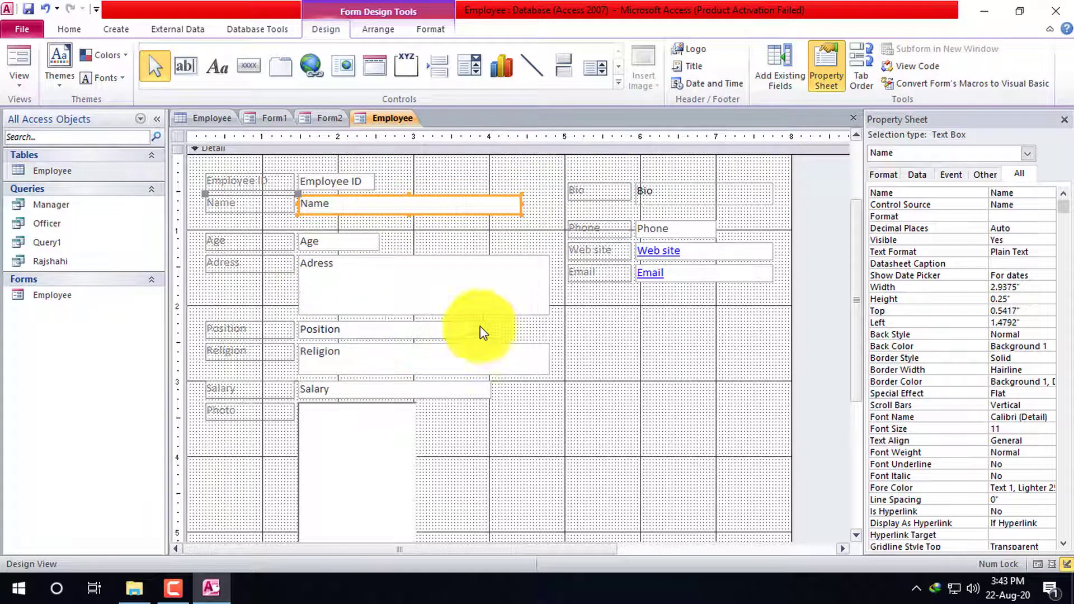
Shorten the Position combo box to about 1.8 inches wide and resize the Religion box to about 2.48 by 0.25 inches
click(439, 330)
drag(491, 329, 434, 329)
click(477, 360)
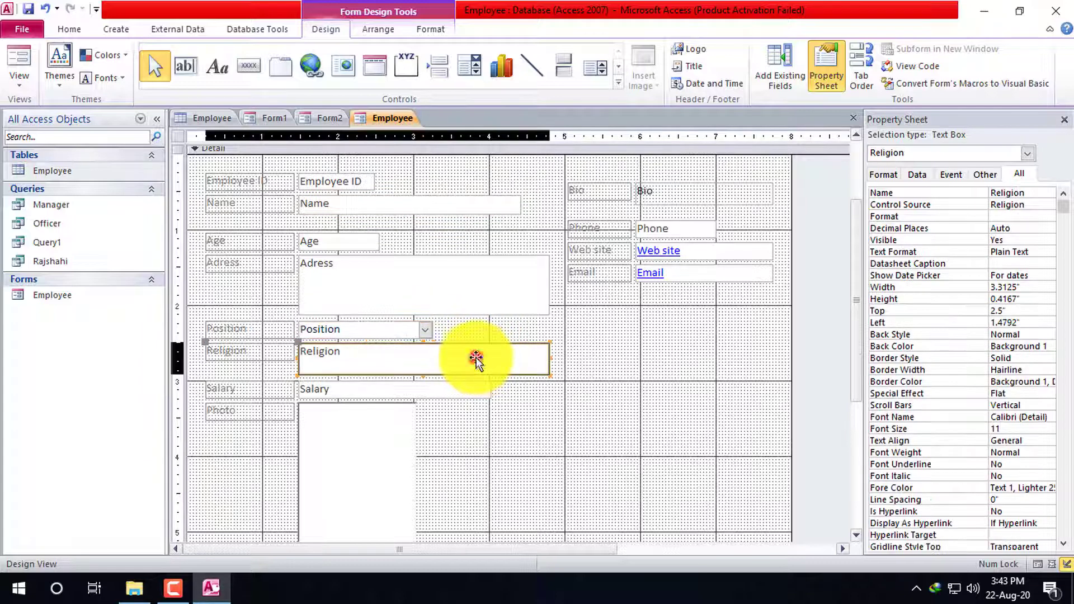
drag(549, 374, 487, 363)
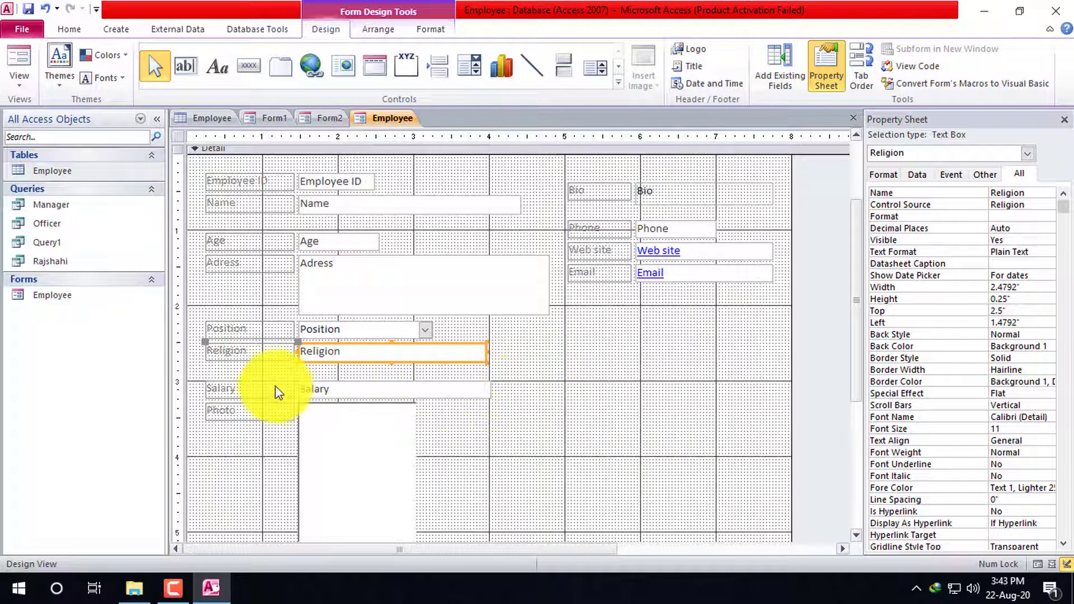
Narrow the Salary box from its right edge to about 1.75 inches wide
scroll(376, 362, down, 2)
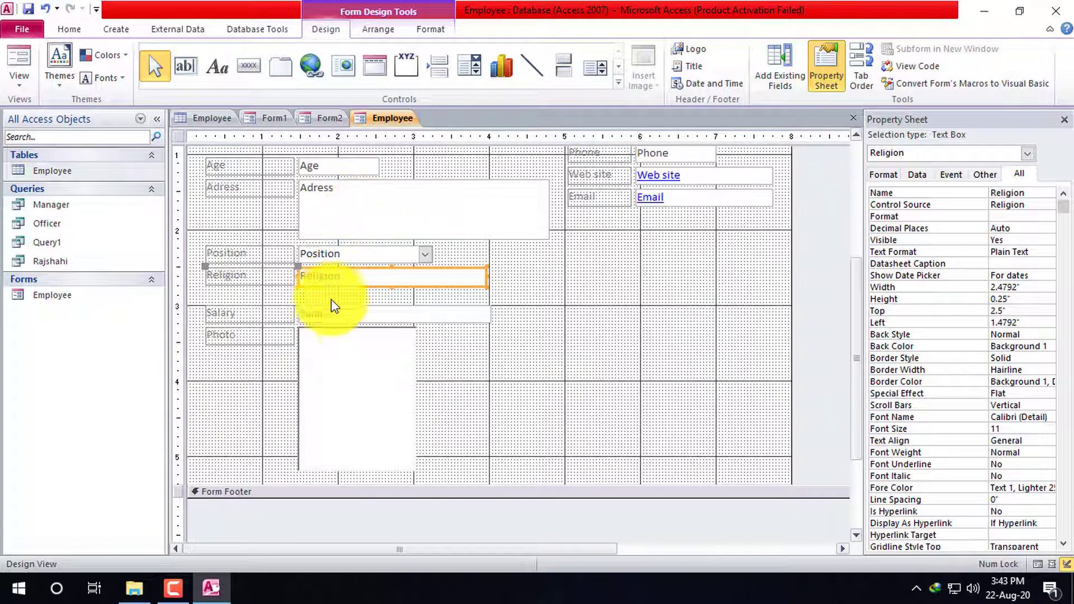
click(355, 313)
drag(491, 313, 429, 314)
Switch the Employee form to Form View and check how the resized fields and the Photo frame look in the first record
click(379, 390)
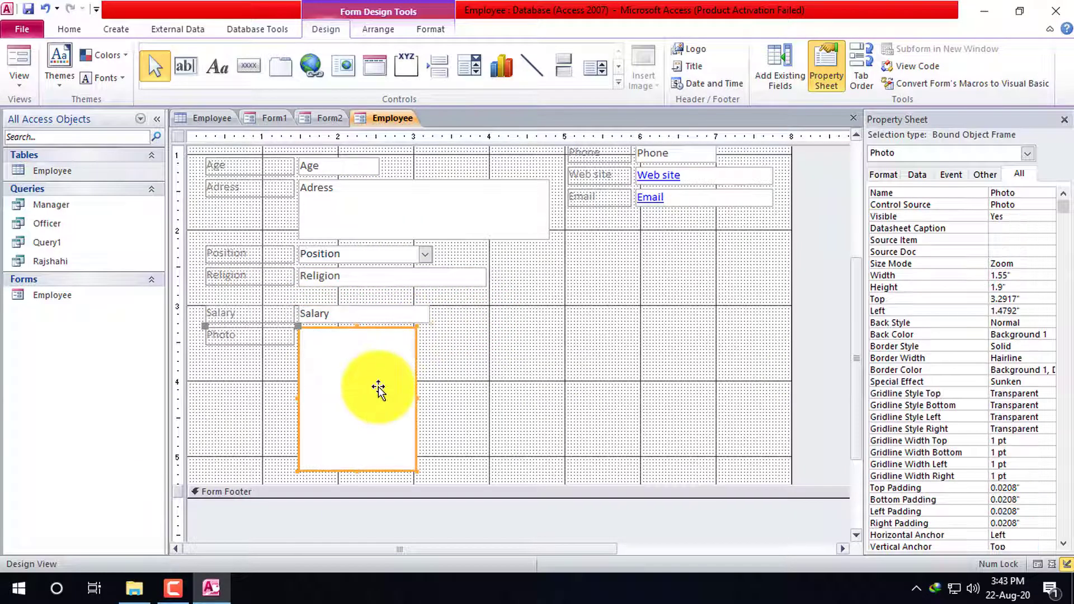
scroll(622, 313, down, 2)
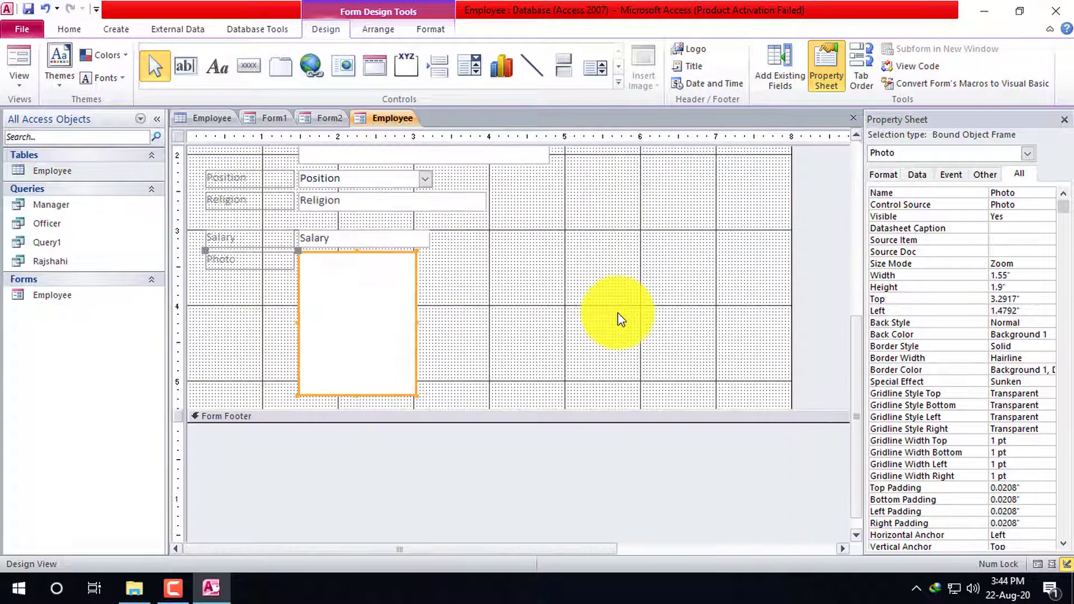
scroll(617, 312, up, 5)
right_click(373, 119)
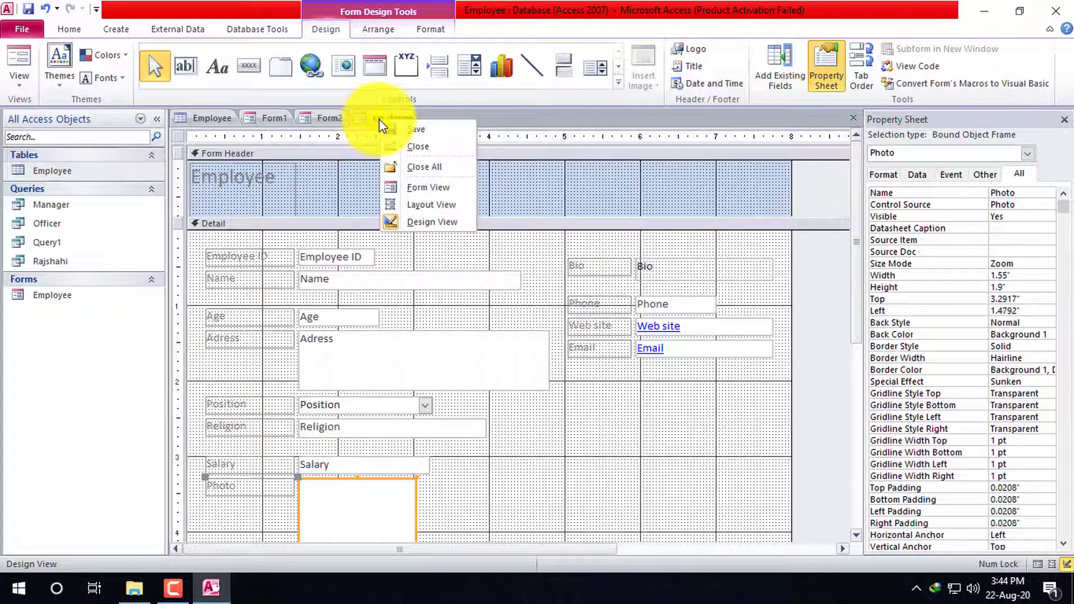
click(448, 181)
scroll(463, 374, down, 1)
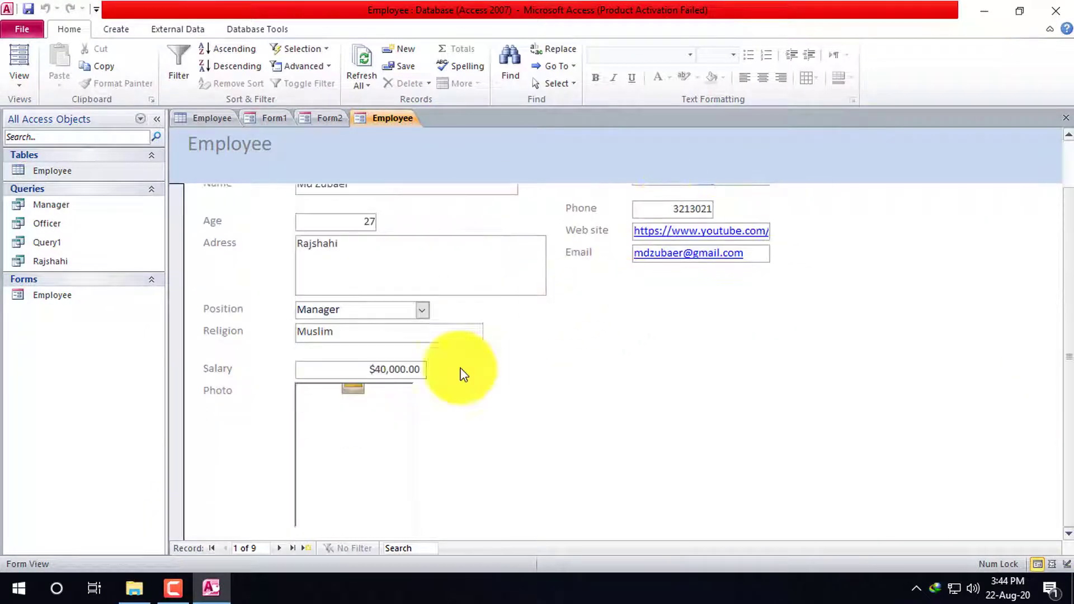
scroll(364, 420, up, 1)
scroll(472, 437, down, 1)
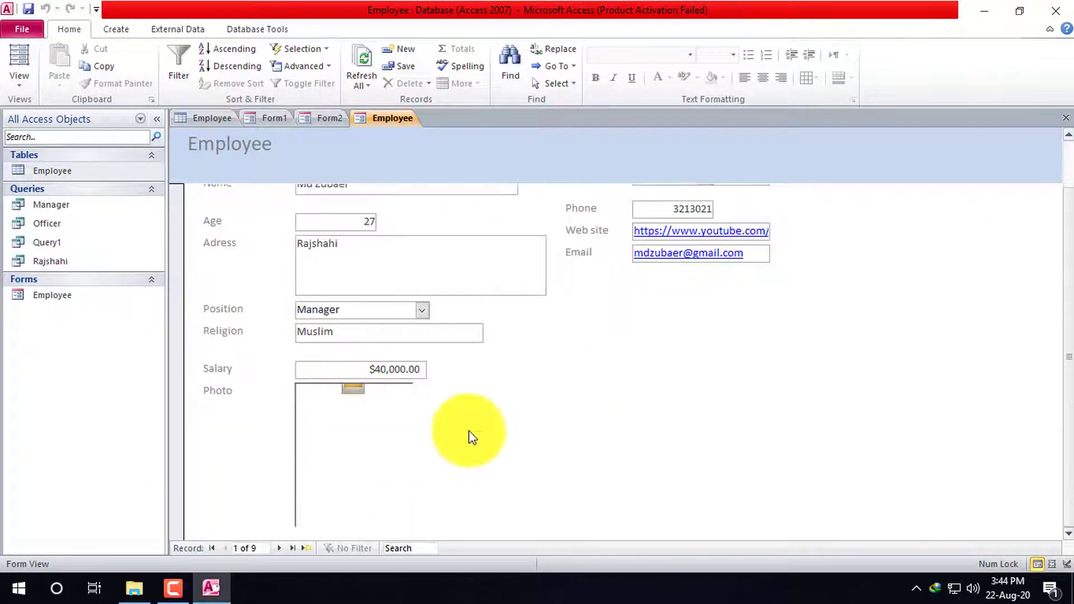
Open the picture embedded in the first record's Photo field, close the viewer and return the form to Design View
double_click(352, 387)
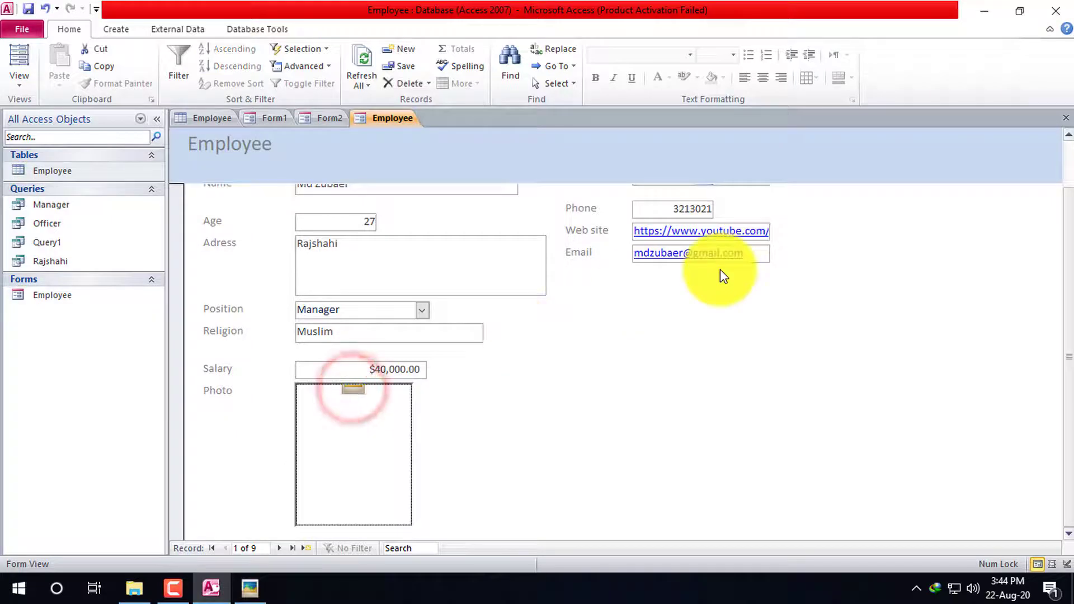
click(259, 593)
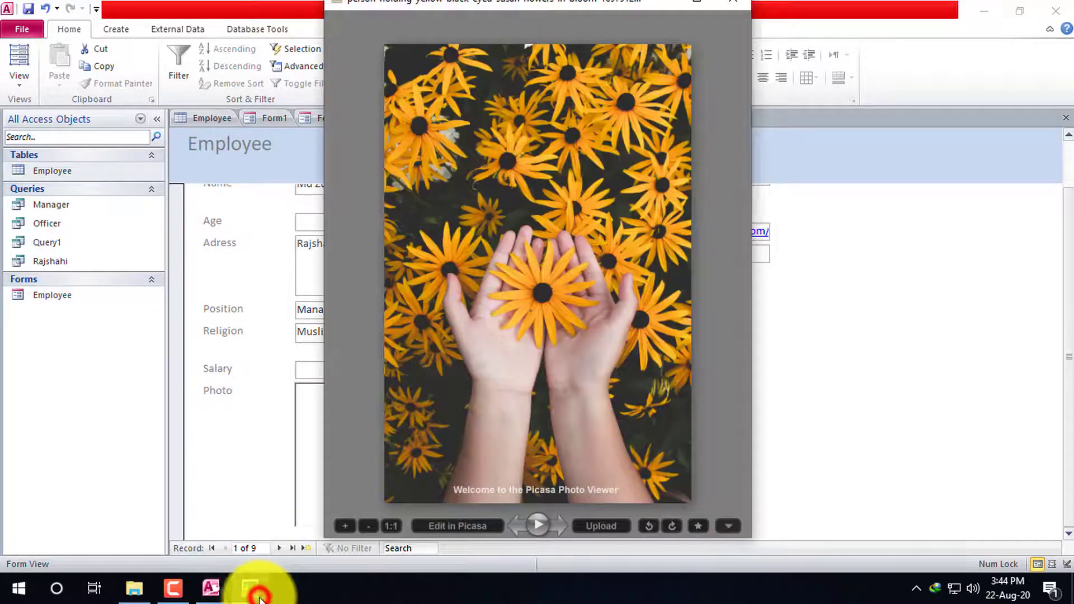
click(730, 7)
right_click(385, 121)
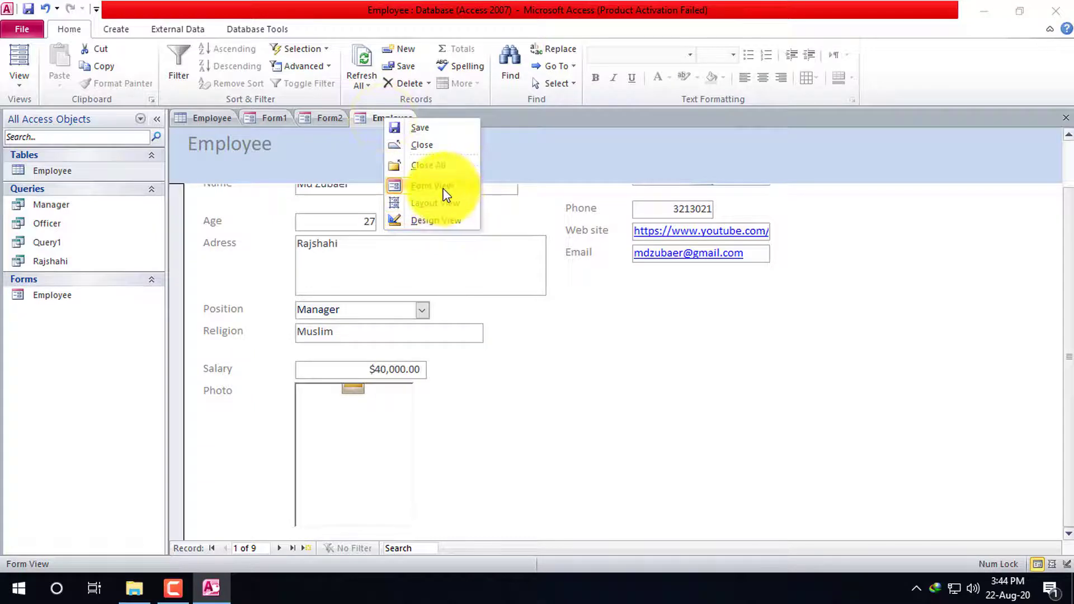
click(431, 223)
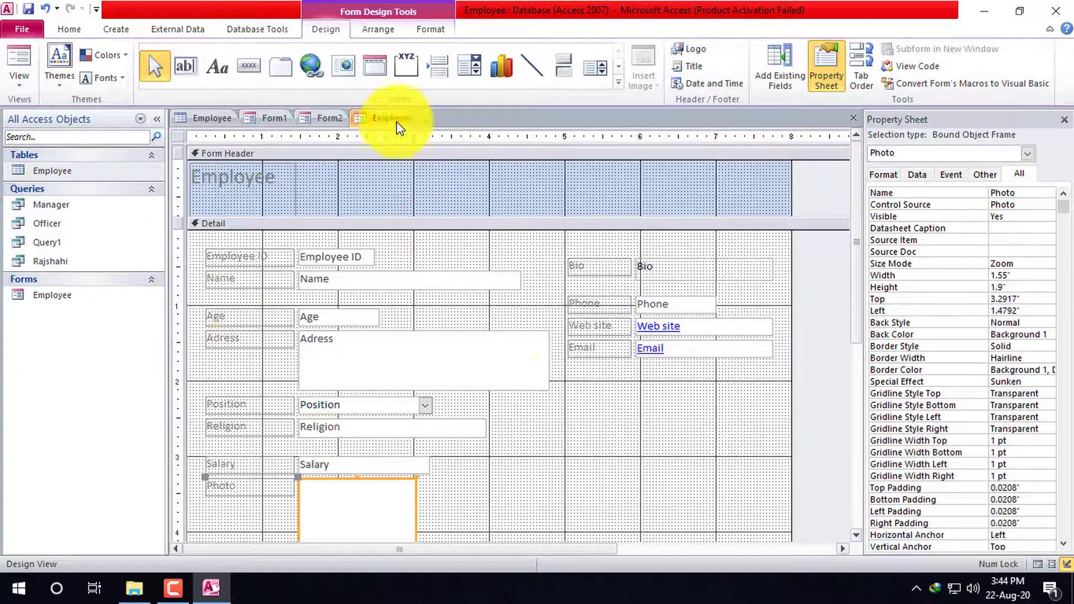
Open the Employee table and inspect its Photo column and that column's sort and filter options
double_click(67, 171)
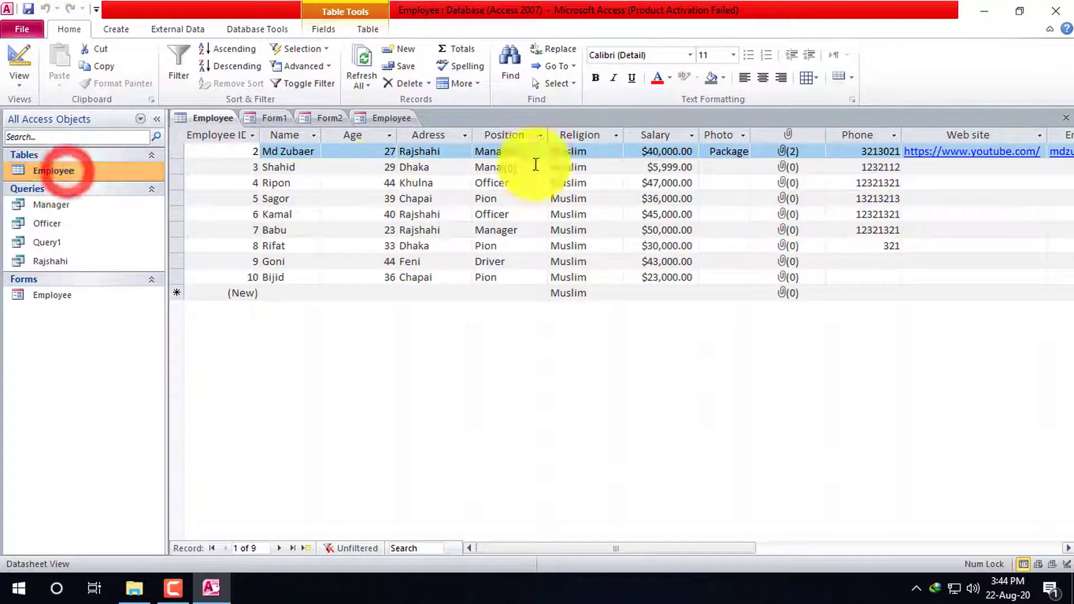
drag(522, 553, 635, 553)
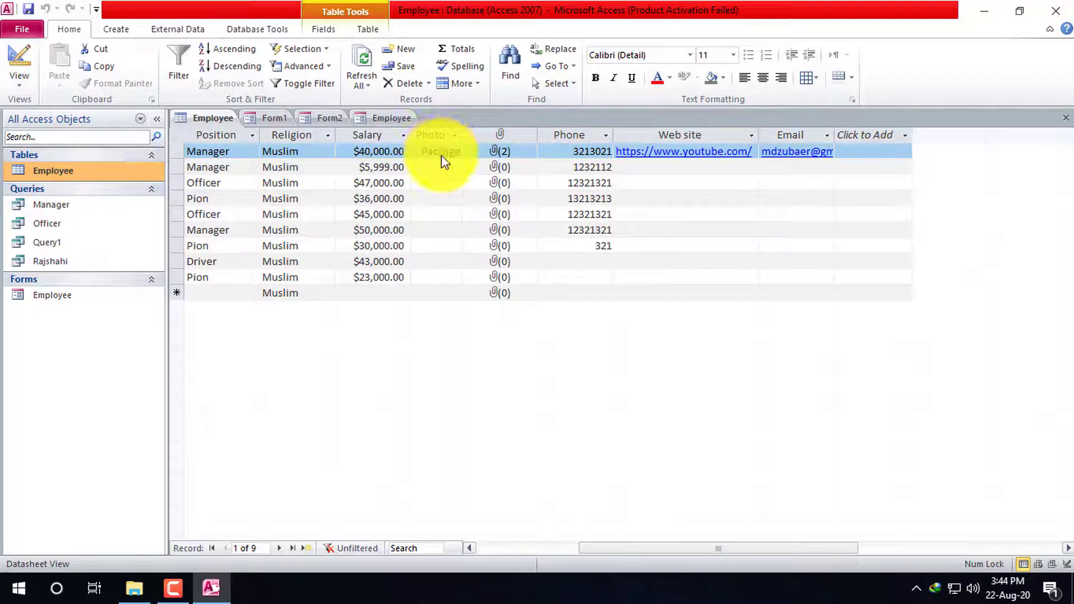
click(454, 135)
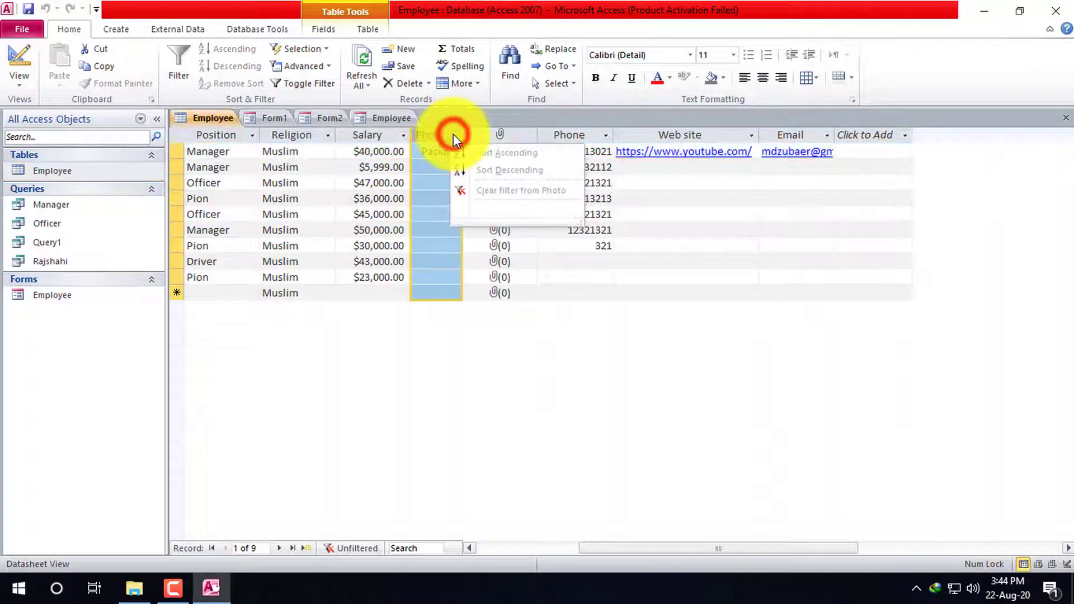
Try to change the Photo field's data type to Attachment in the Employee table's read-only Design View, and return to Datasheet View
right_click(208, 118)
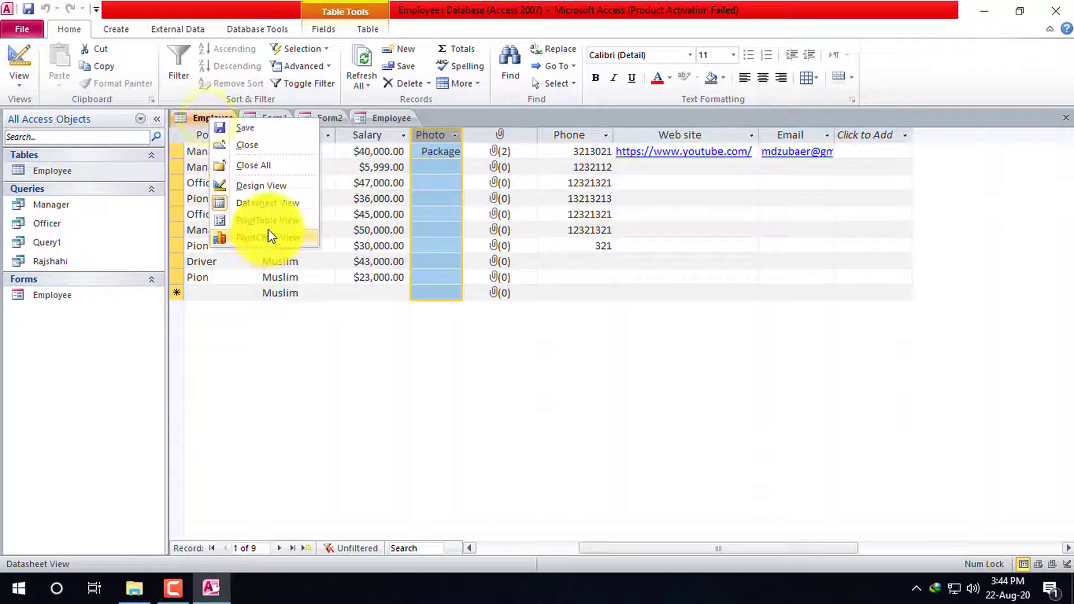
click(281, 191)
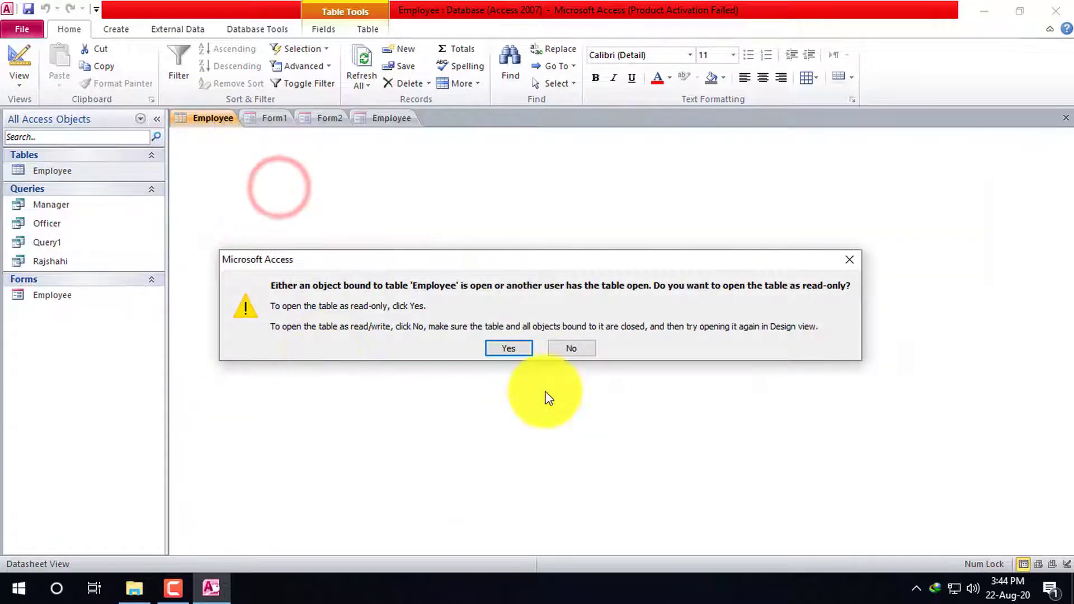
click(515, 350)
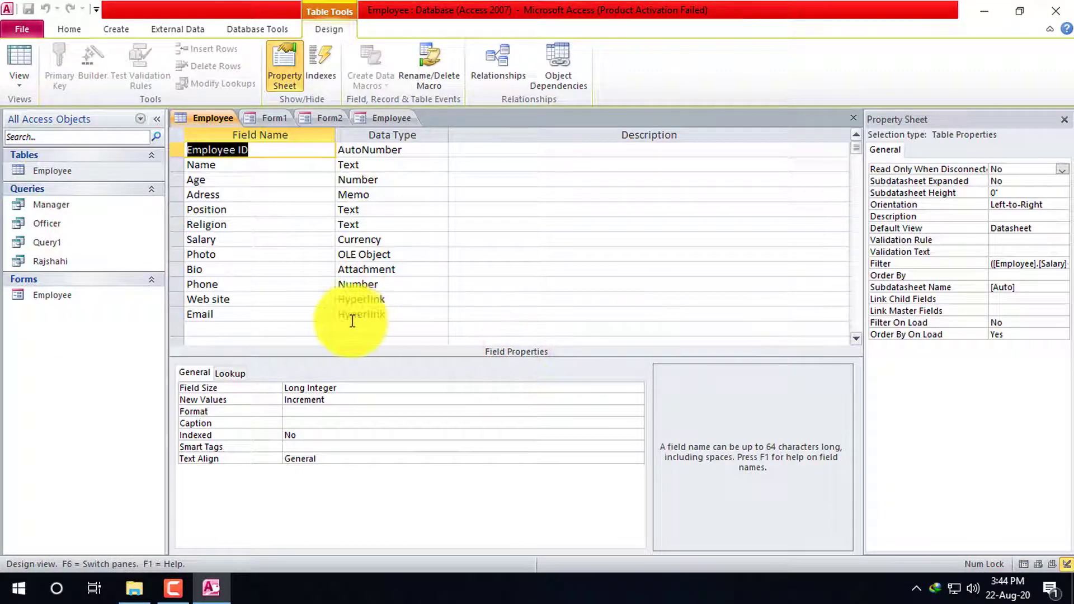
click(424, 252)
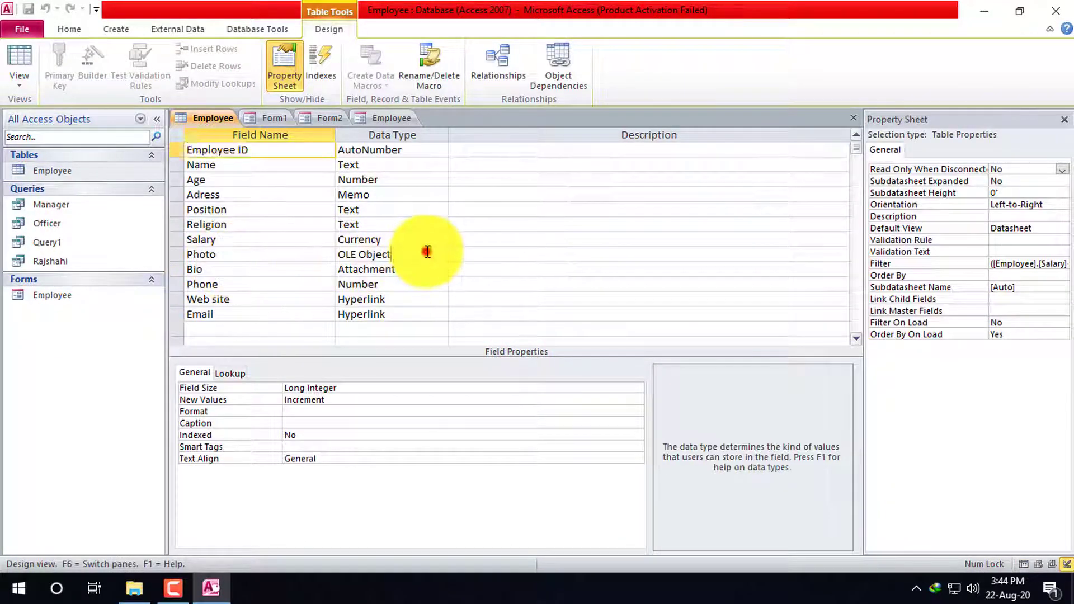
click(444, 254)
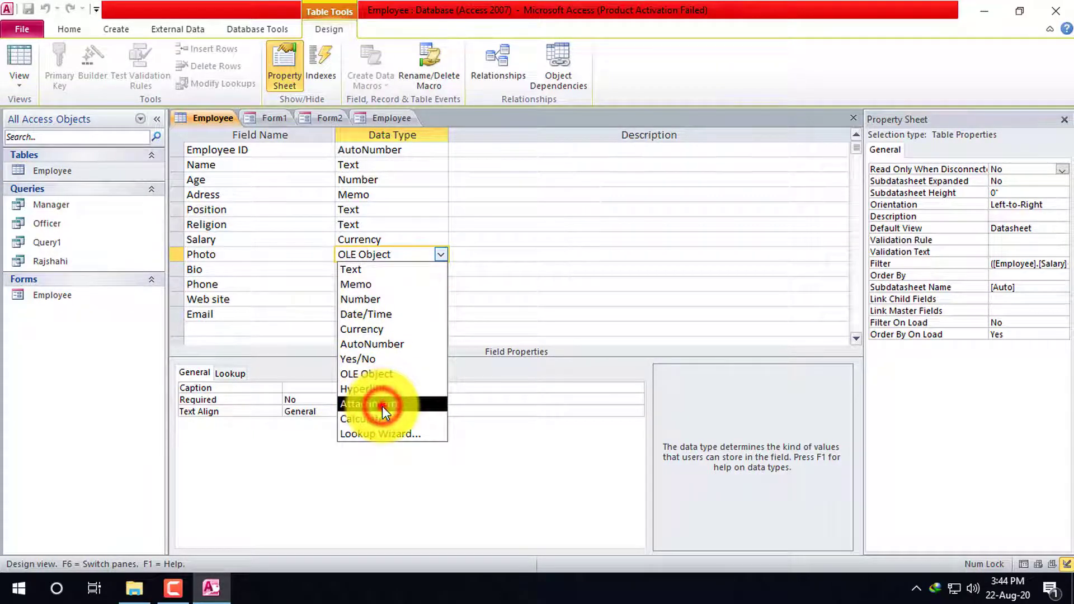
key(Return)
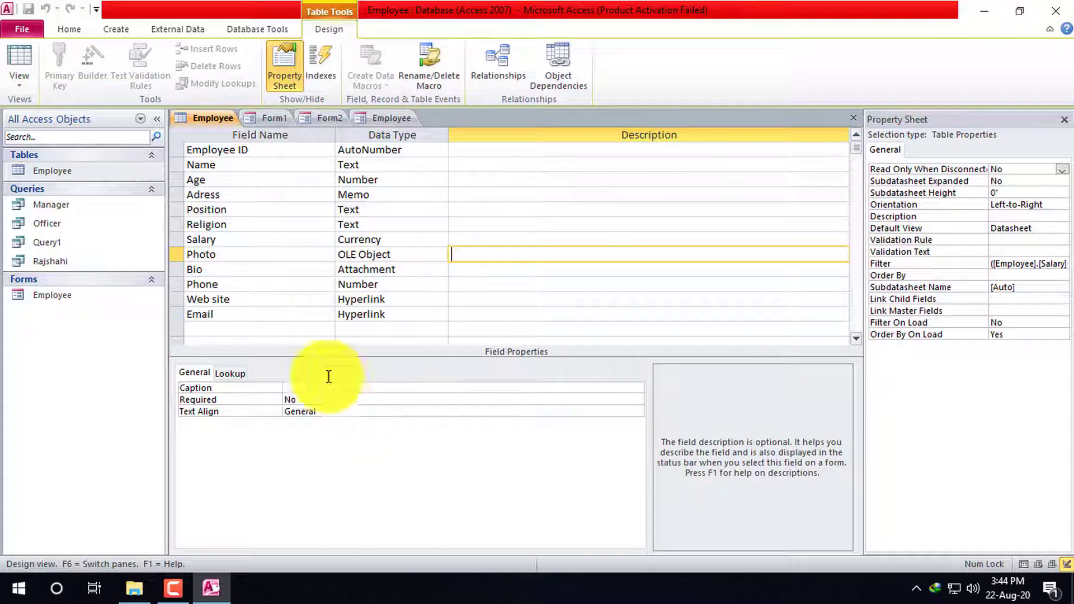
right_click(220, 122)
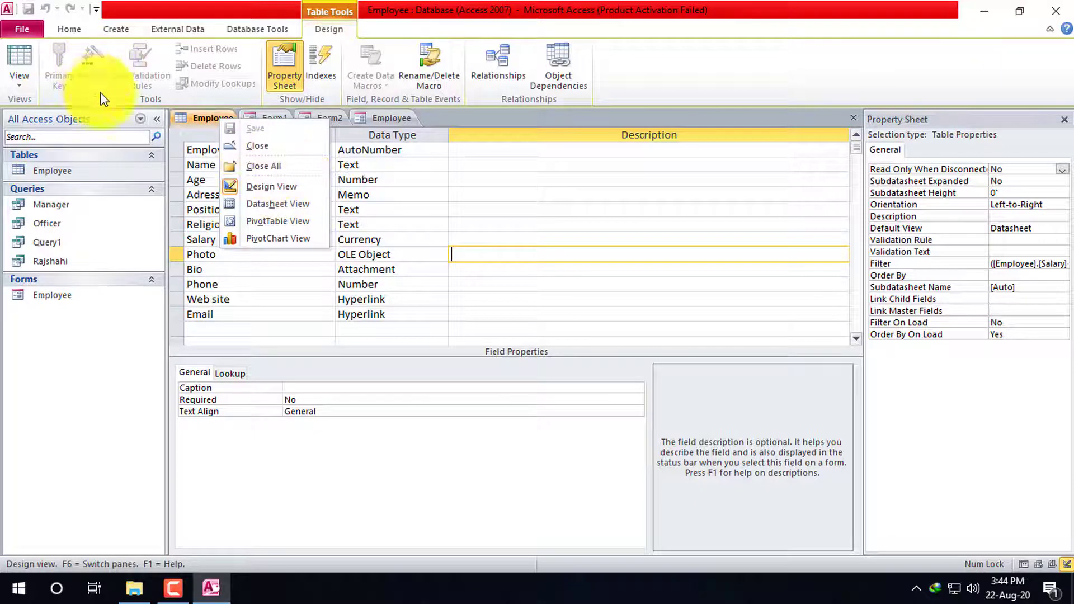
click(280, 205)
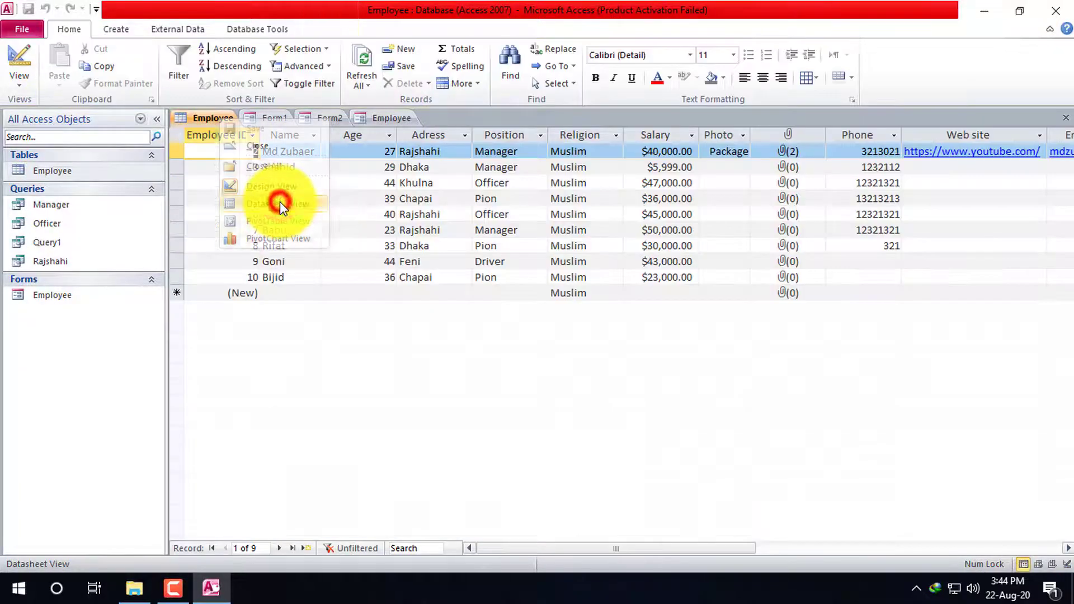
double_click(740, 164)
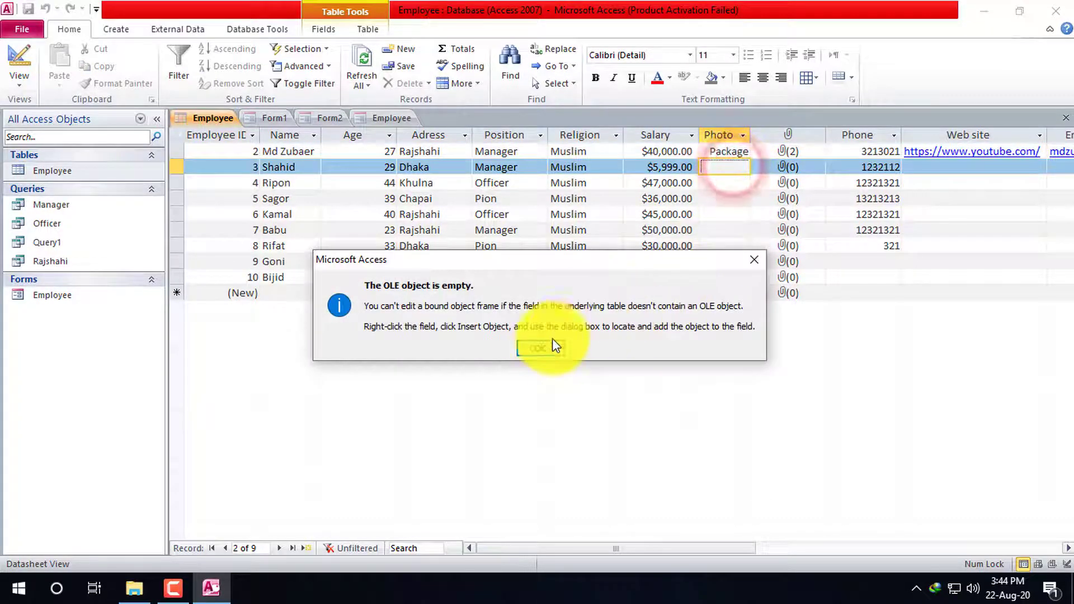
click(541, 347)
right_click(737, 169)
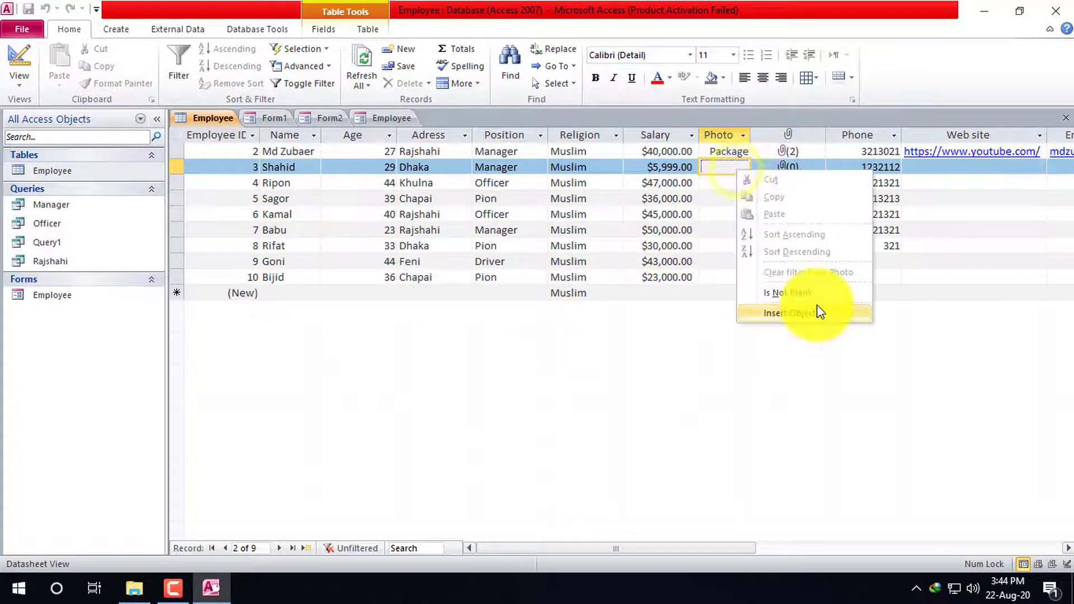
click(797, 291)
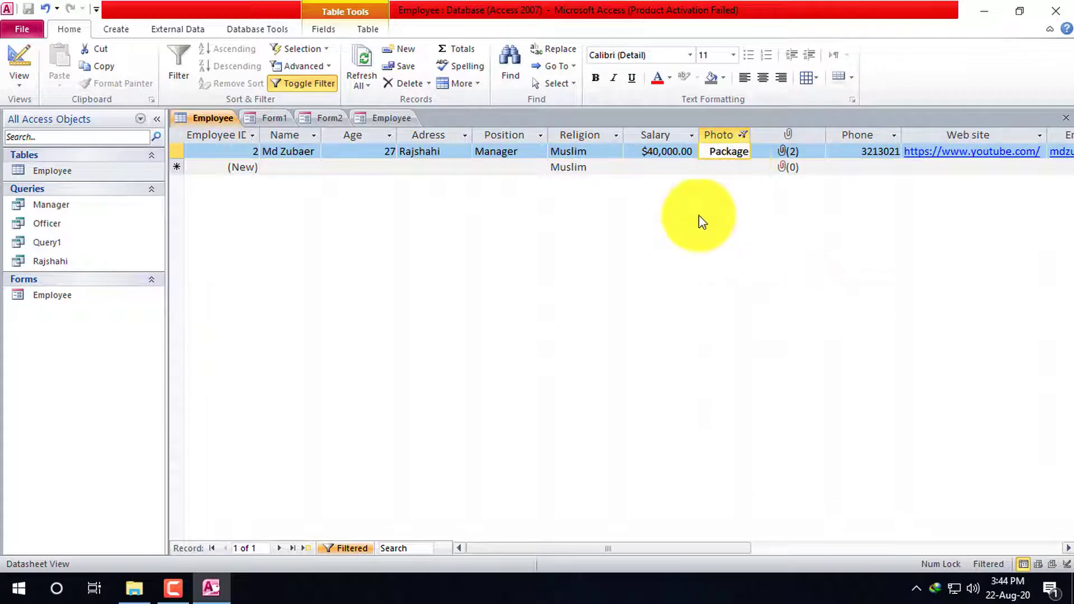
key(ctrl+z)
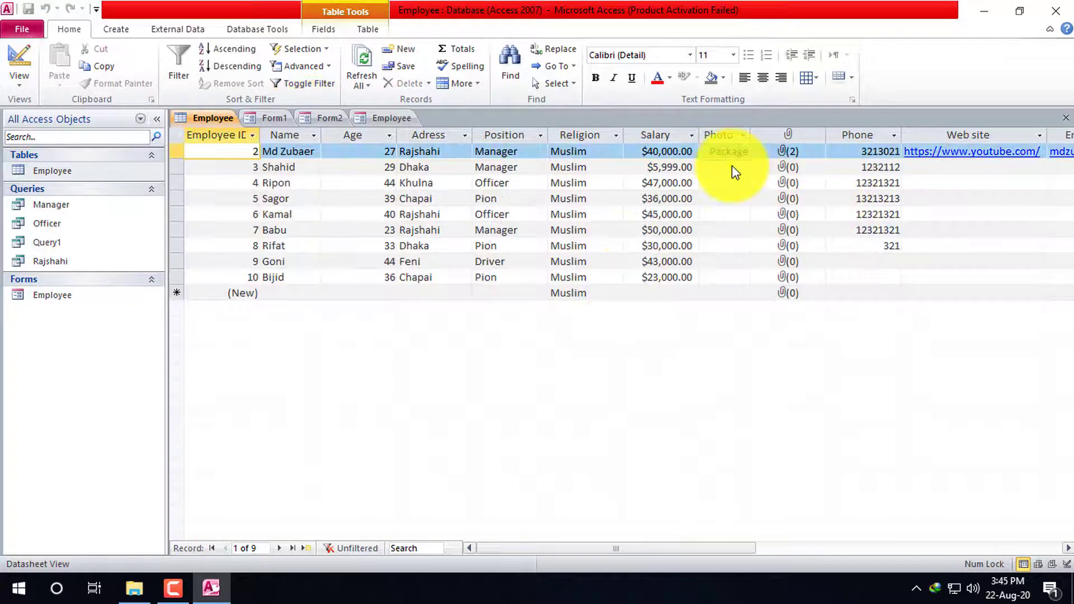
Insert the picture of a person holding yellow black-eyed Susan flowers from a Desktop file into the second record's Photo field as an embedded object
right_click(731, 168)
click(790, 308)
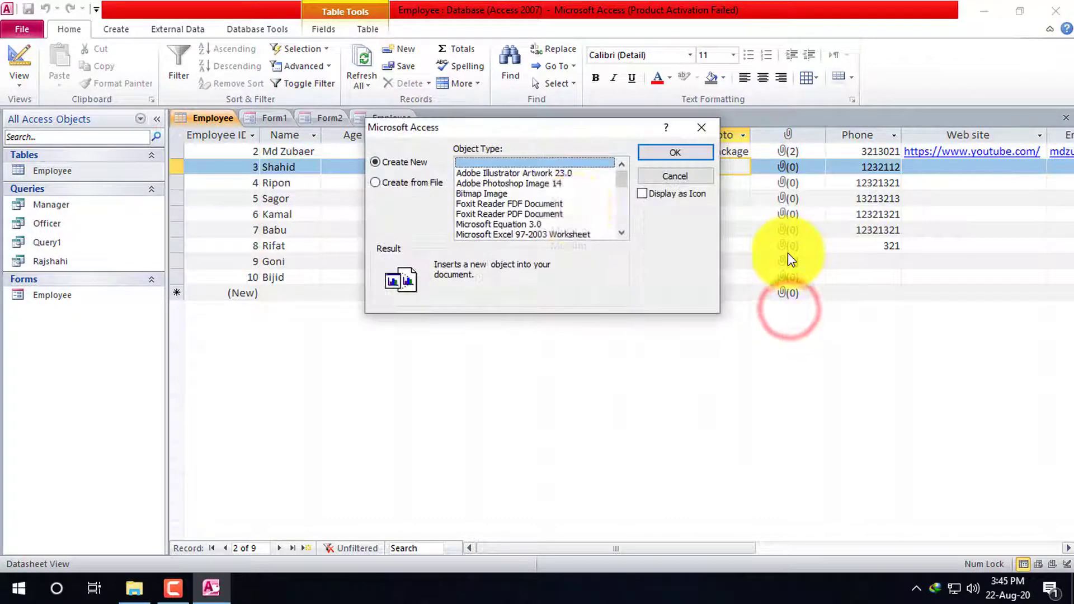
click(395, 182)
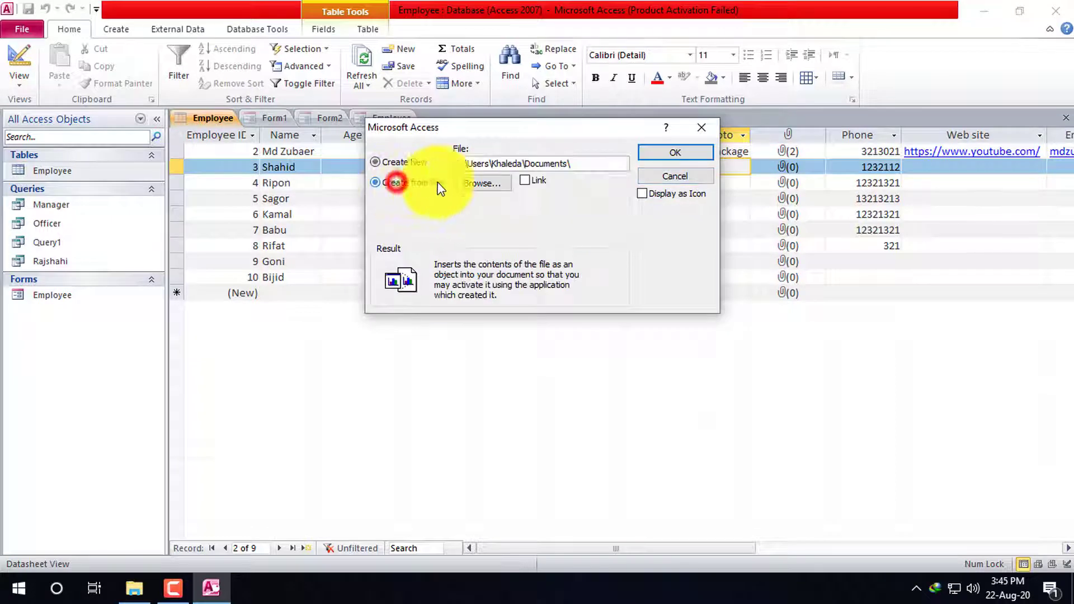
click(676, 153)
click(635, 347)
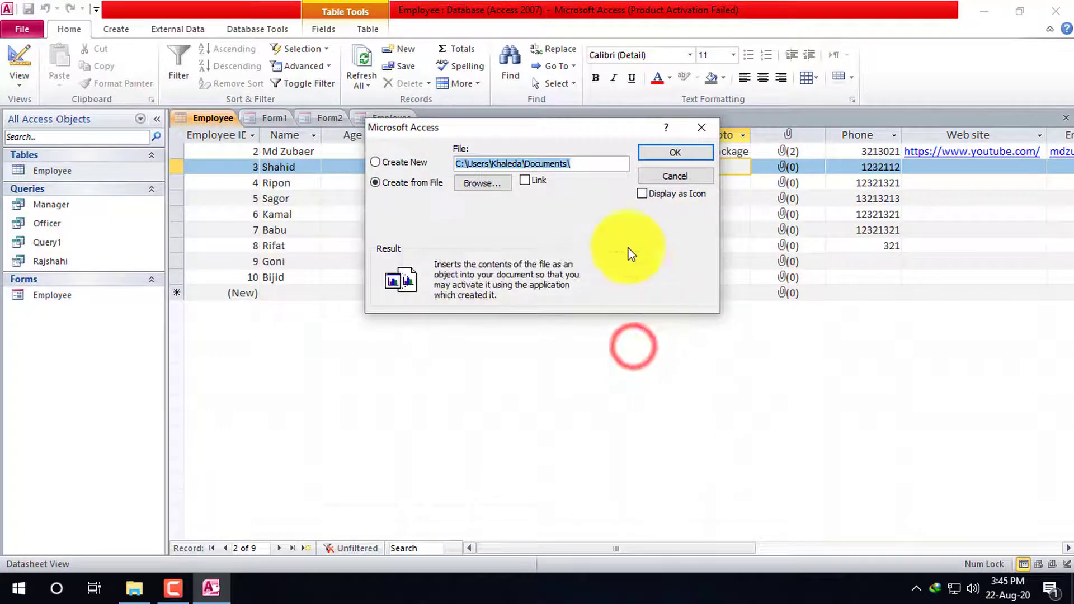
click(487, 183)
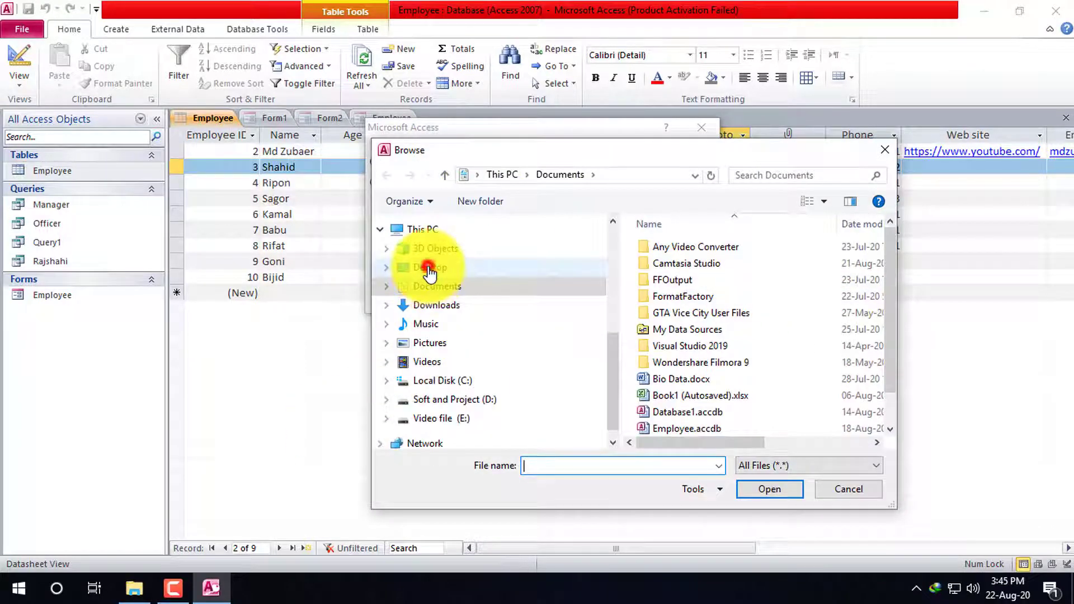
click(430, 267)
scroll(796, 334, down, 5)
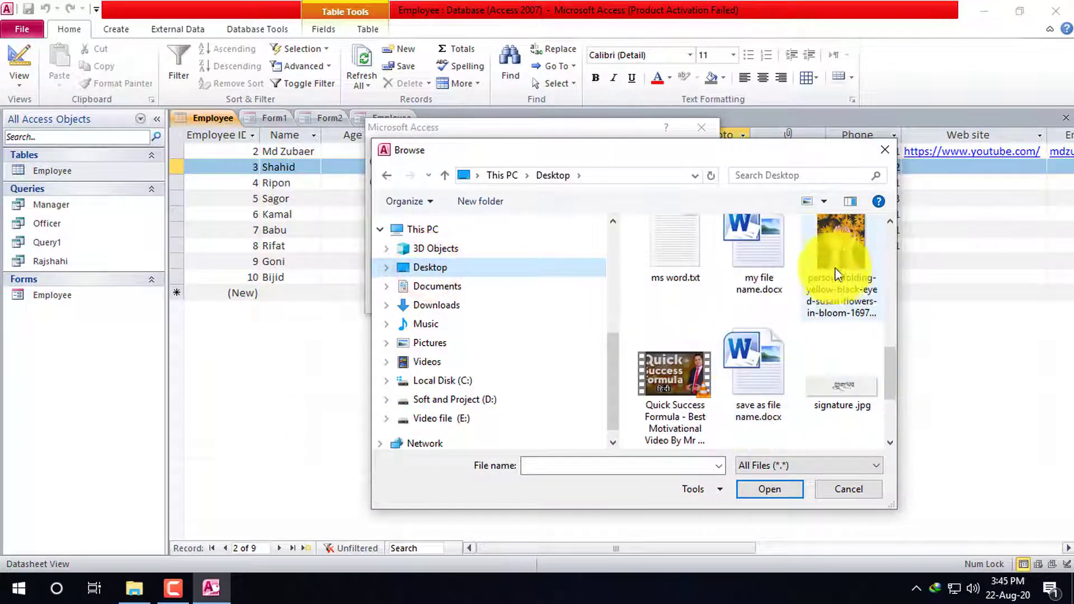
double_click(840, 248)
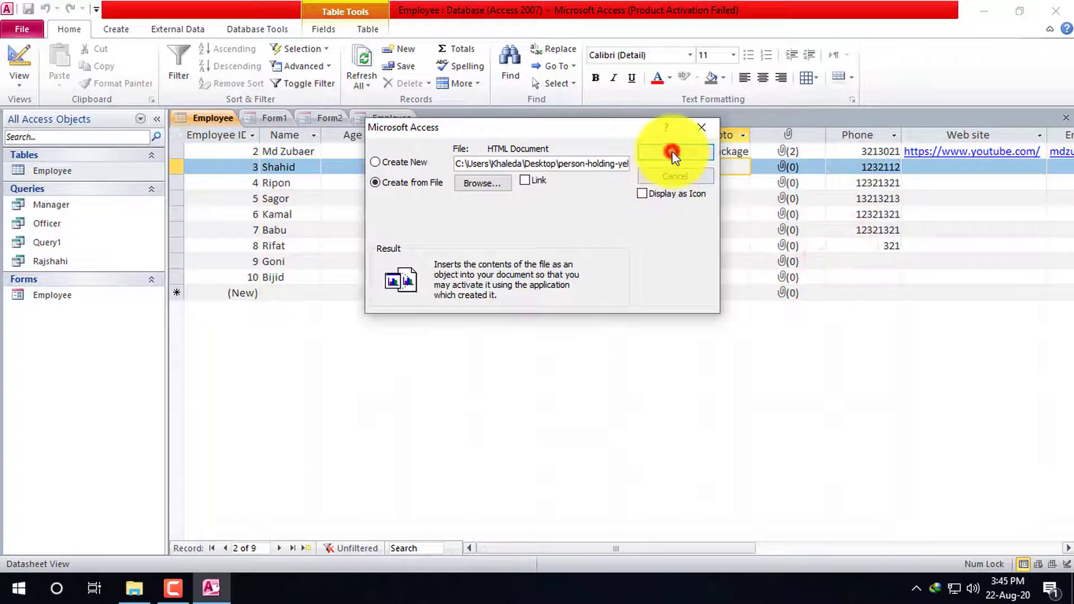
click(673, 152)
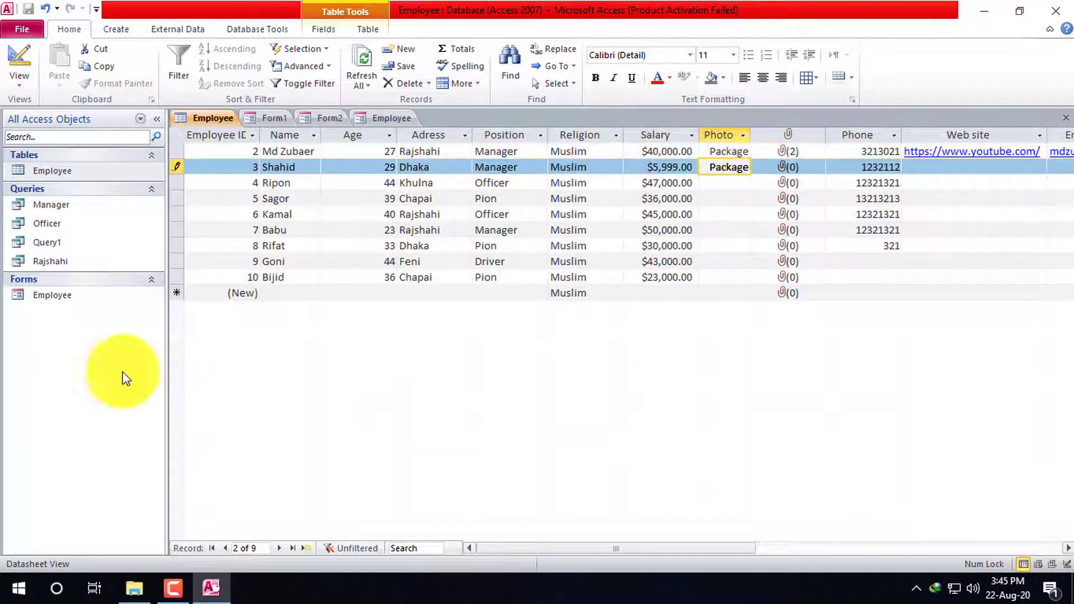
Check the Employee table's field definitions in read-only Design View and return to Datasheet View
right_click(207, 122)
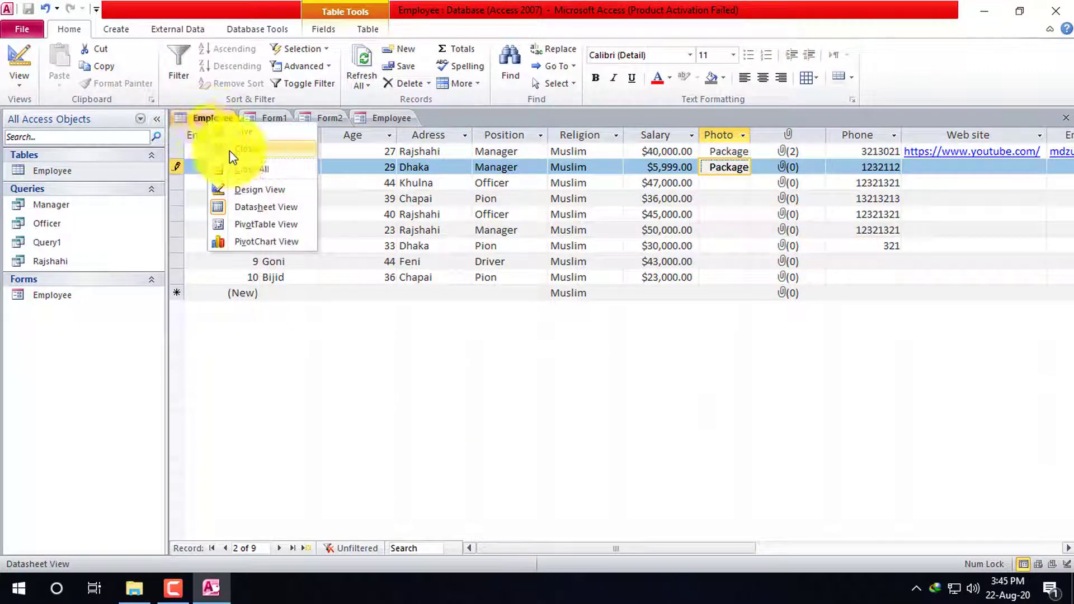
click(264, 189)
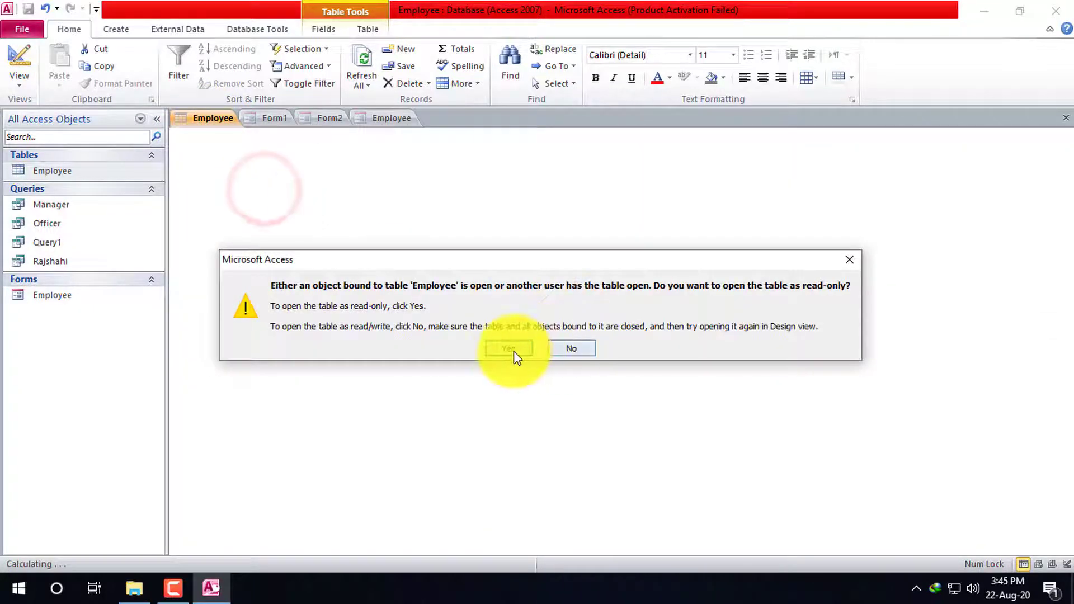
click(513, 351)
right_click(206, 119)
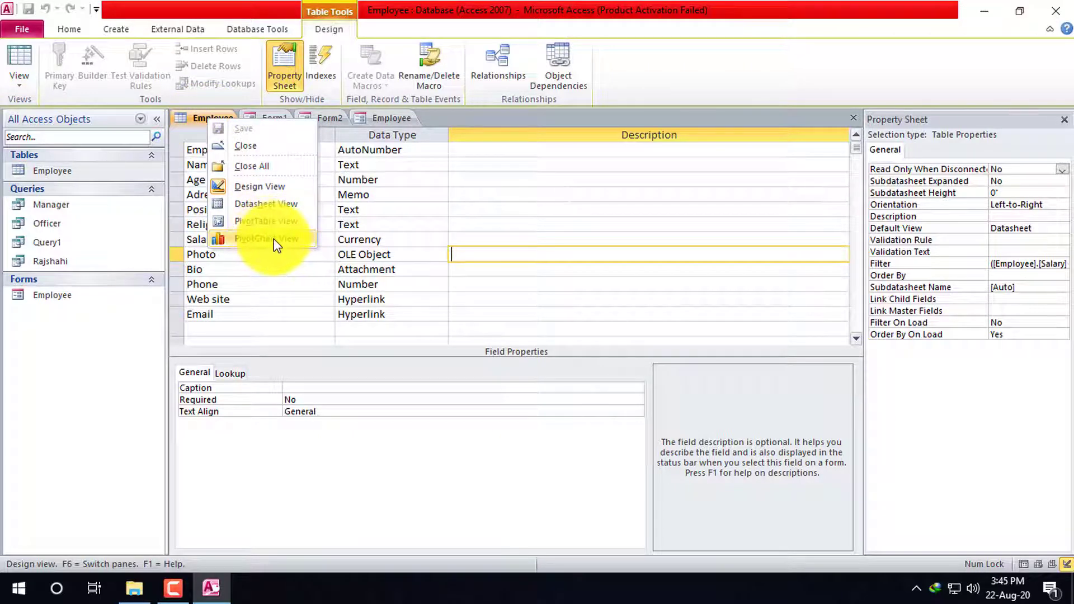
click(272, 205)
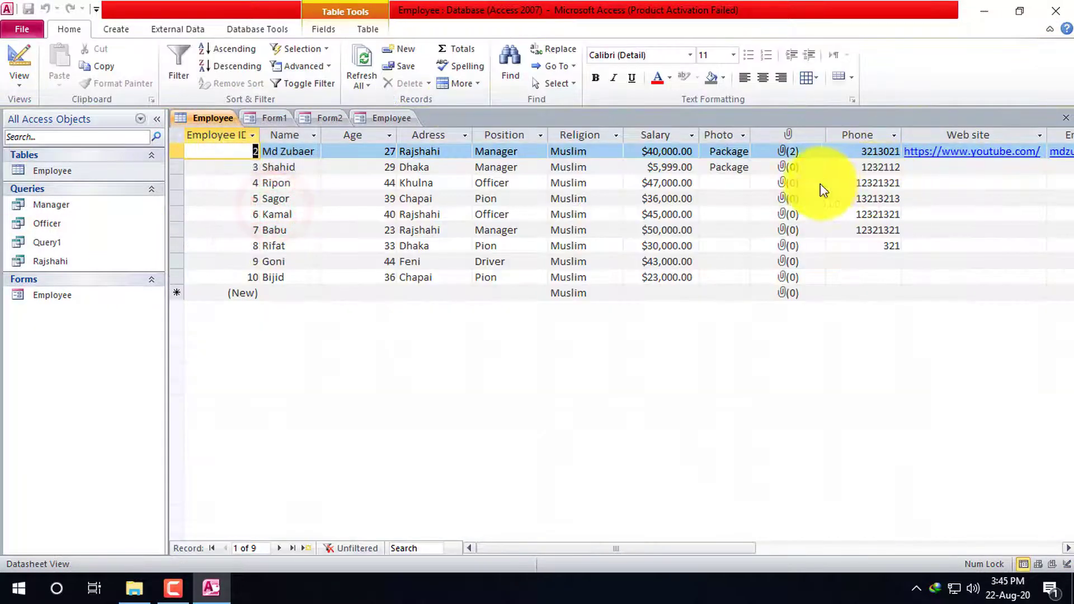
Save the Employee form and switch it from Design View to Form View
click(386, 119)
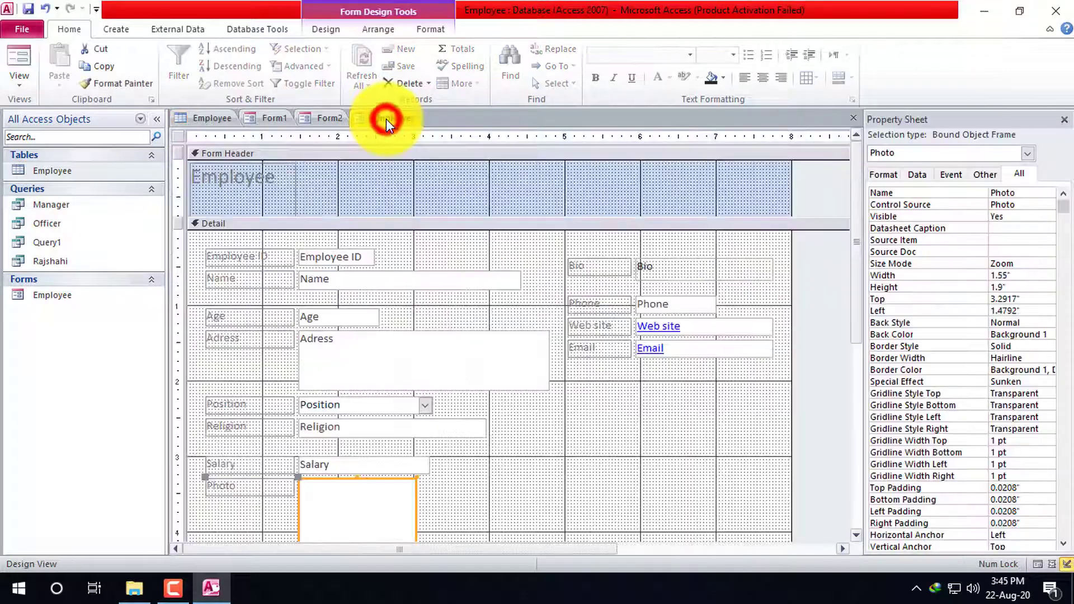
right_click(388, 119)
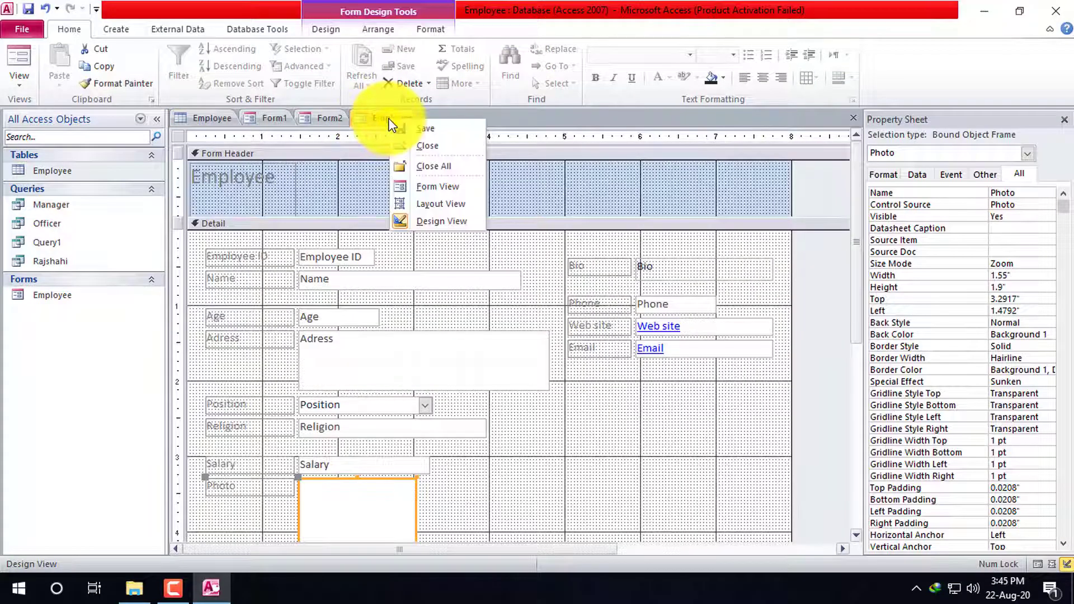
click(431, 127)
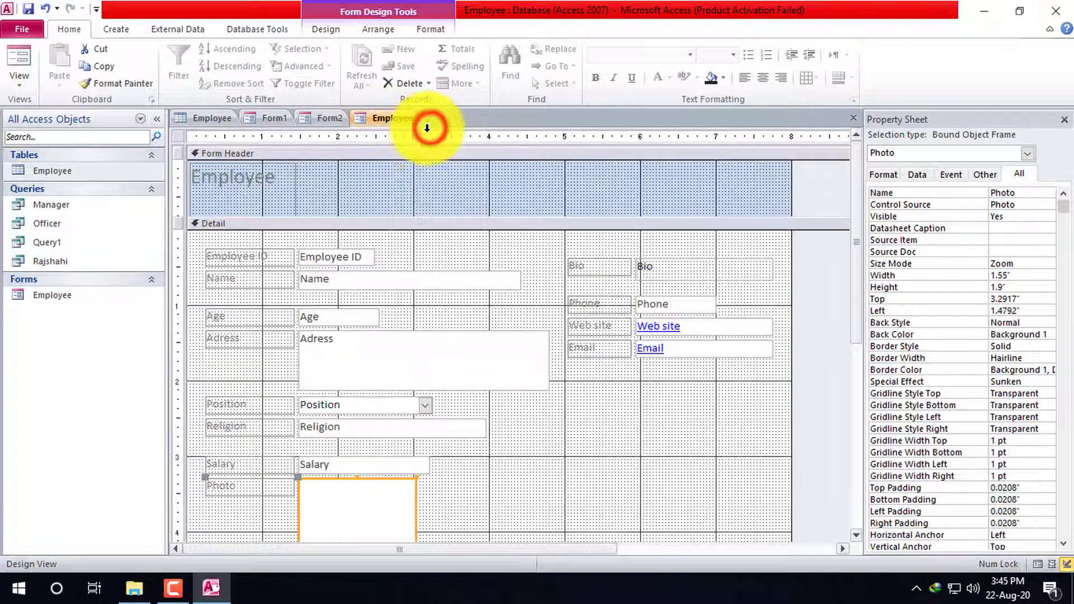
right_click(394, 122)
click(454, 184)
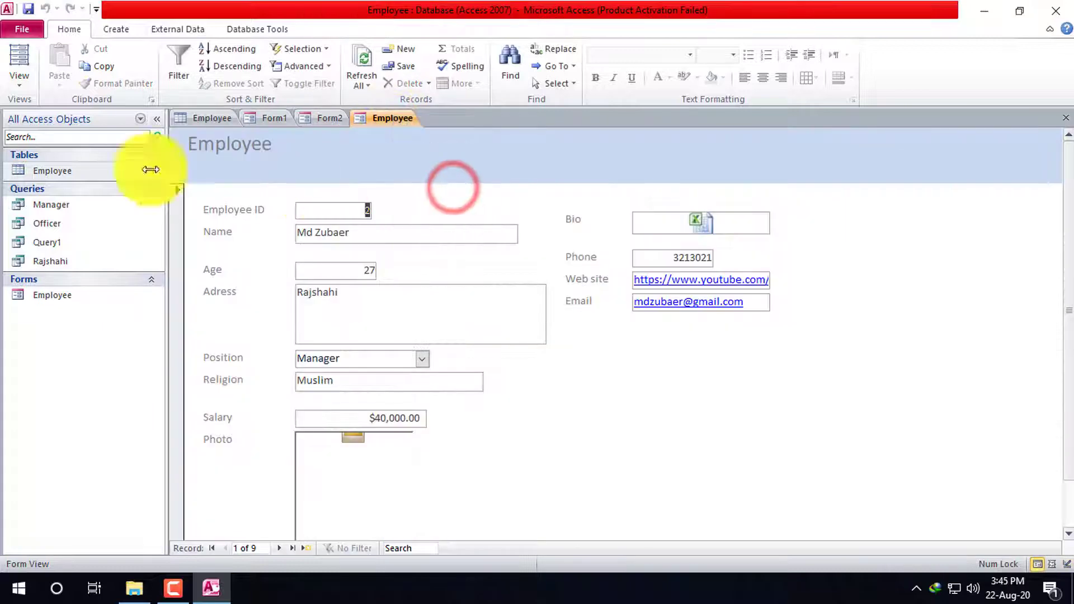
View the picture embedded in the first record's Photo field and close the picture viewer
scroll(384, 403, down, 1)
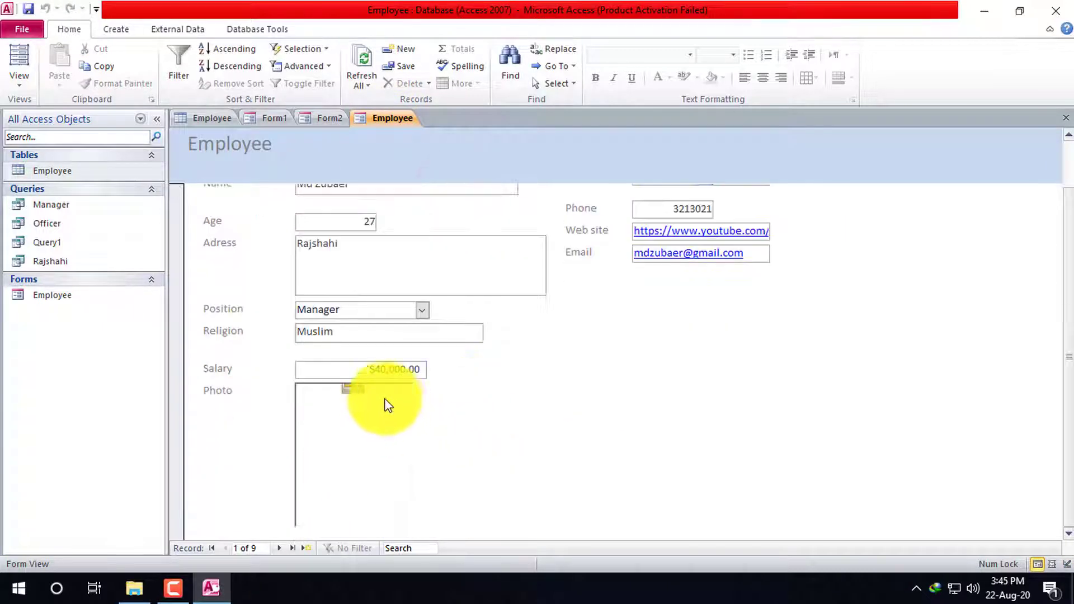
double_click(351, 390)
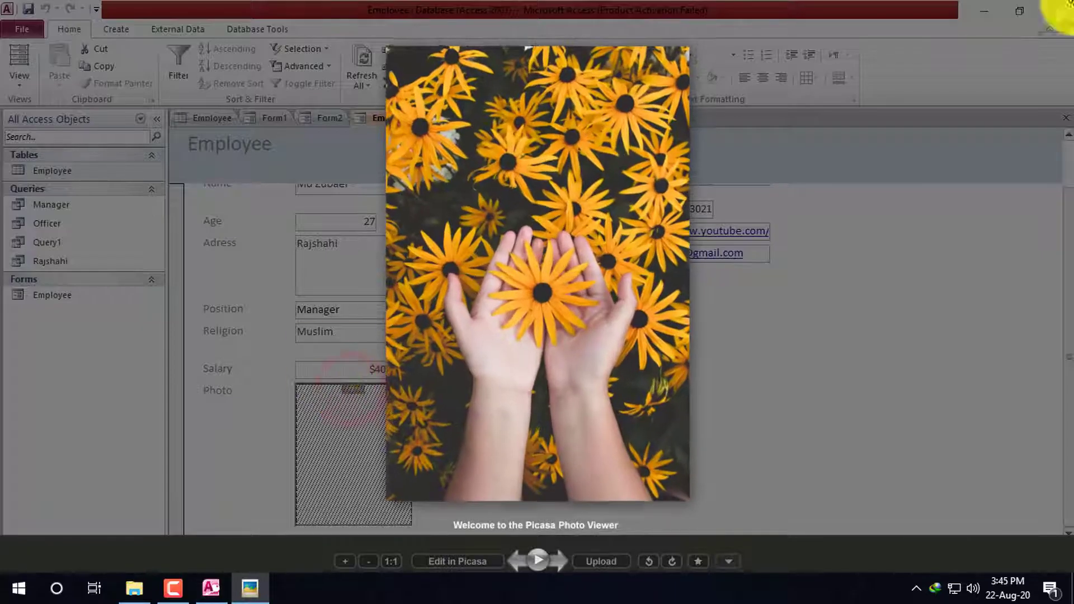
click(1063, 11)
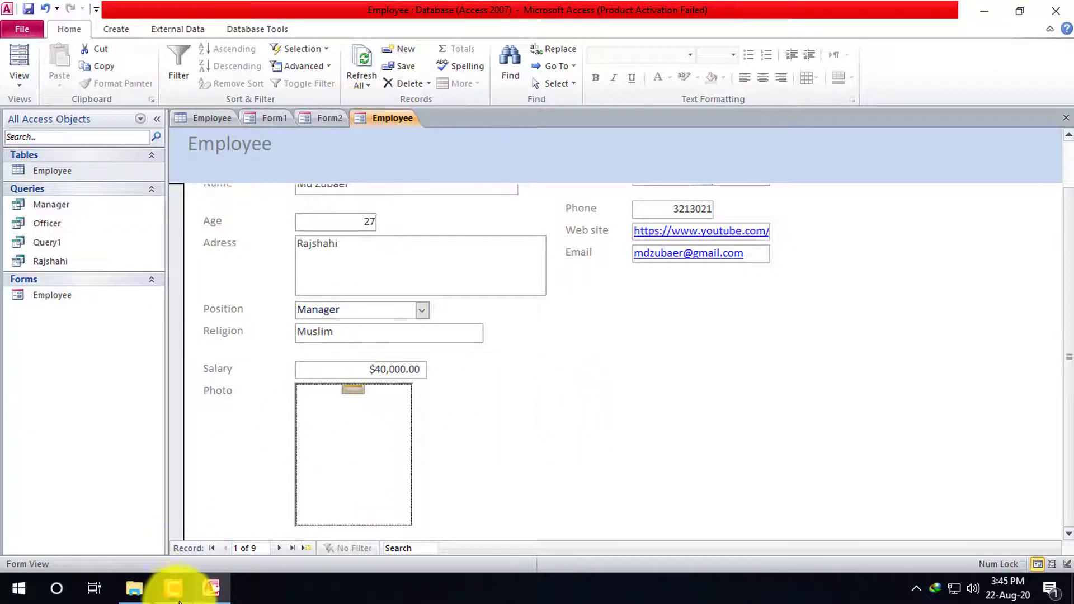
View the list of files attached in the first record's Bio field and close the attachments list
scroll(650, 295, up, 2)
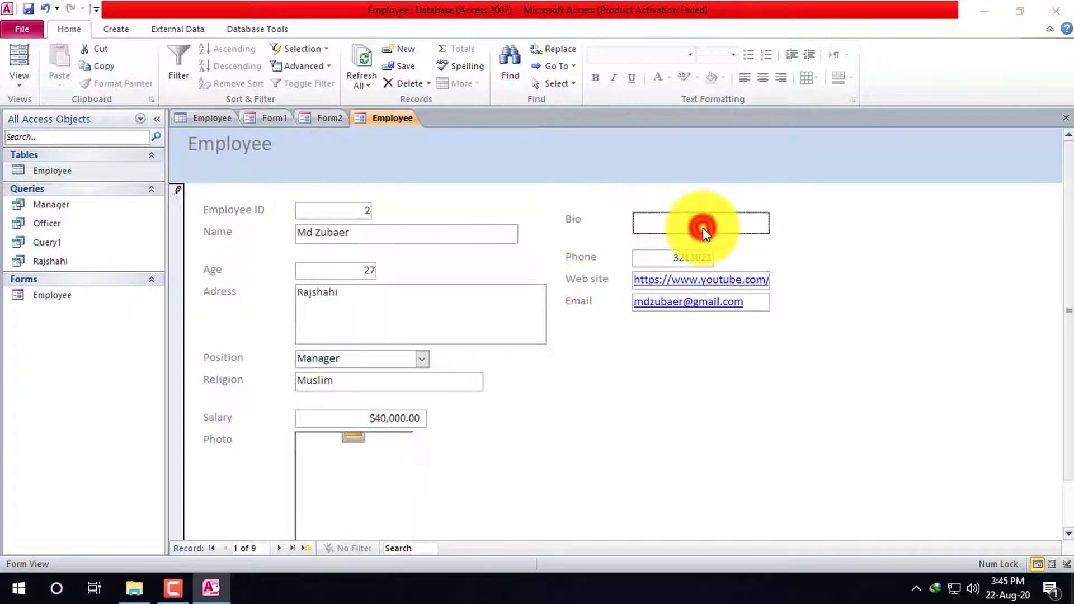
double_click(703, 228)
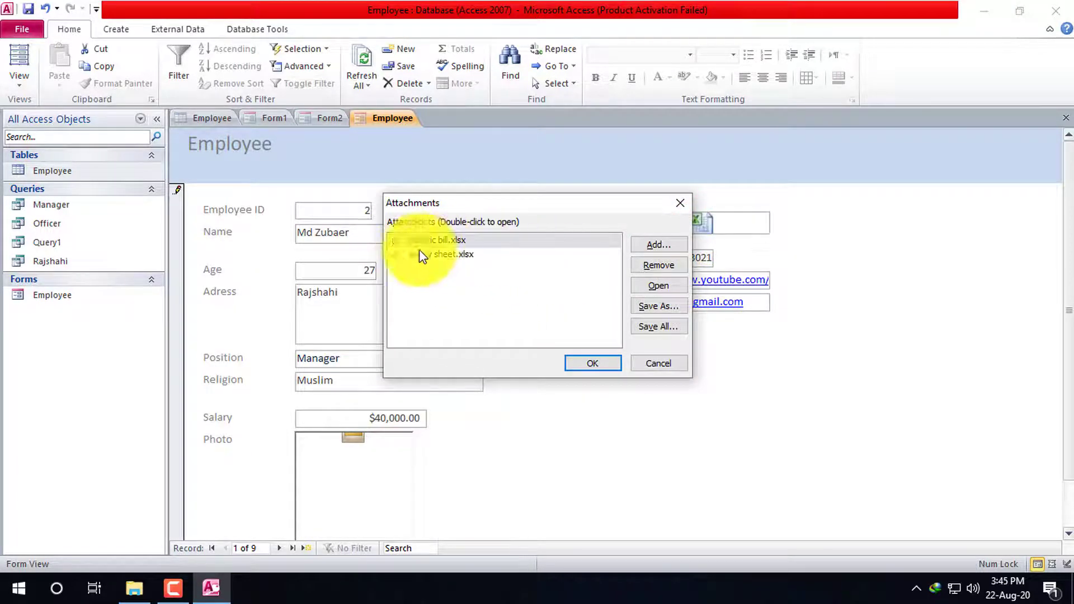
click(595, 364)
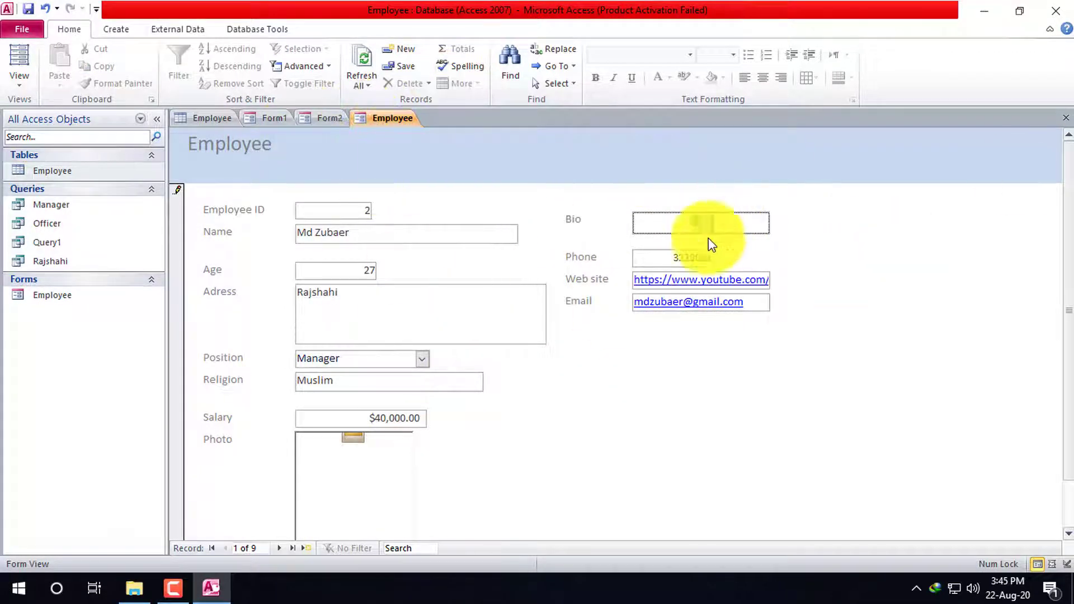
click(688, 263)
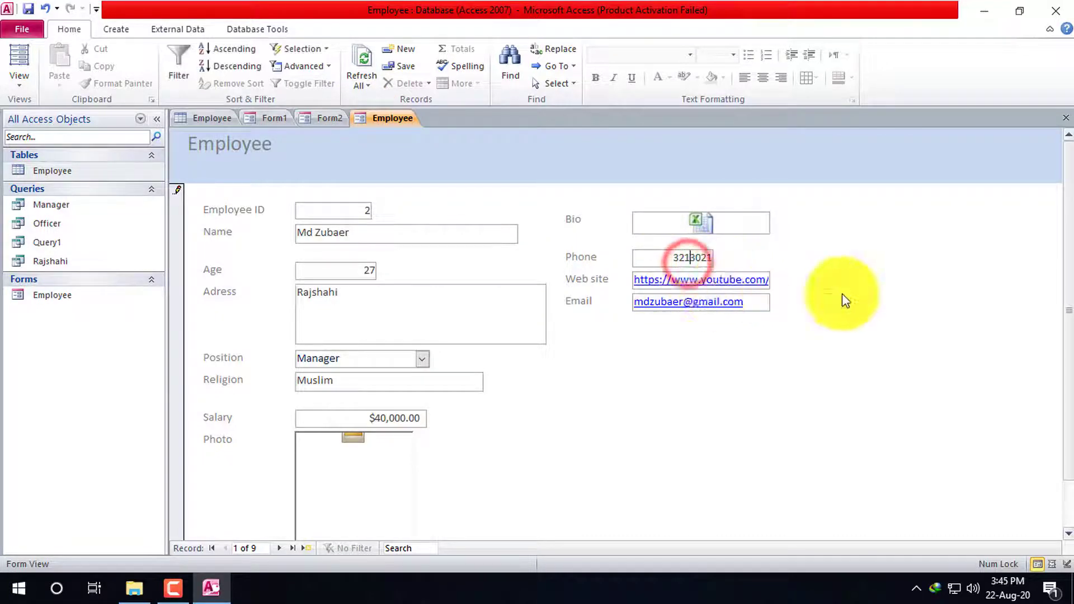
Test the first record's Web site and Email hyperlinks, closing the browser and mail windows they open
click(712, 282)
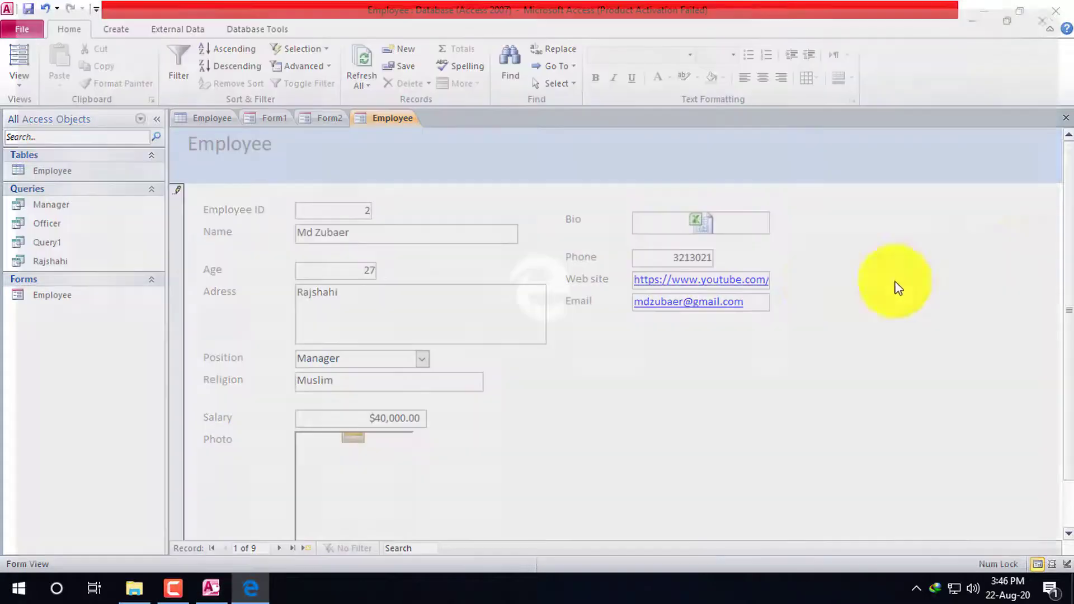
click(1046, 17)
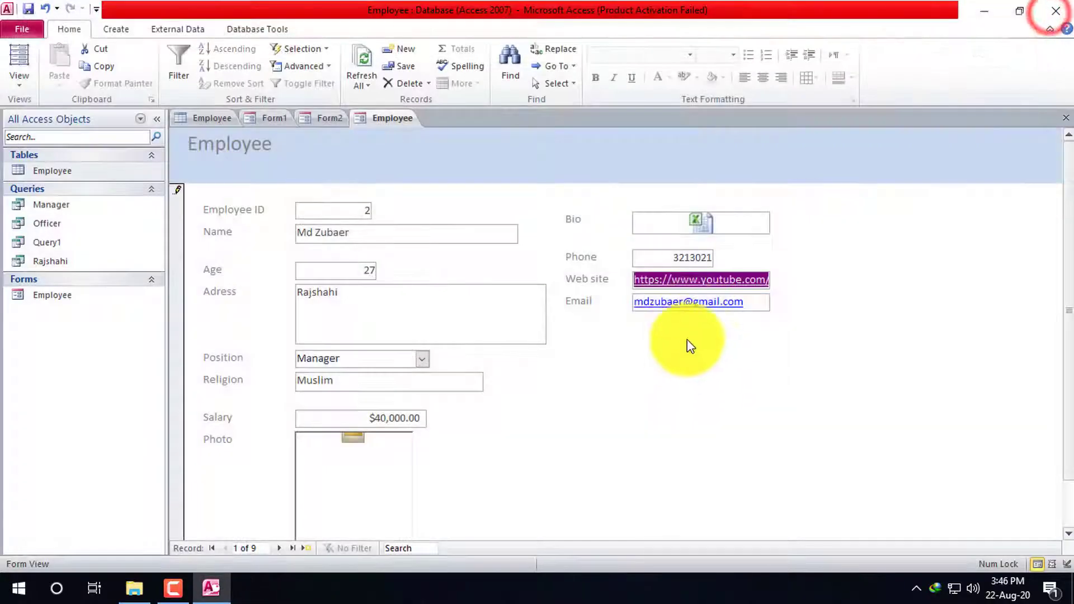
click(713, 302)
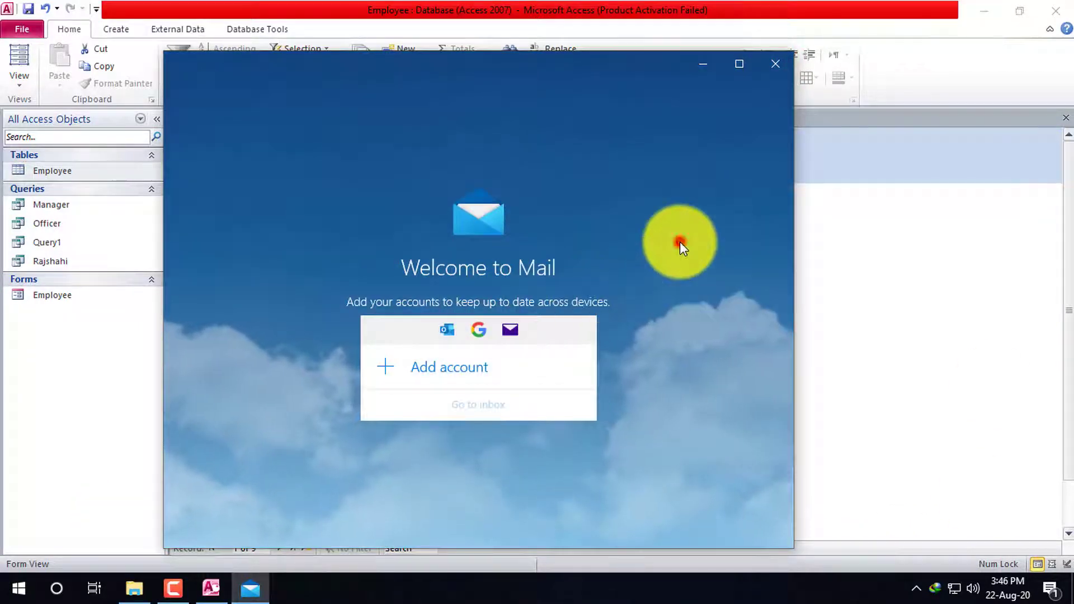
click(647, 119)
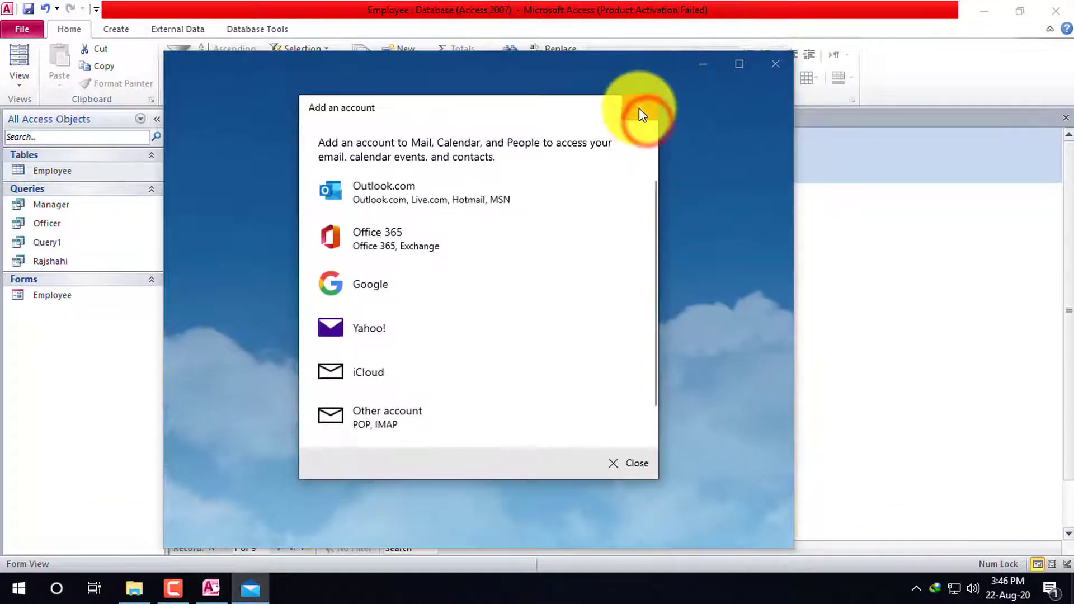
click(776, 64)
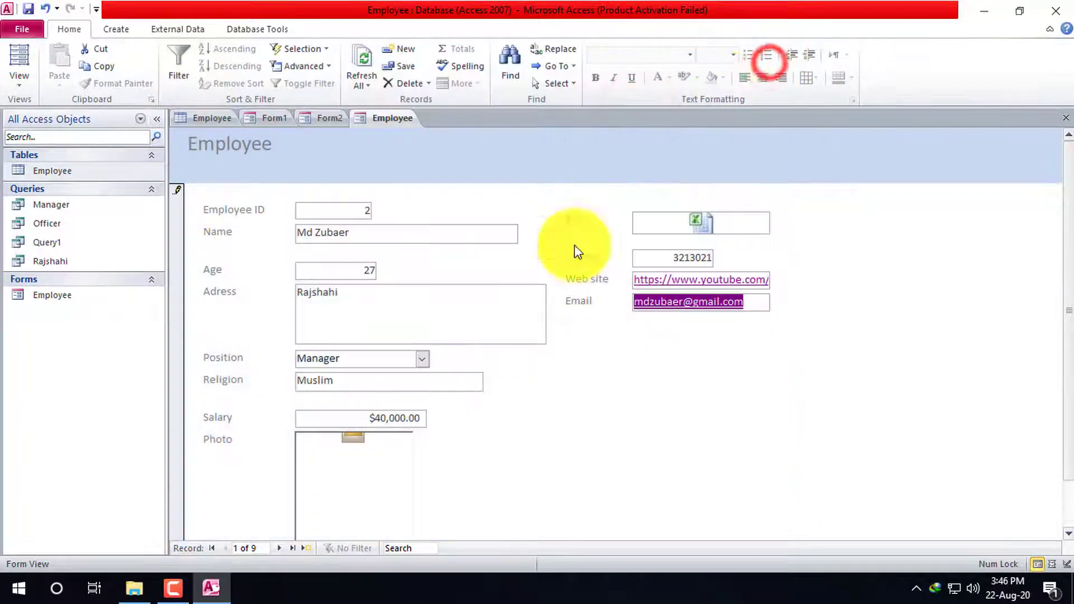
Browse the employee records from the first to the eighth and look over the eighth record's fields
scroll(447, 324, down, 1)
scroll(493, 352, up, 1)
scroll(498, 333, down, 1)
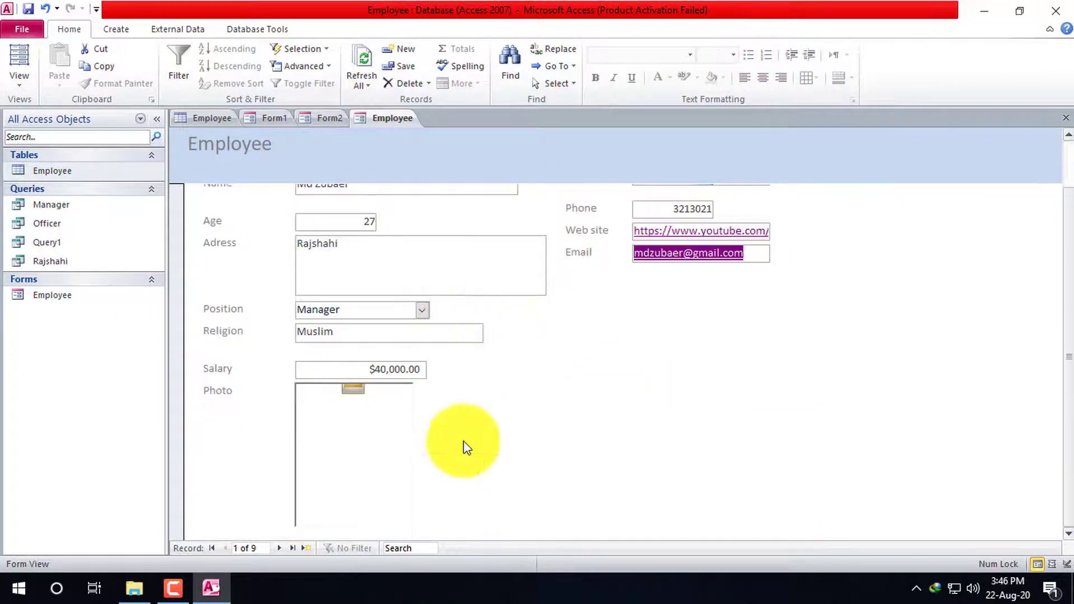
click(280, 548)
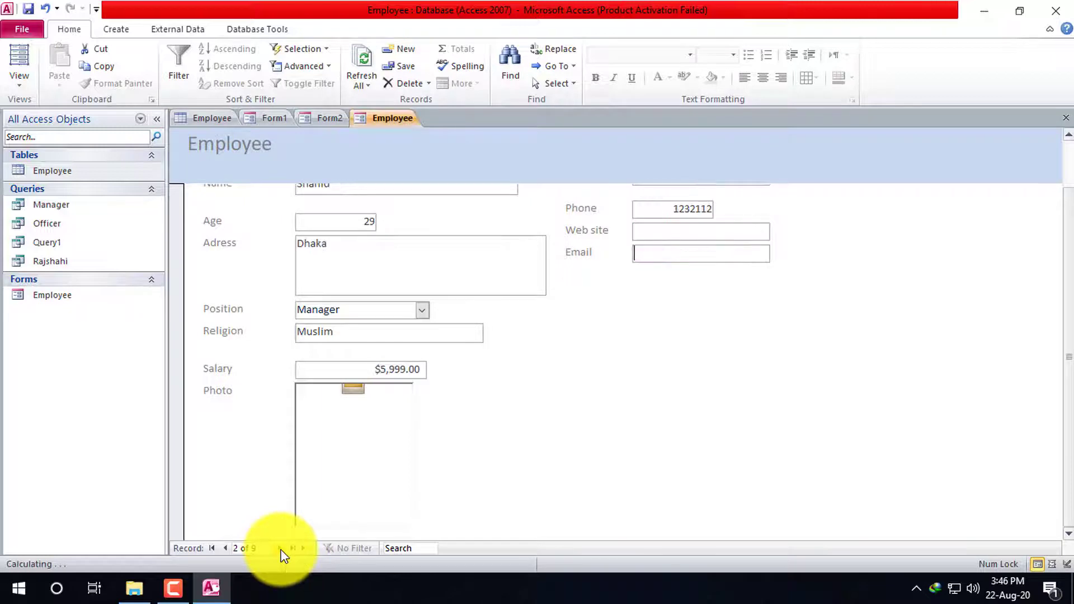
scroll(455, 386, up, 1)
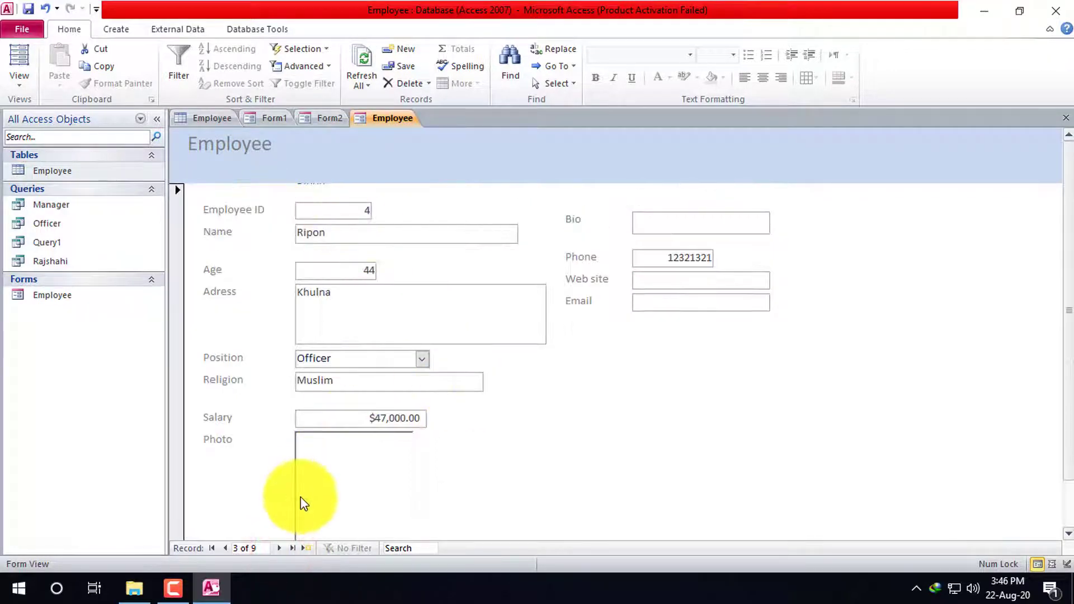
click(280, 549)
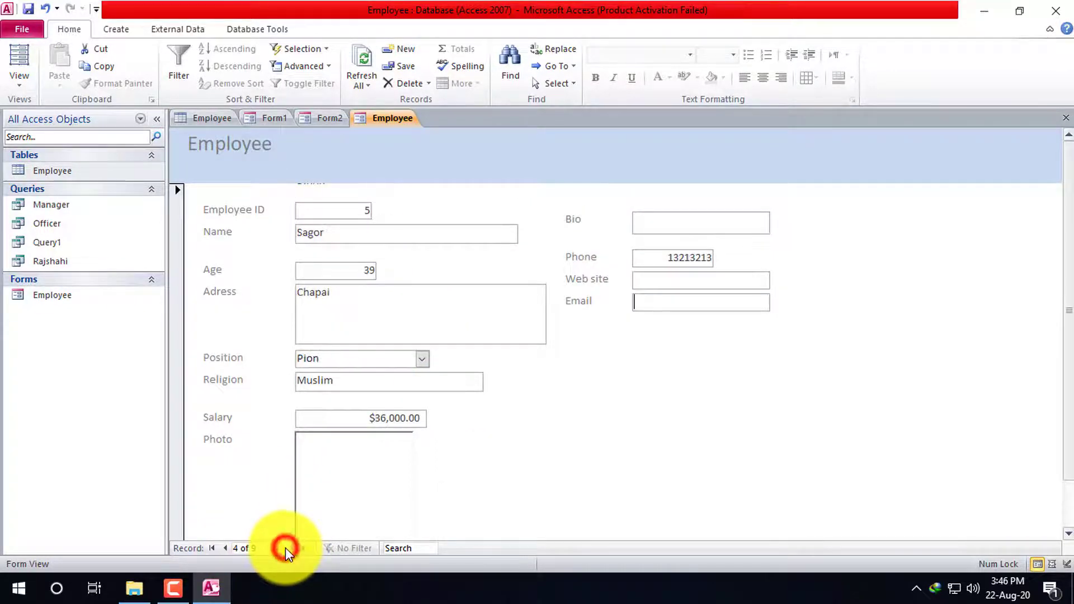
click(279, 549)
click(279, 548)
double_click(280, 548)
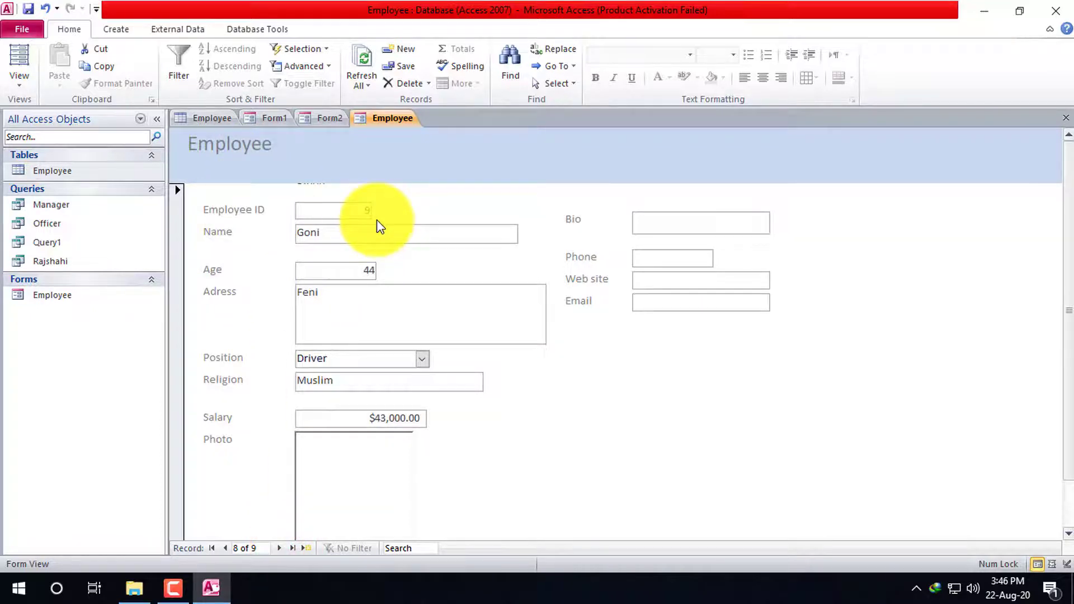
scroll(406, 300, down, 2)
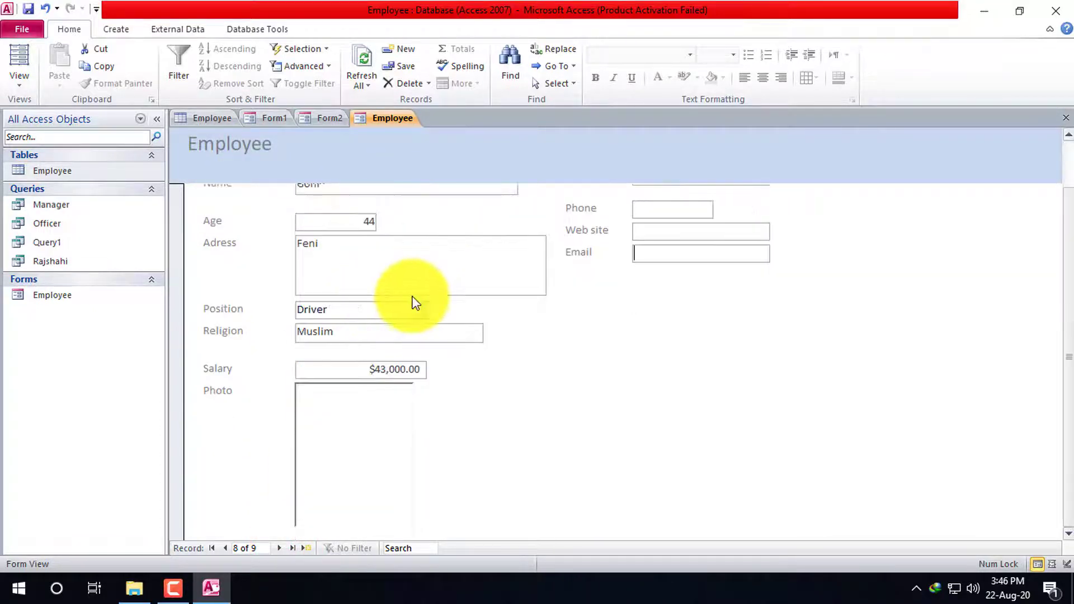
scroll(504, 319, up, 2)
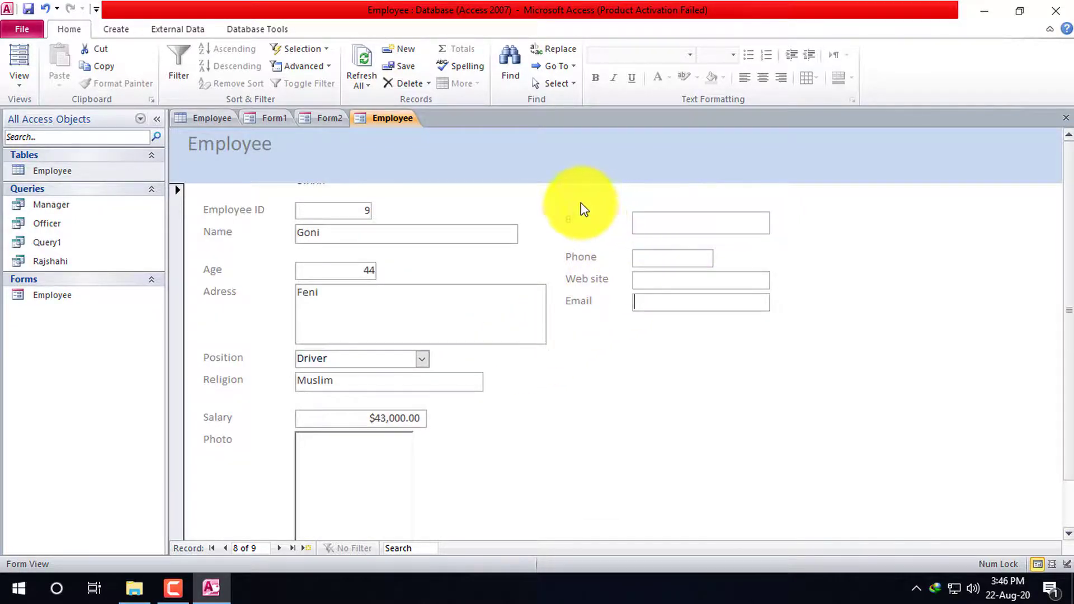
scroll(566, 276, down, 2)
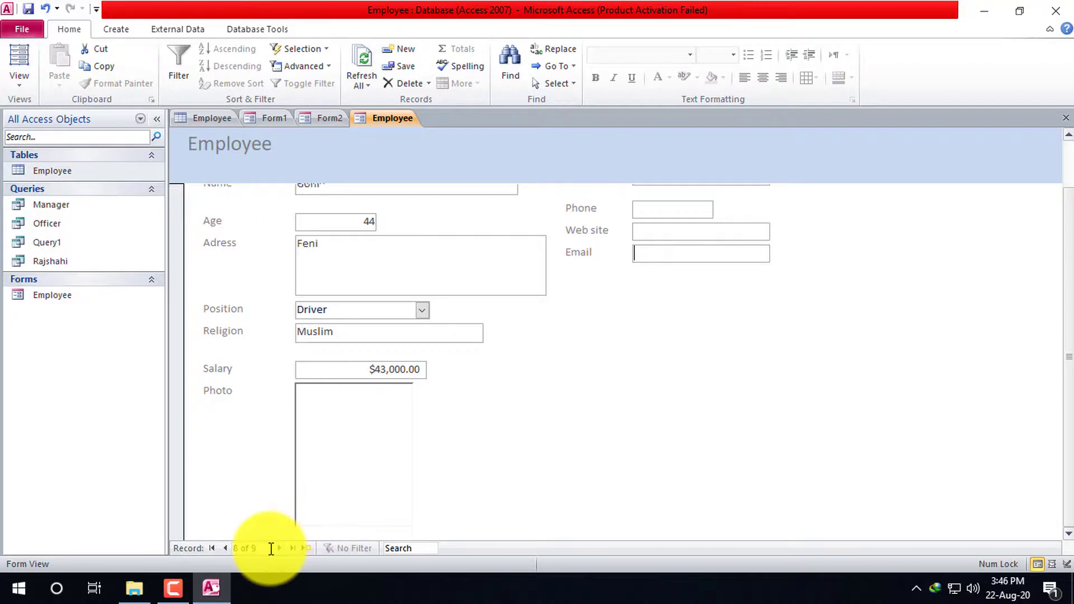
click(522, 435)
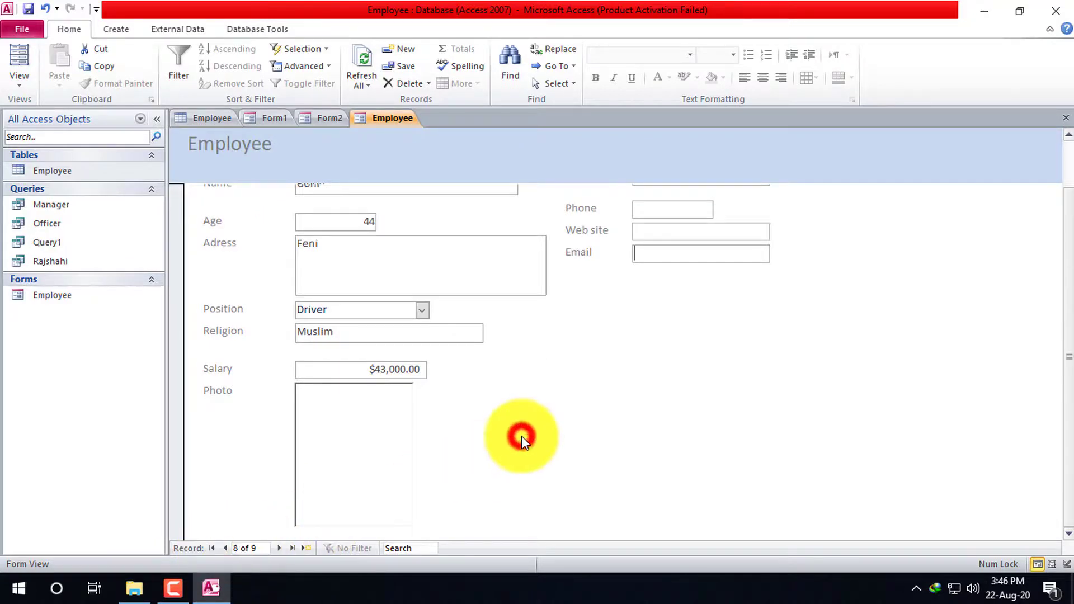
click(173, 588)
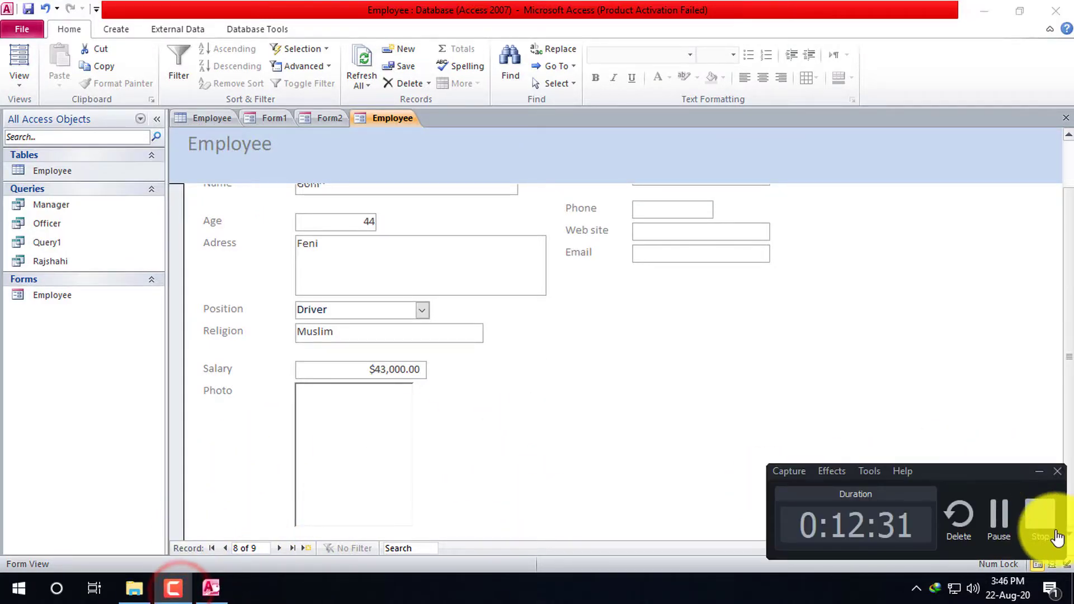